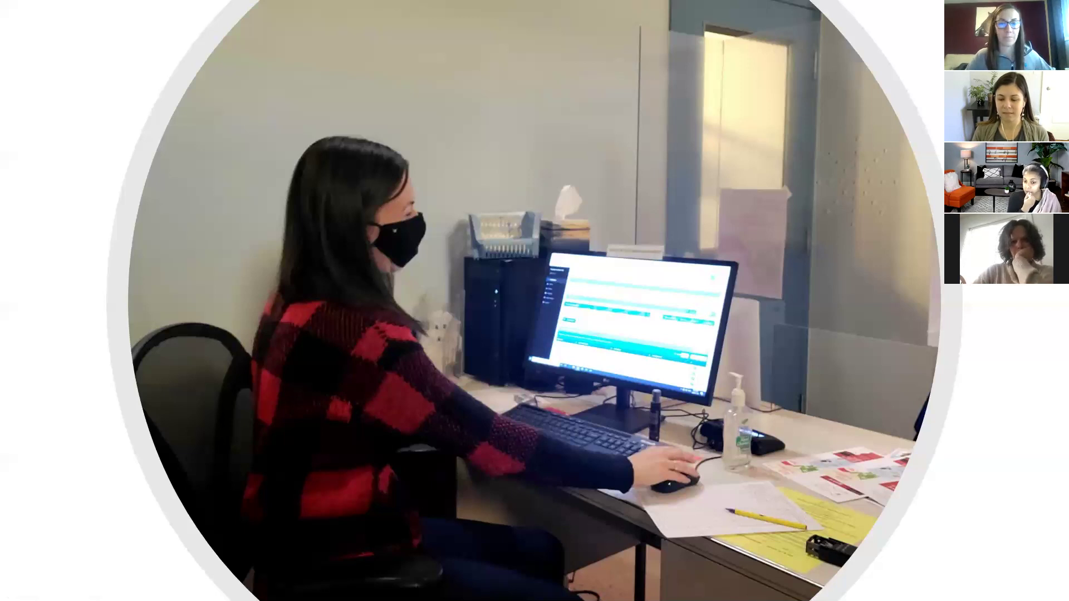
Switch the Zoom share from the office photo slideshow to the Link2Feed Portal dashboard tab.
key("alt+Tab")
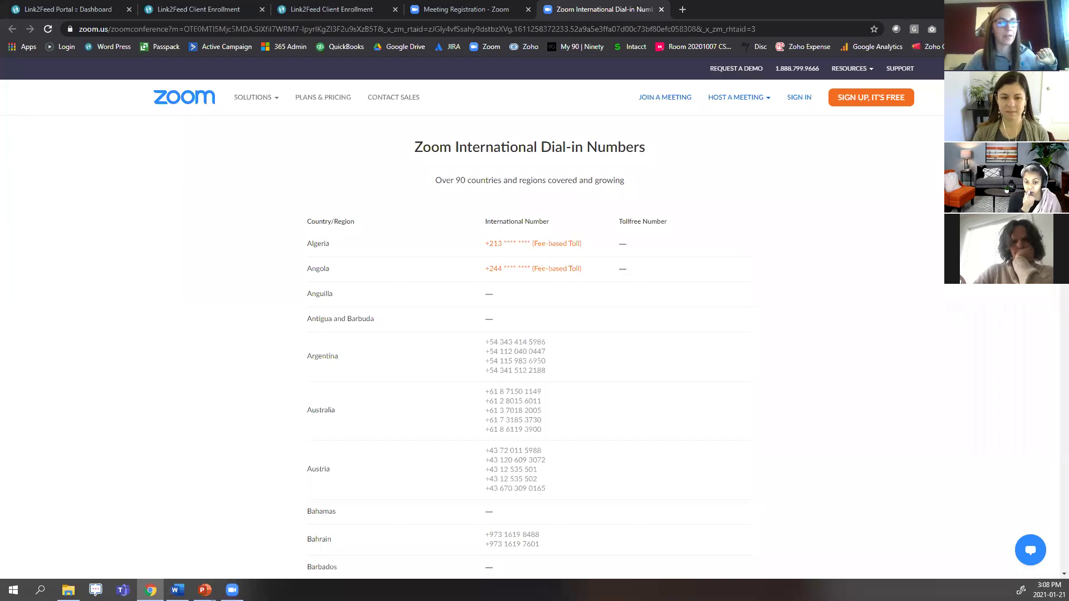
left_click(90, 10)
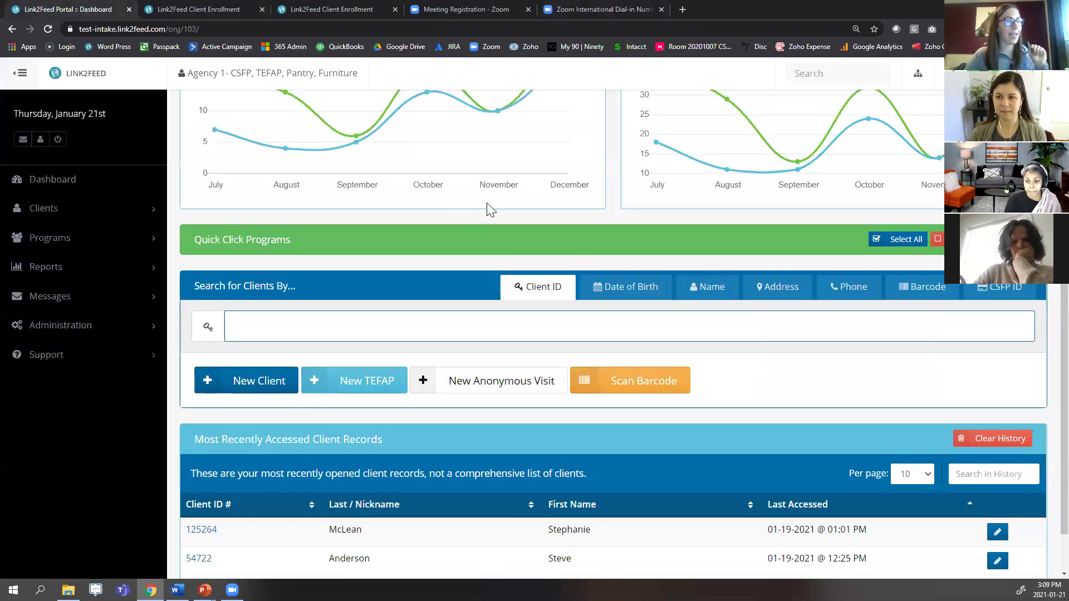
scroll(490, 210, "up", 2)
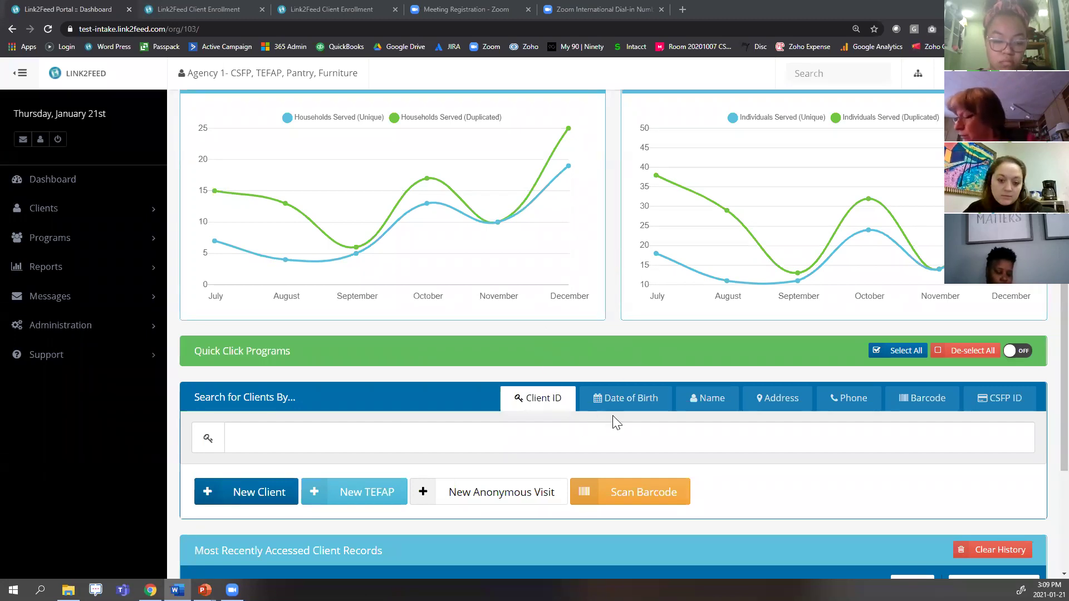
Cycle the client search through Date of Birth, Name and Address, ending on Name; open the user menu.
left_click(628, 406)
left_click(719, 407)
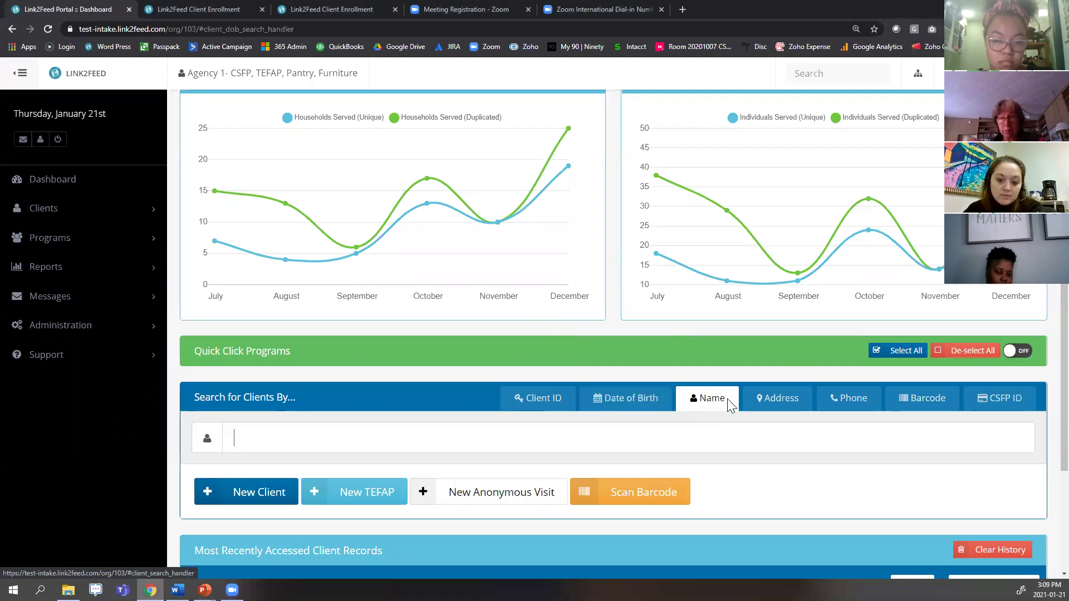
left_click(785, 409)
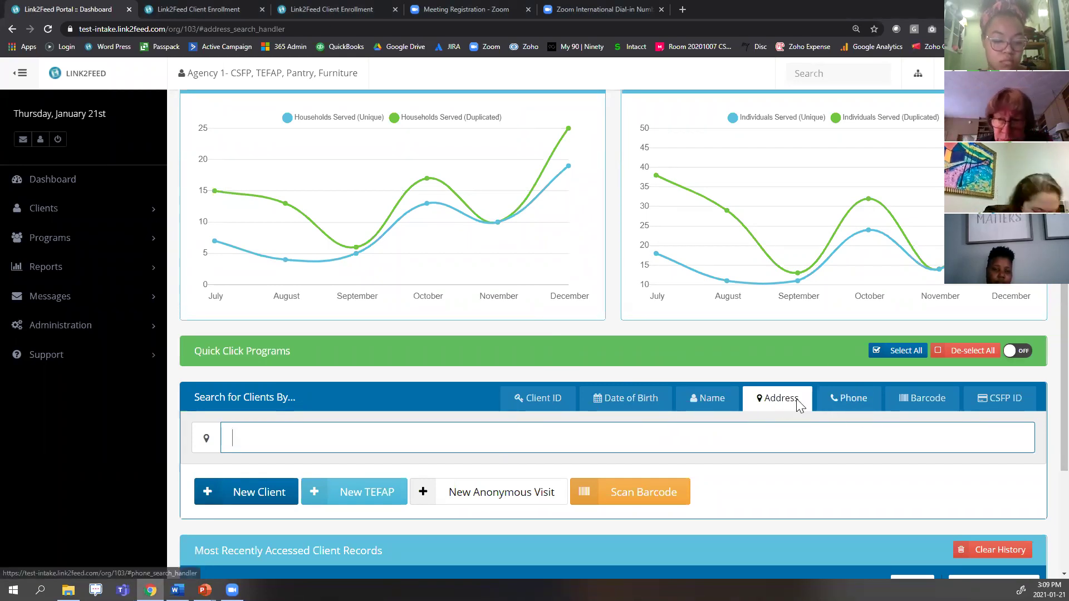
left_click(703, 406)
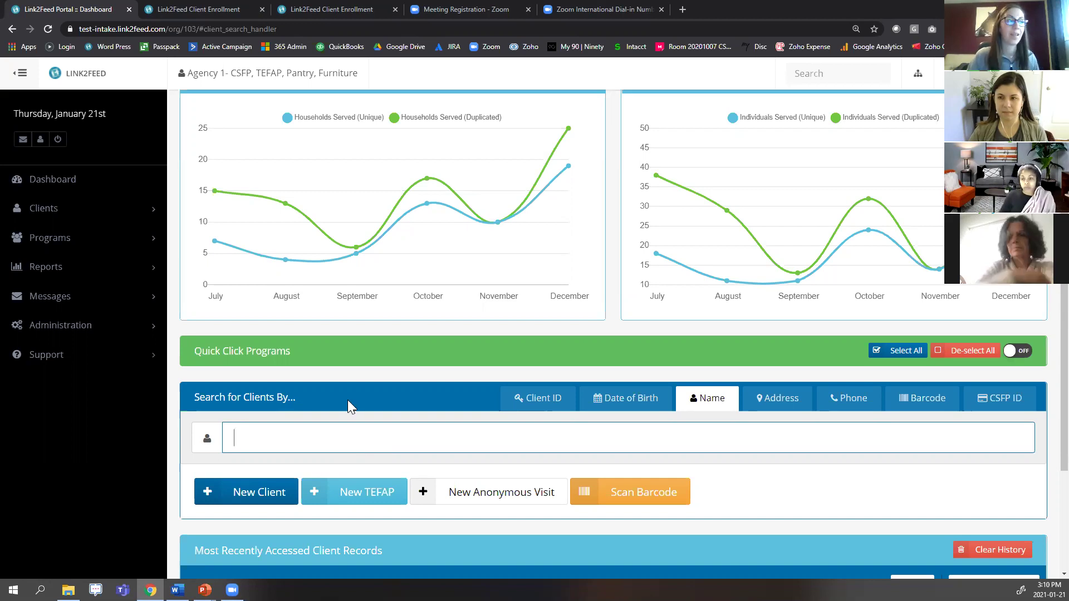
left_click(951, 73)
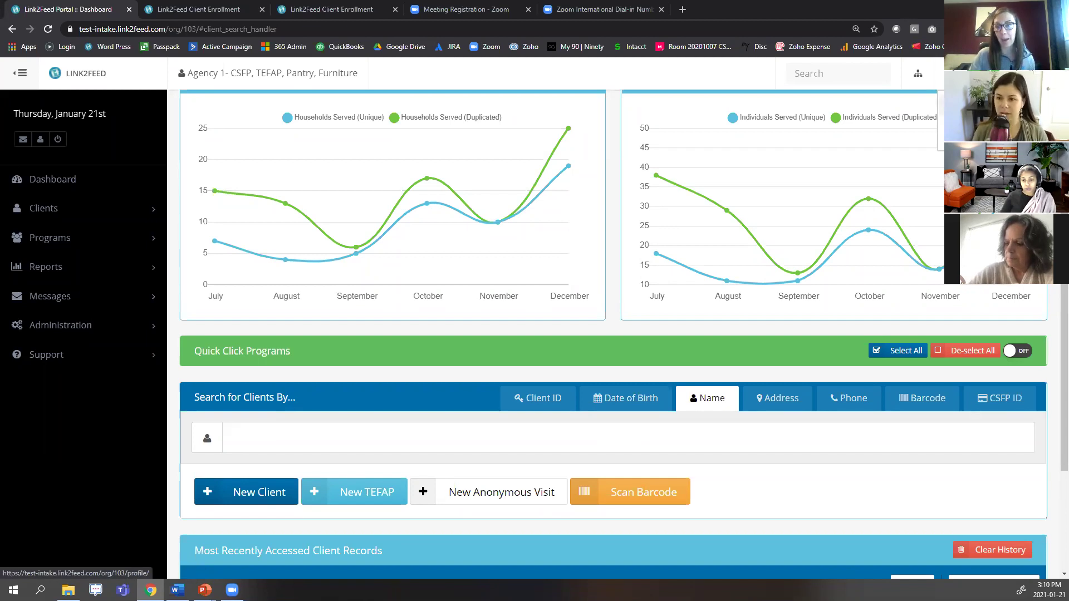
In My Profile, set Preferred quick search to Client Name Search and save.
left_click(991, 105)
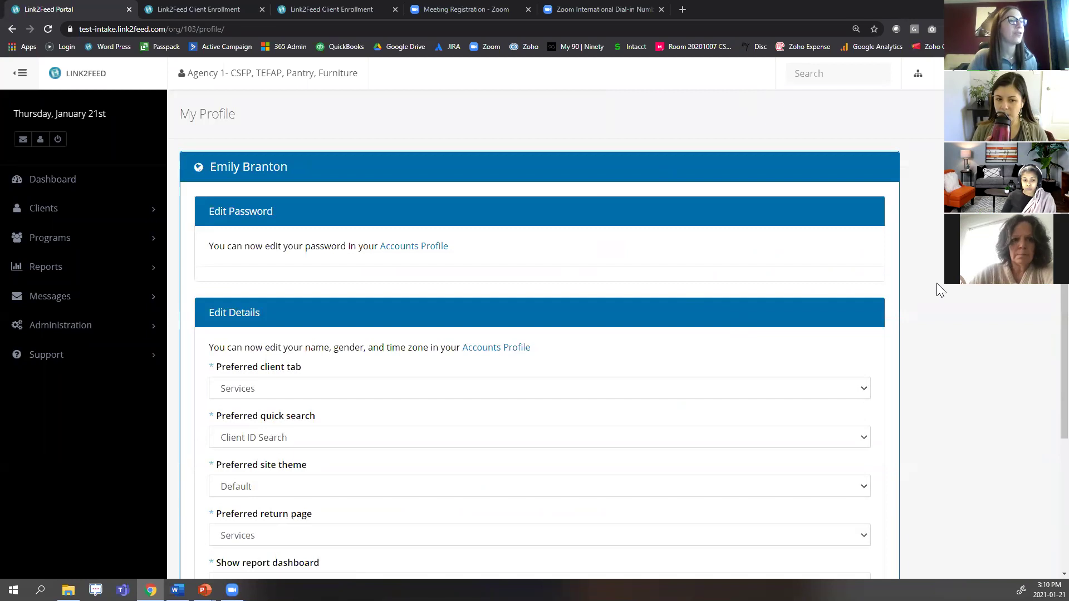
scroll(926, 284, "down", 2)
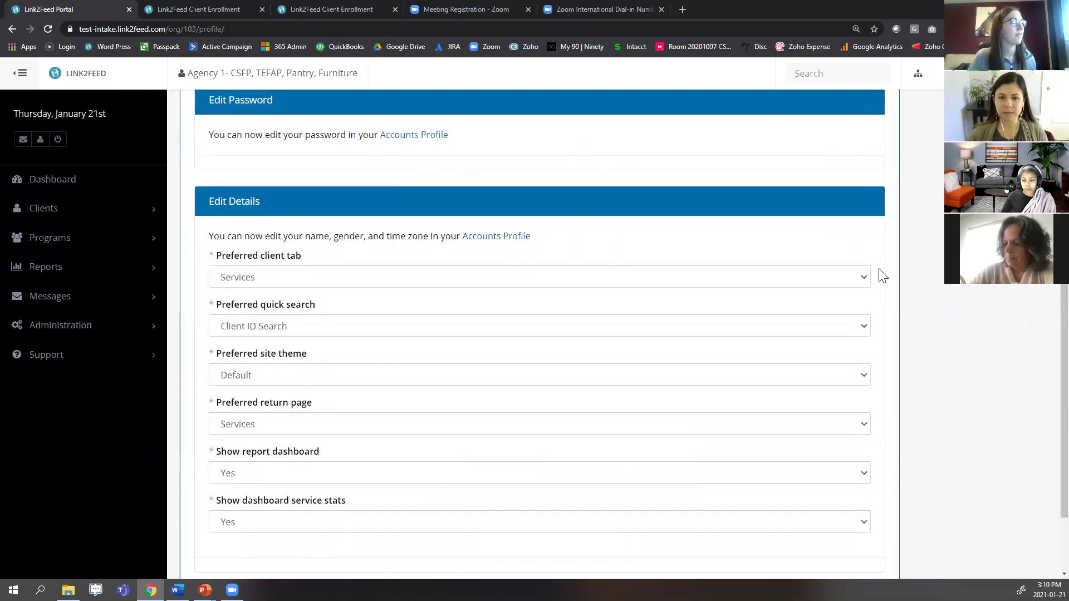
left_click_drag(209, 306, 322, 305)
left_click(343, 328)
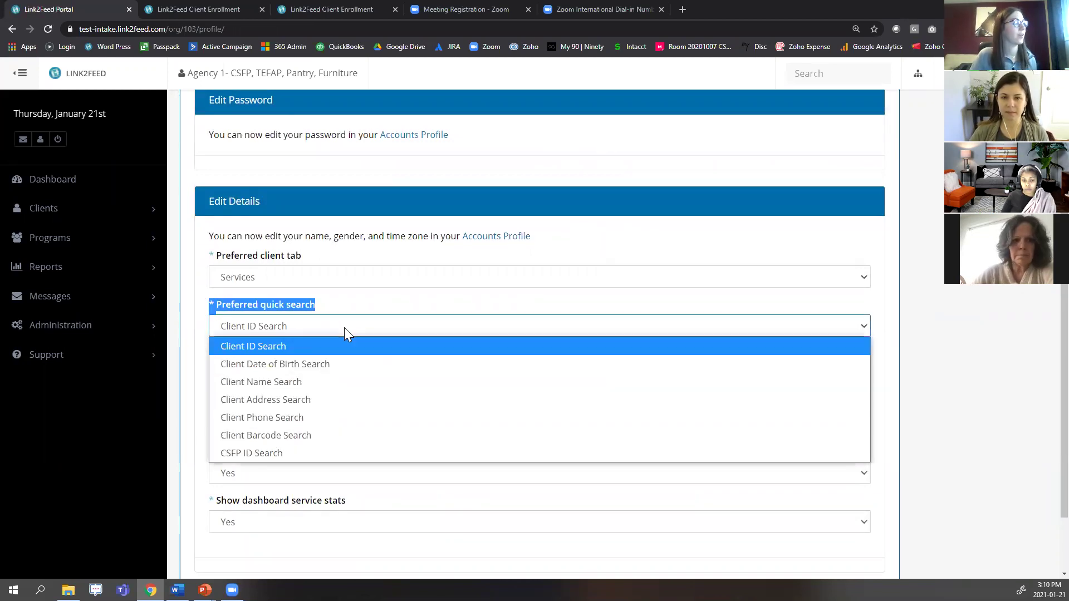
left_click(324, 384)
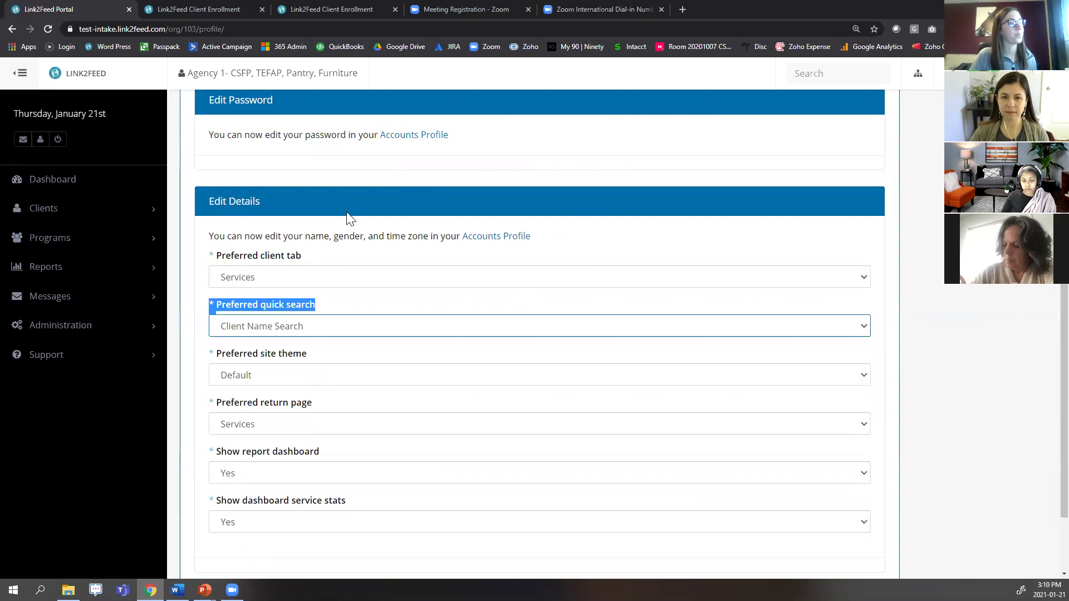
left_click(578, 293)
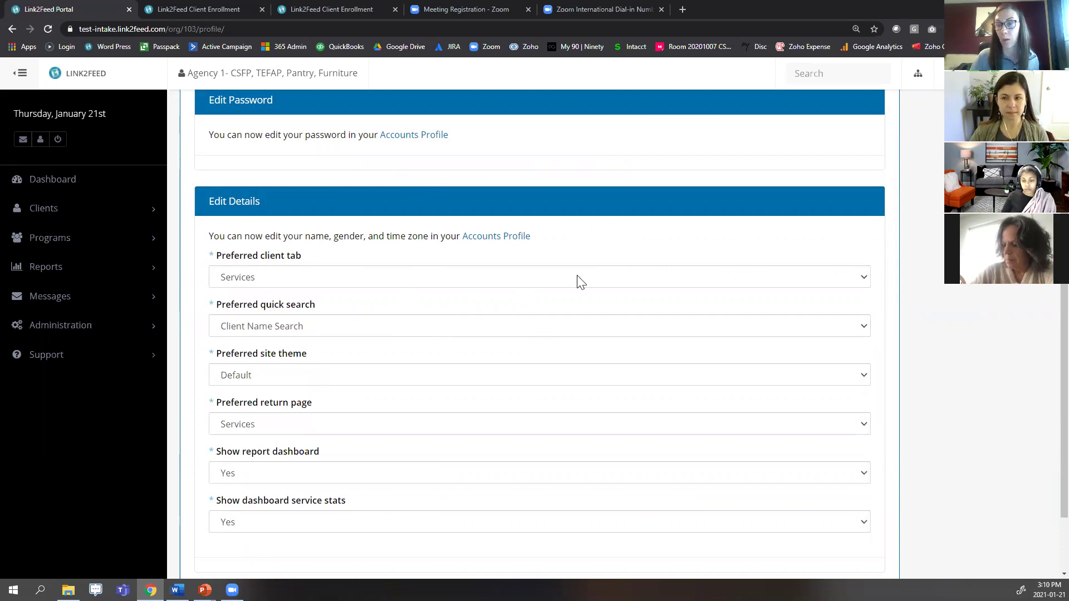
scroll(974, 307, "down", 1)
scroll(975, 310, "down", 1)
left_click(866, 534)
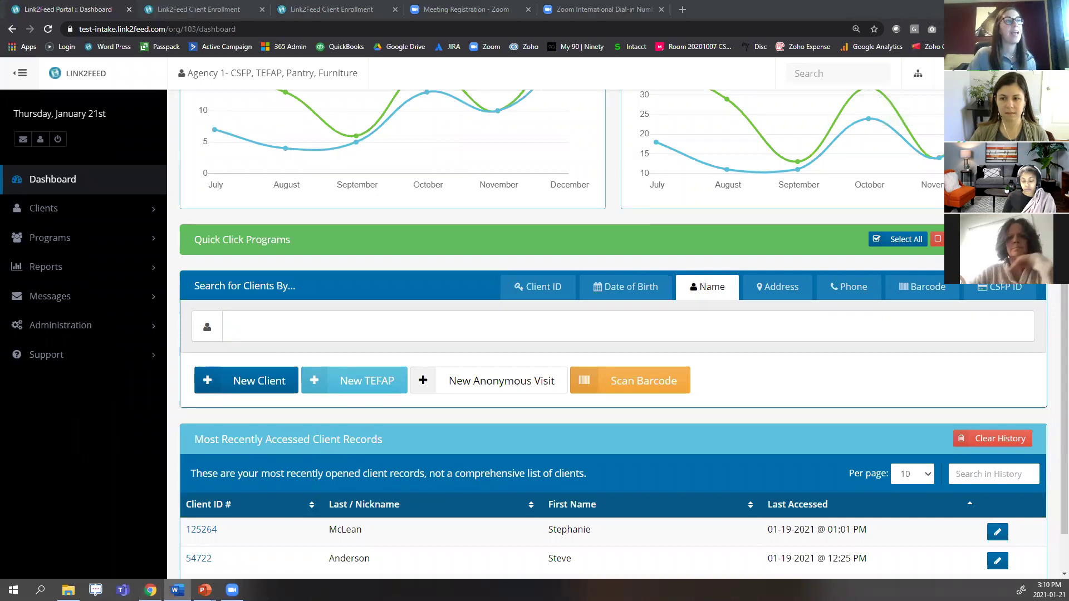
Open the top recently accessed client, leave to the Dashboard, then reopen their Services page.
left_click(808, 72)
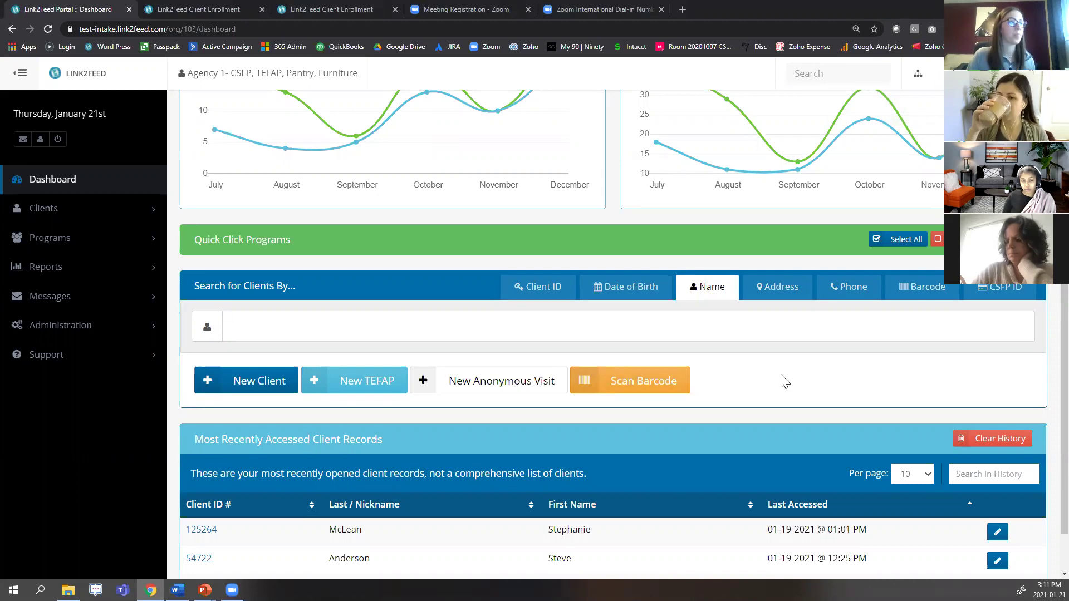
scroll(740, 374, "down", 1)
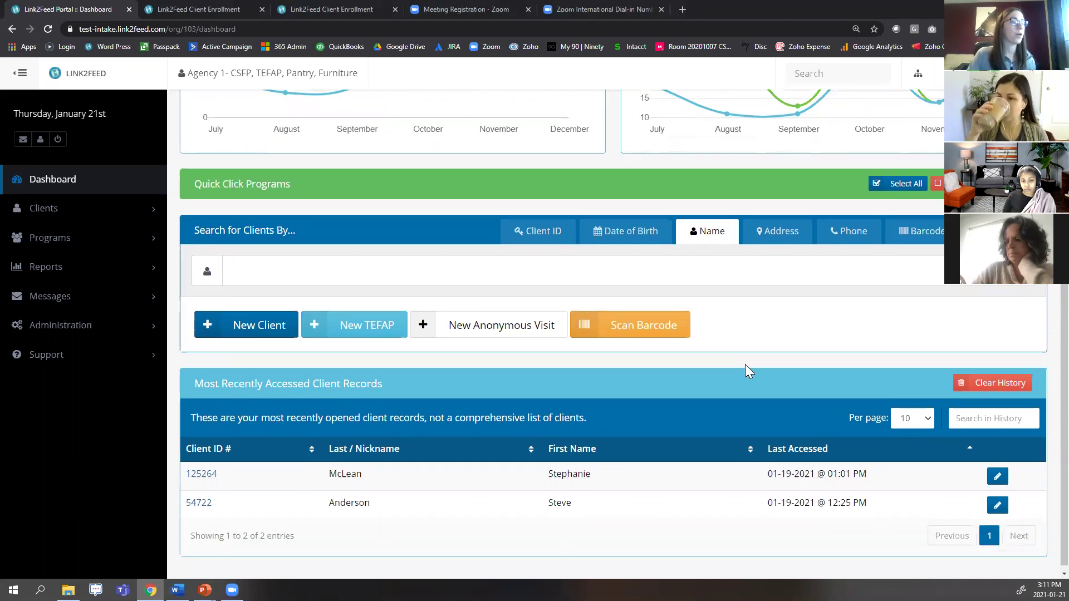
left_click(568, 477)
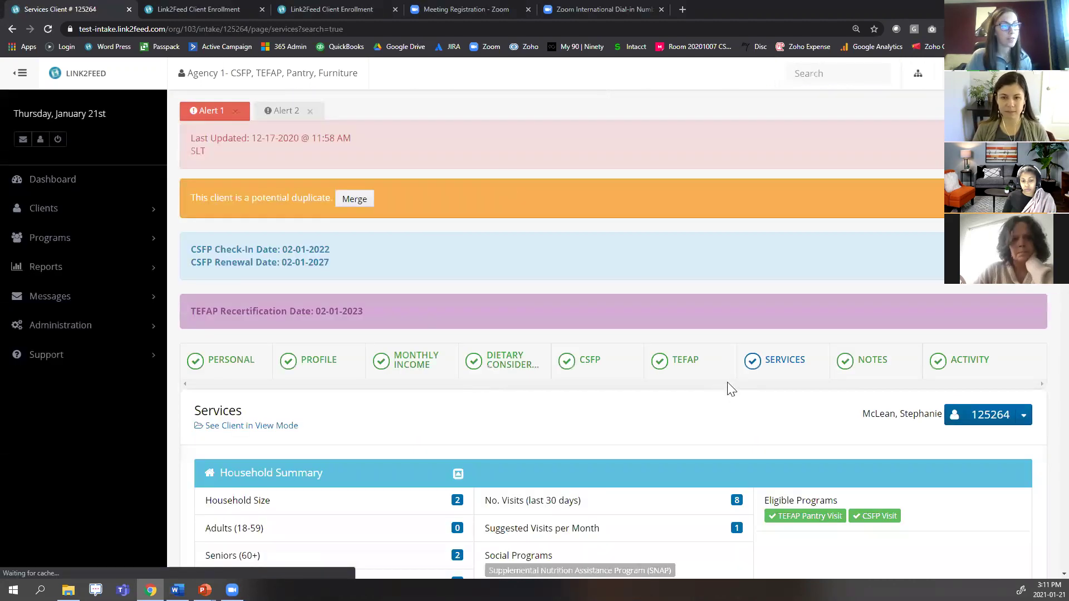
scroll(728, 383, "down", 3)
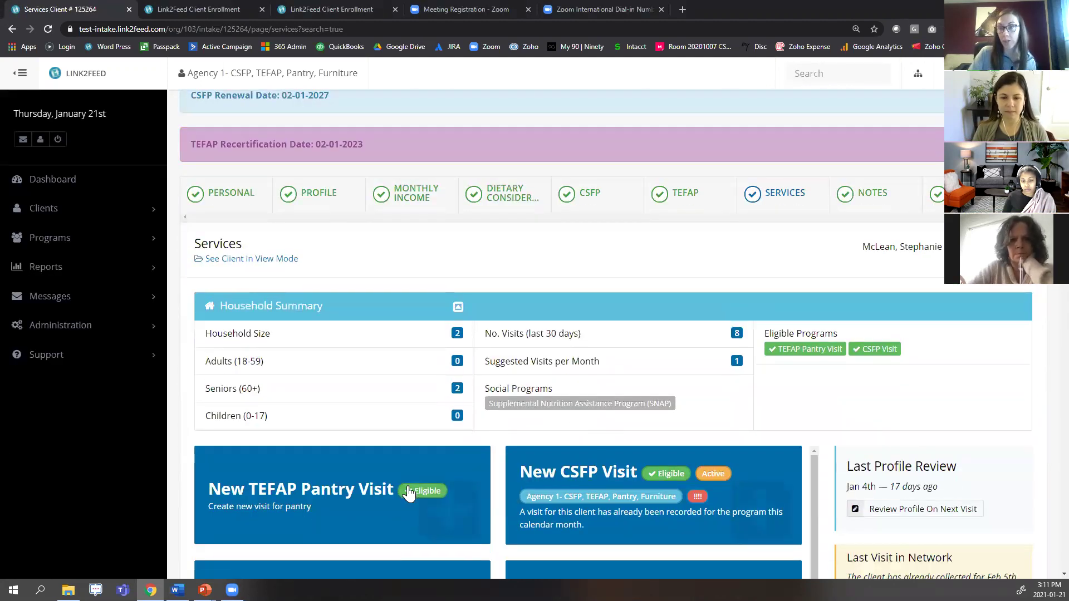
scroll(637, 316, "up", 2)
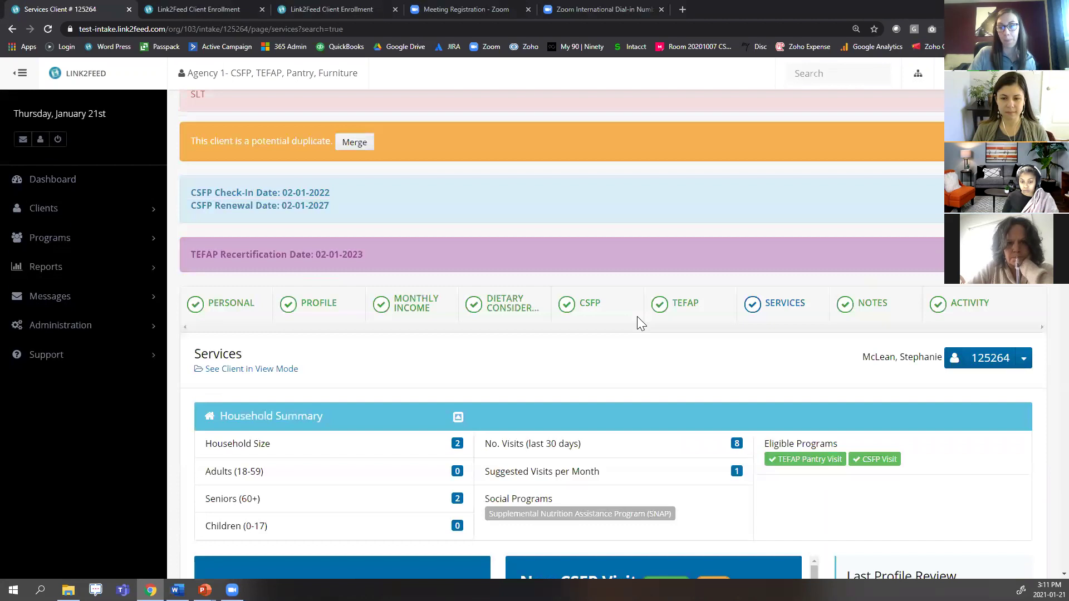
left_click(104, 185)
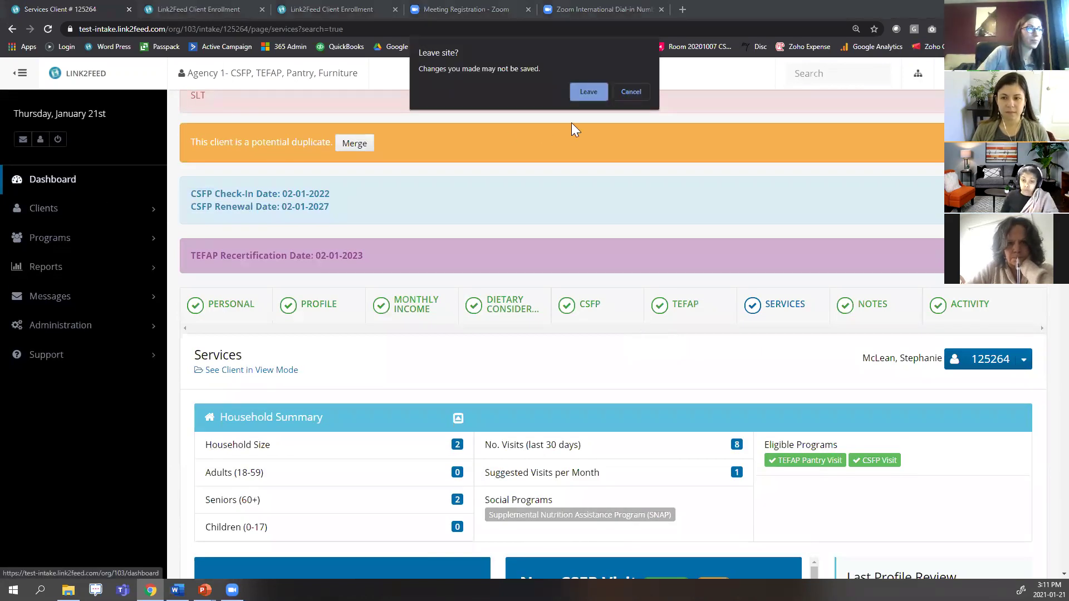
left_click(588, 93)
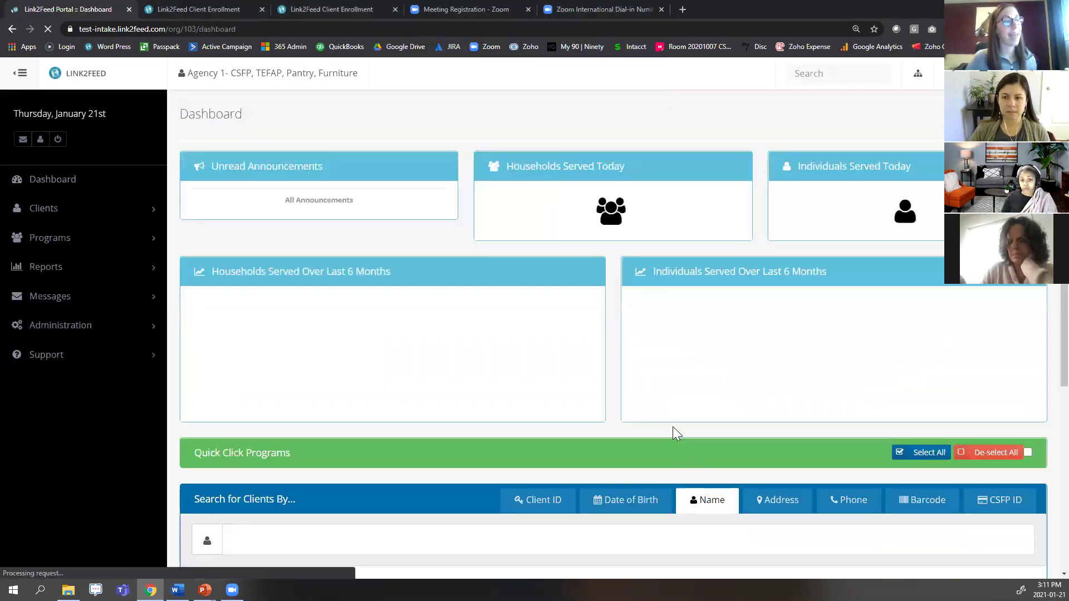
scroll(695, 433, "down", 5)
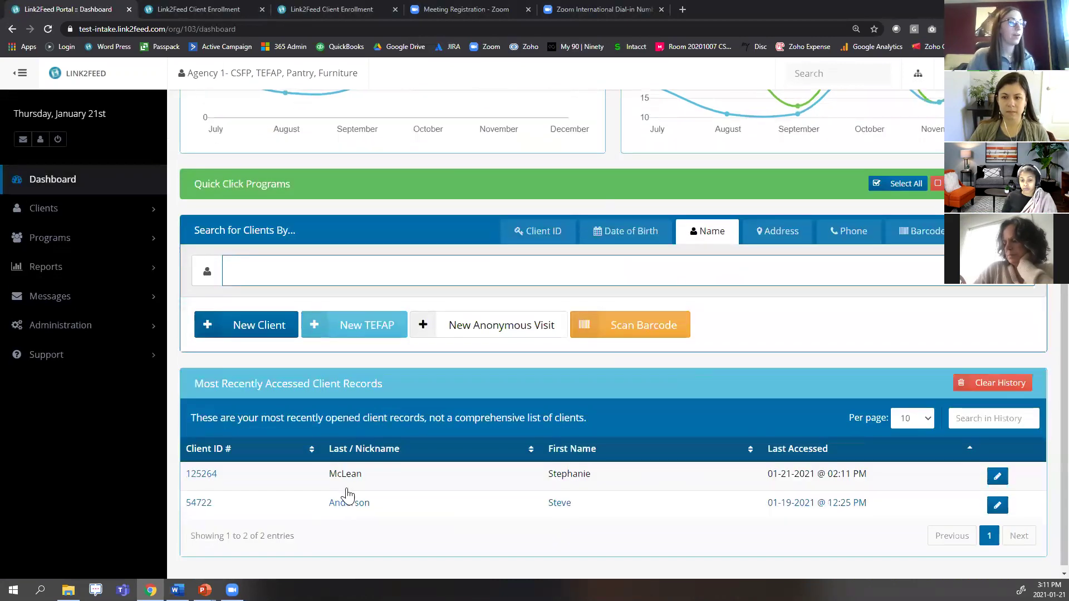
left_click(355, 478)
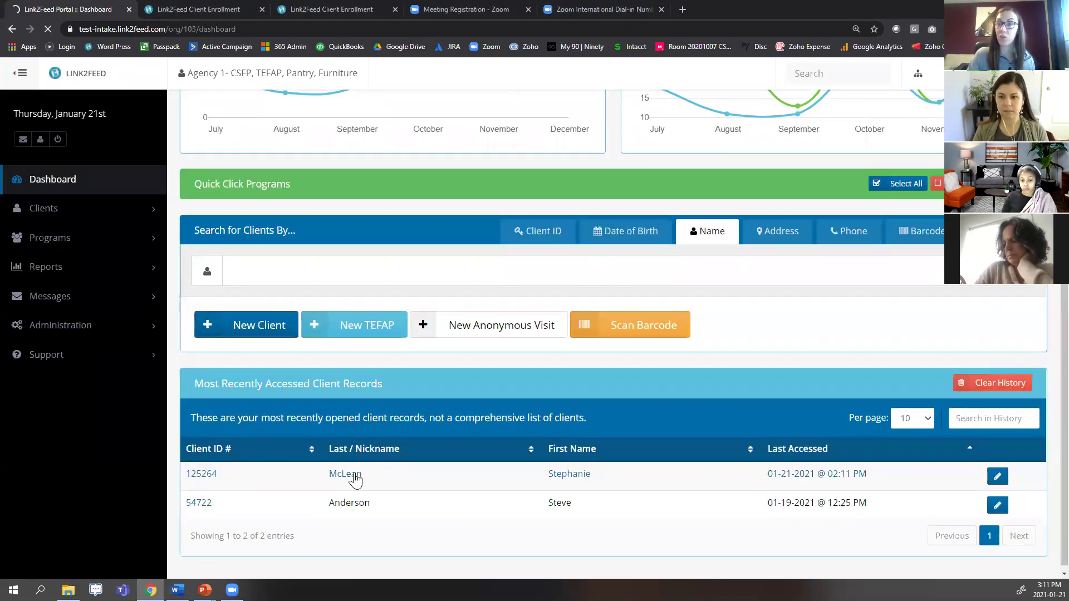
scroll(743, 422, "down", 1)
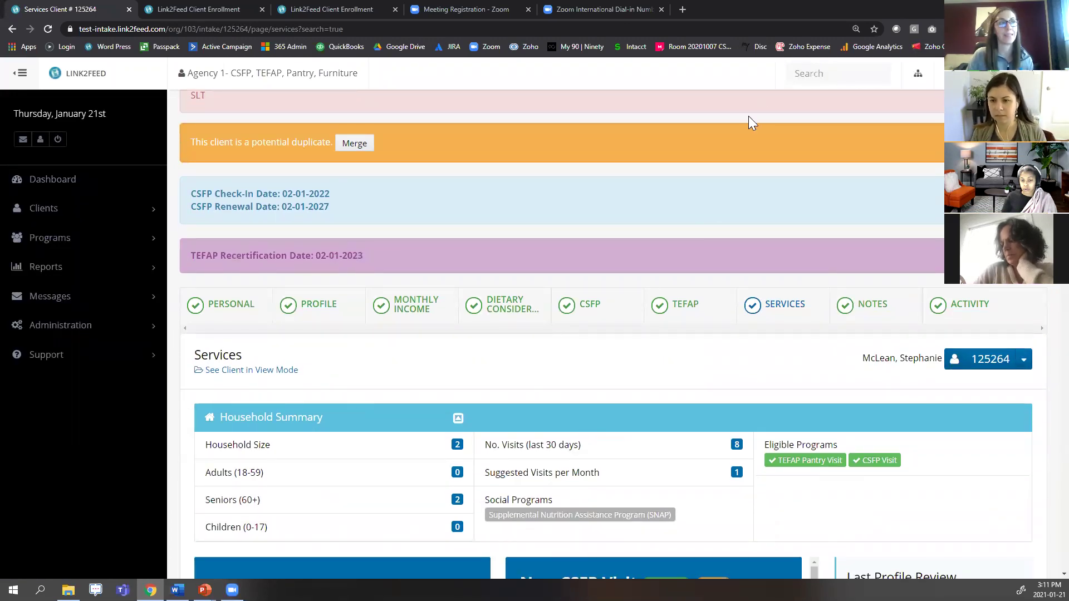
Quick-search the second client by first name and open their record, confirming Leave twice.
left_click(830, 73)
type("steve")
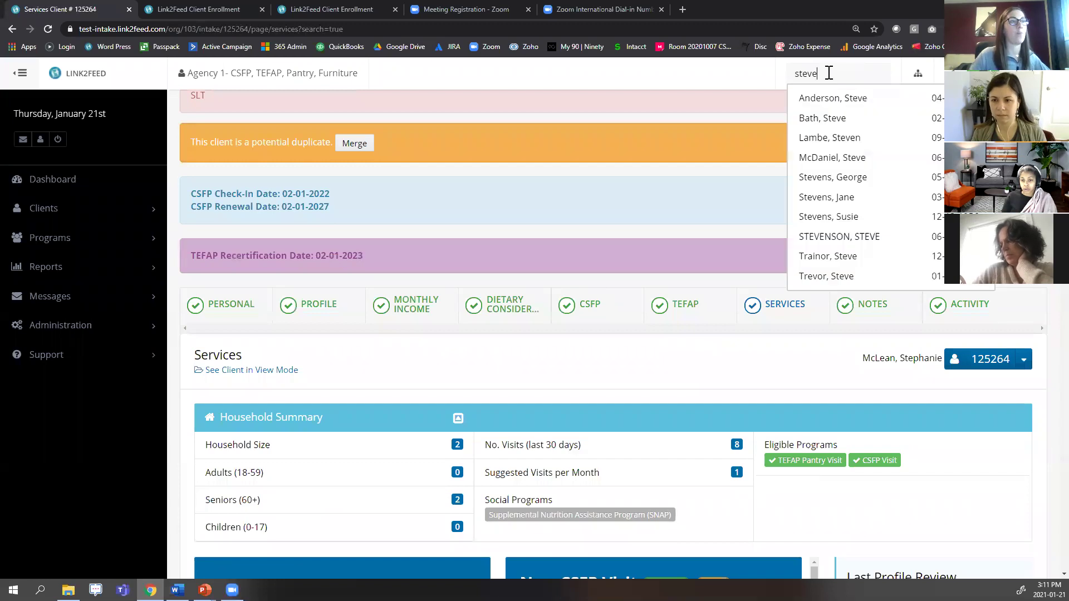
left_click(860, 101)
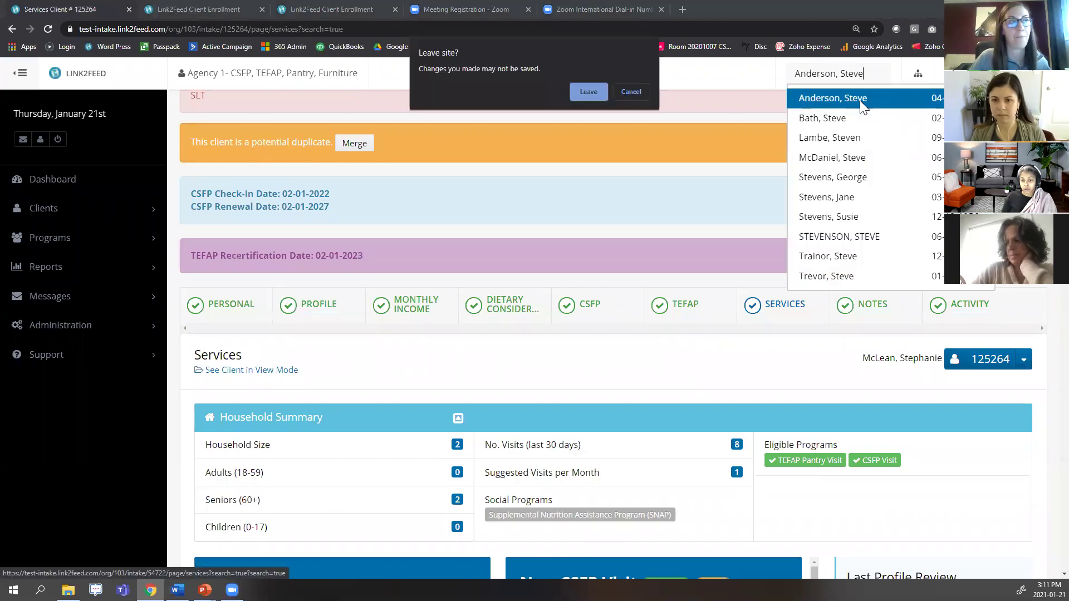
left_click(593, 91)
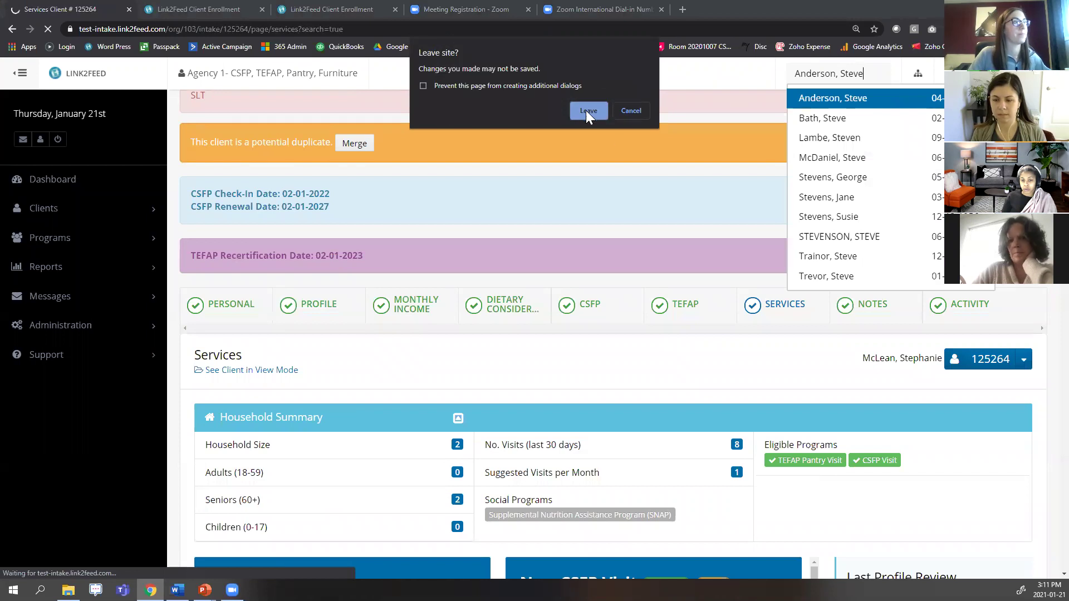
left_click(588, 112)
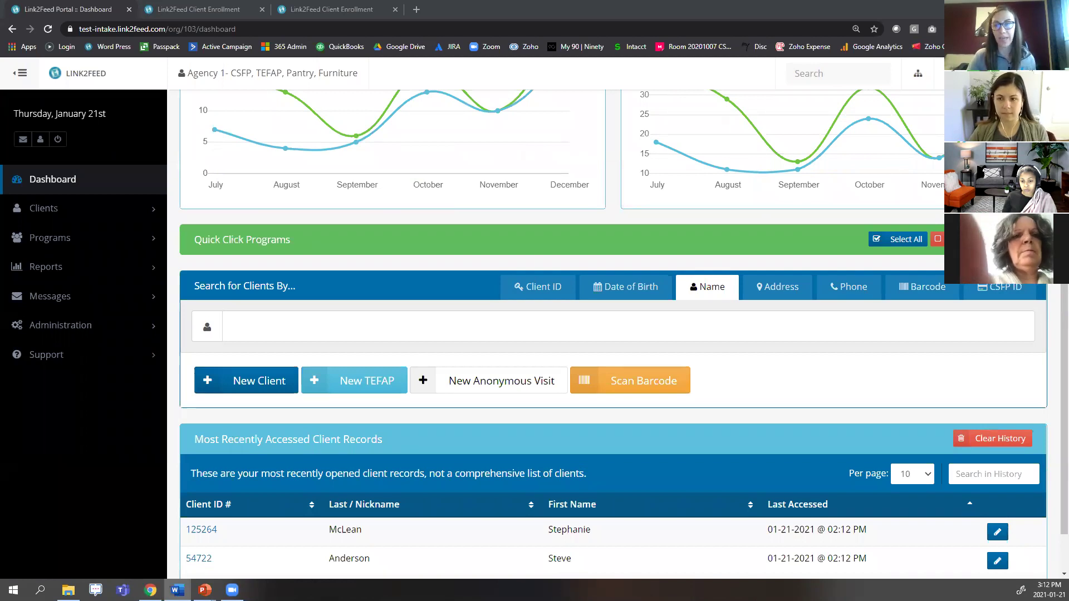
Open the top recent client's Personal Information page, confirming the Leave prompt.
scroll(592, 374, "down", 1)
left_click(377, 473)
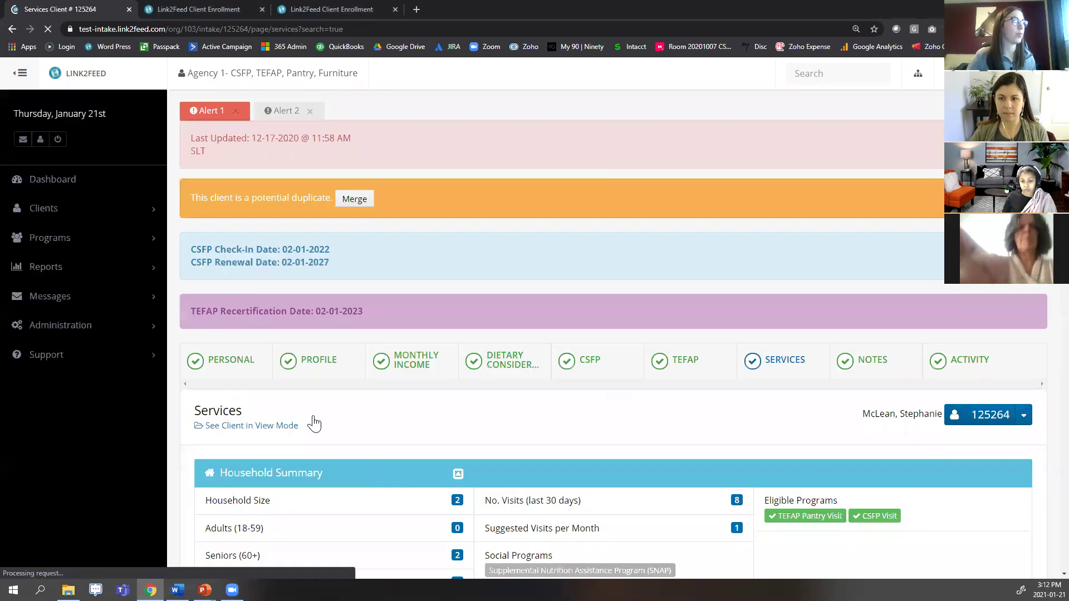
left_click(227, 365)
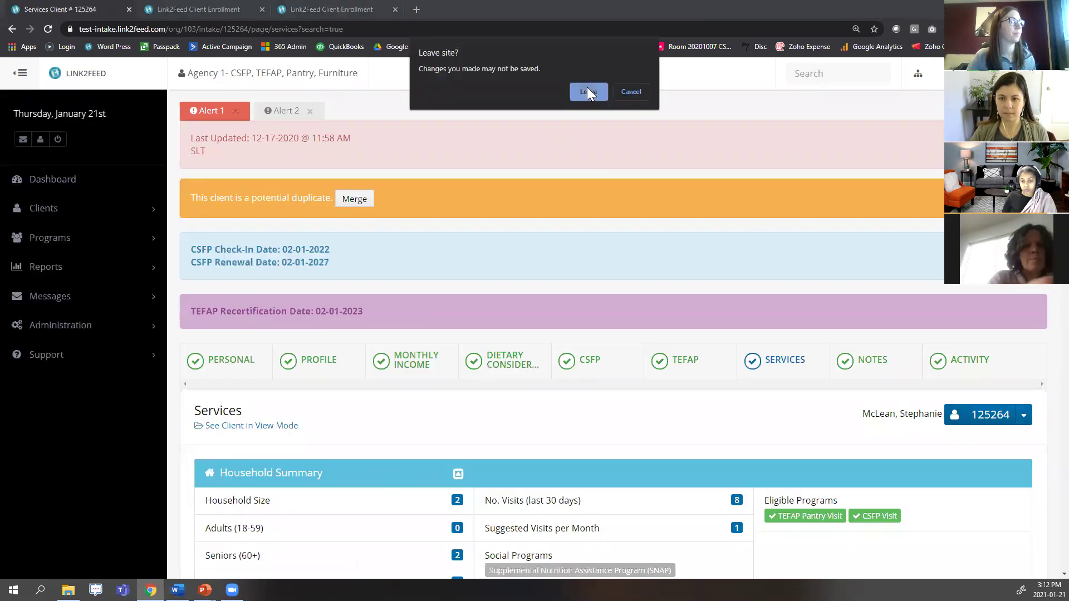
left_click(588, 90)
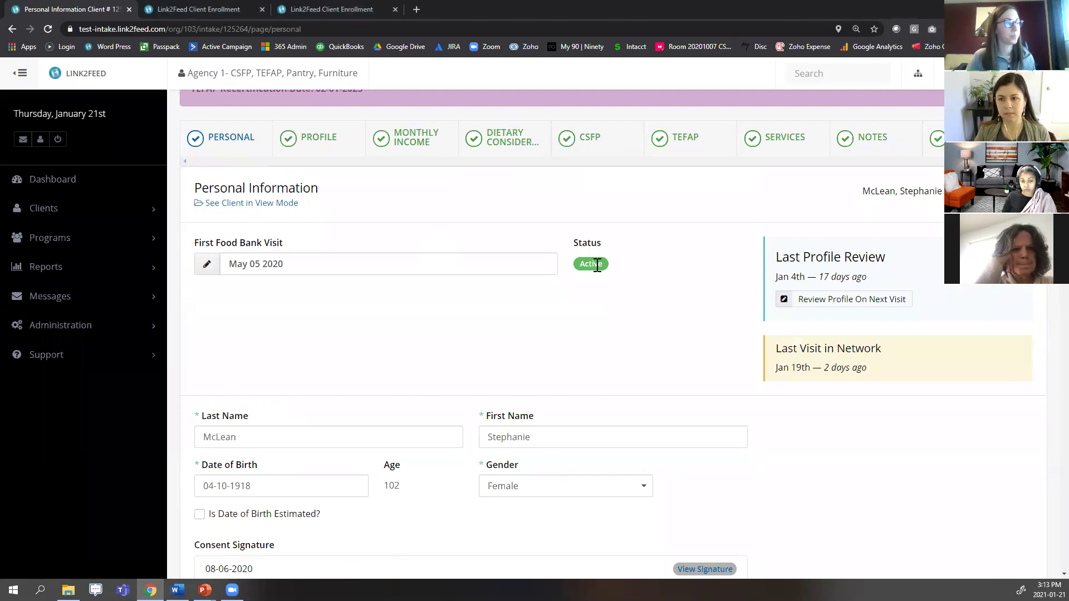
Point out the ID Type section's barcode and confirmation number, then return to the Dashboard.
scroll(597, 267, "down", 6)
scroll(599, 278, "down", 9)
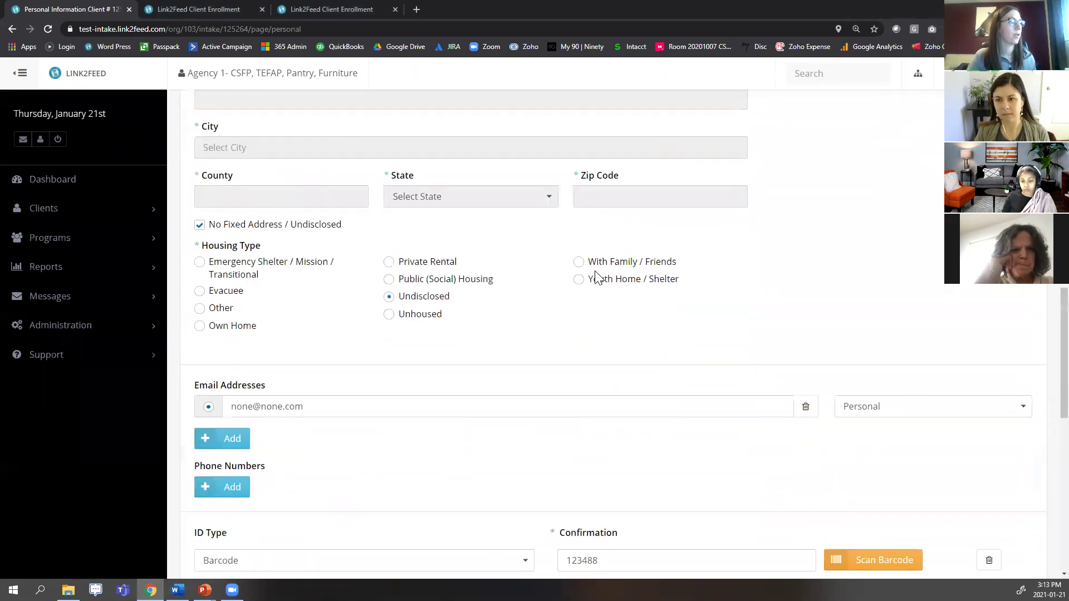
left_click_drag(195, 362, 240, 369)
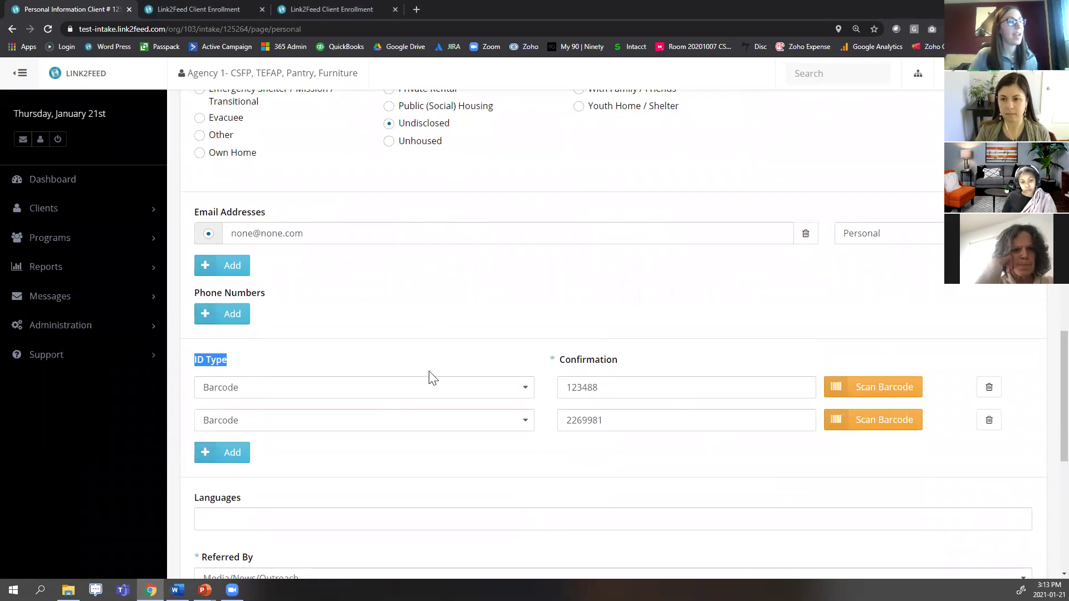
left_click(624, 378)
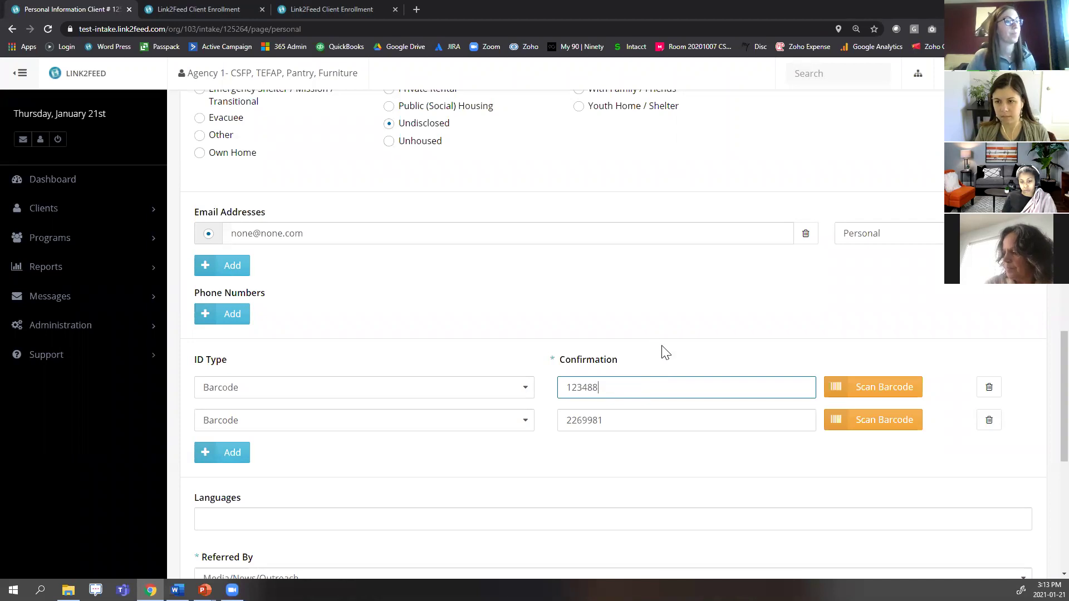
left_click(75, 180)
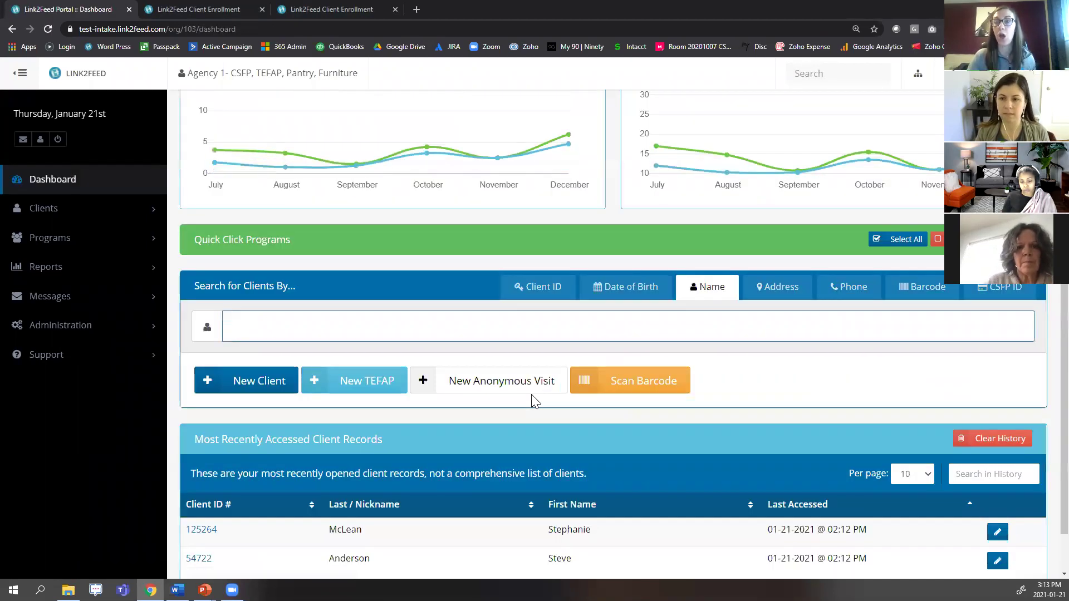
Set the Dashboard's Search for Clients By panel to Barcode, then switch windows.
left_click(939, 288)
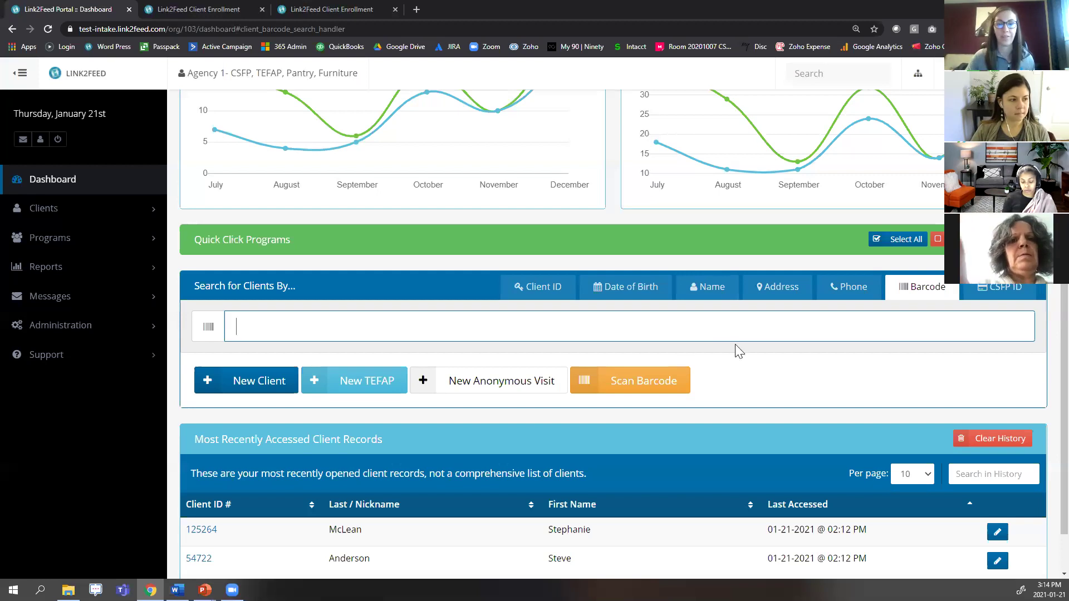
key("alt+Tab")
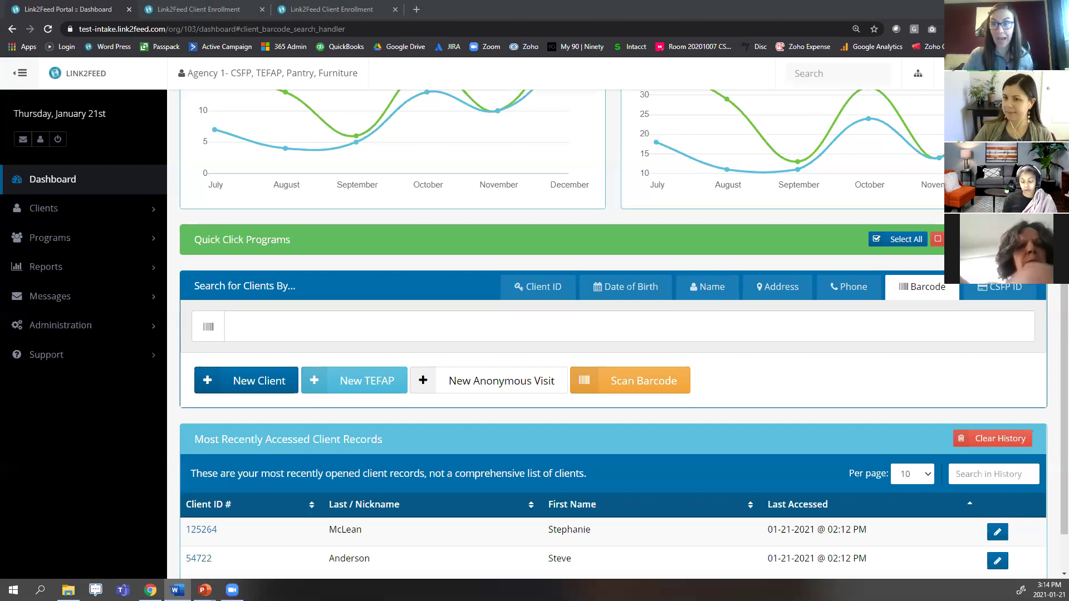
Open the top recent client's Services page, then go to their Personal Information page.
left_click(362, 536)
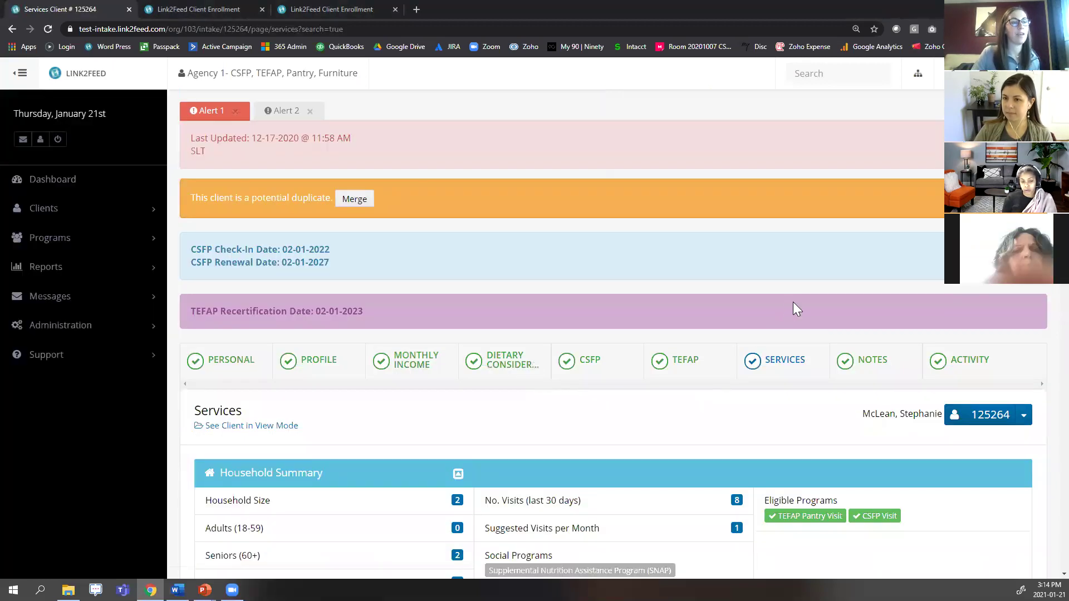
scroll(793, 301, "down", 2)
left_click_drag(862, 303, 942, 303)
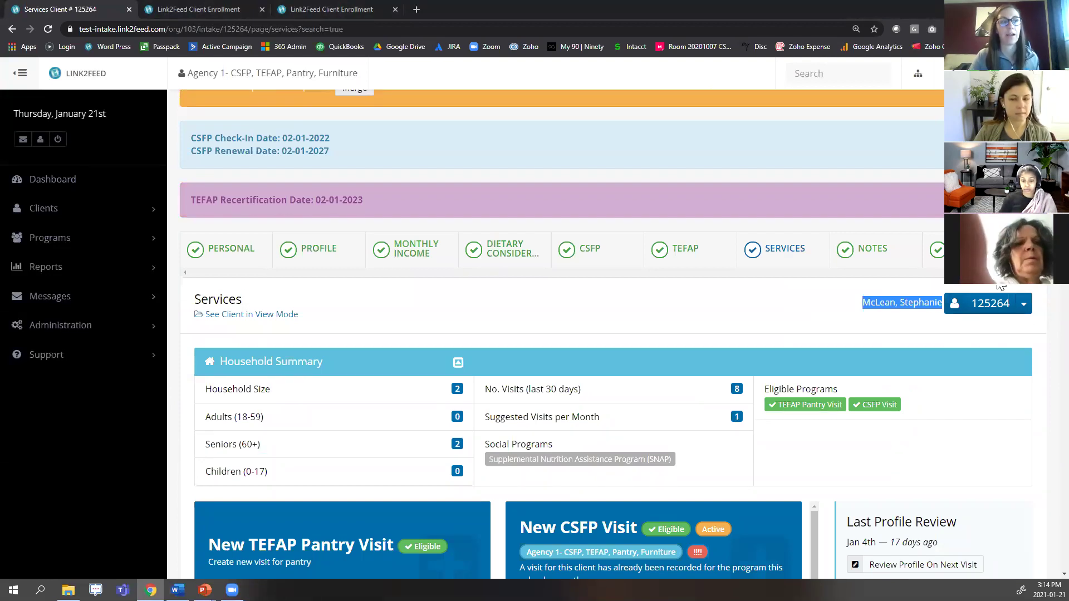
left_click(888, 305)
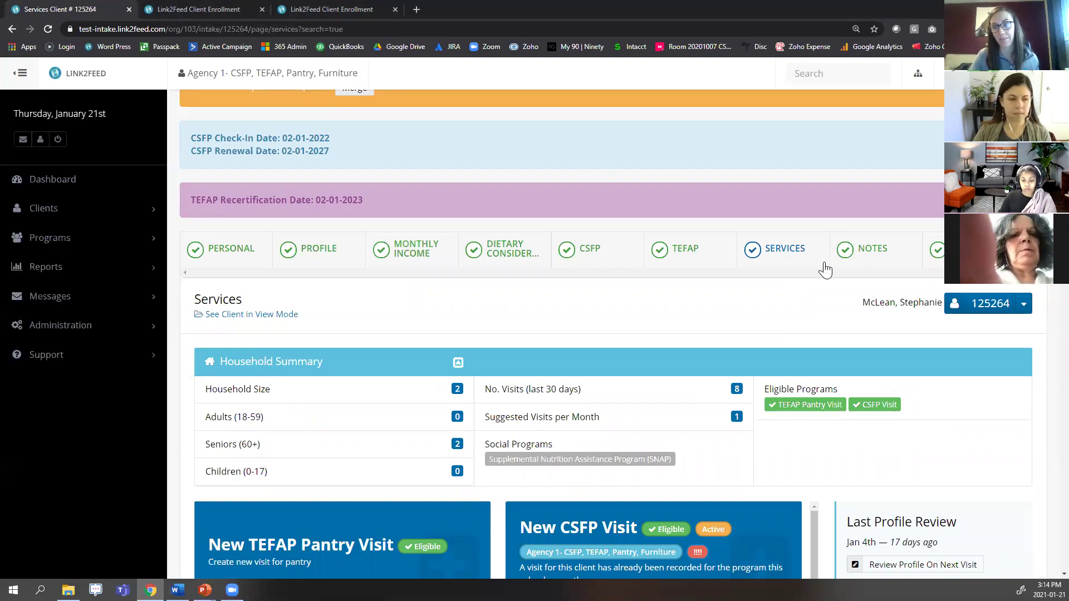
left_click(205, 255)
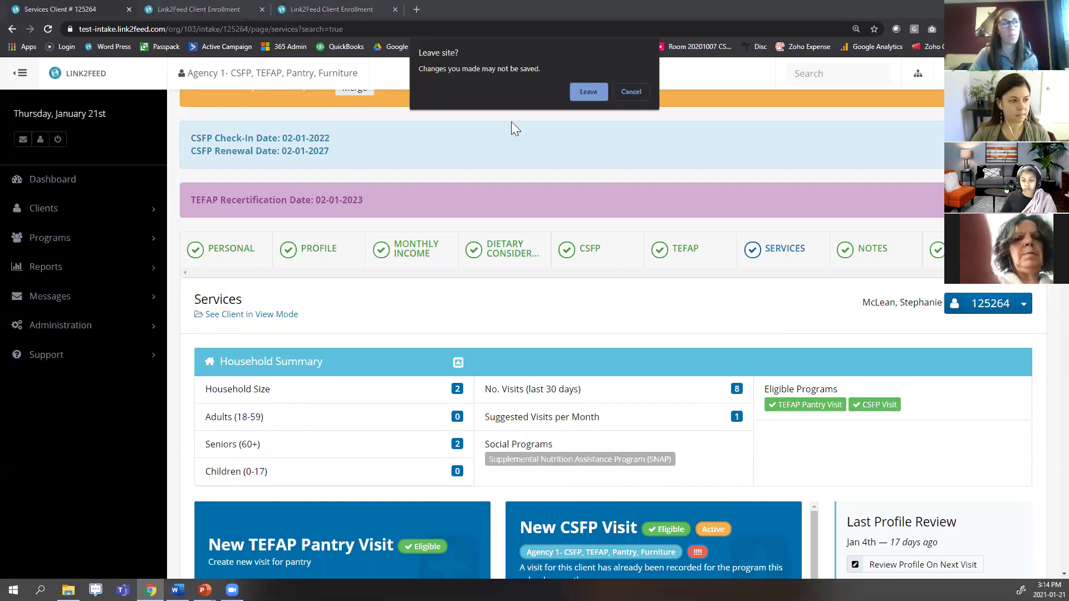
left_click(588, 91)
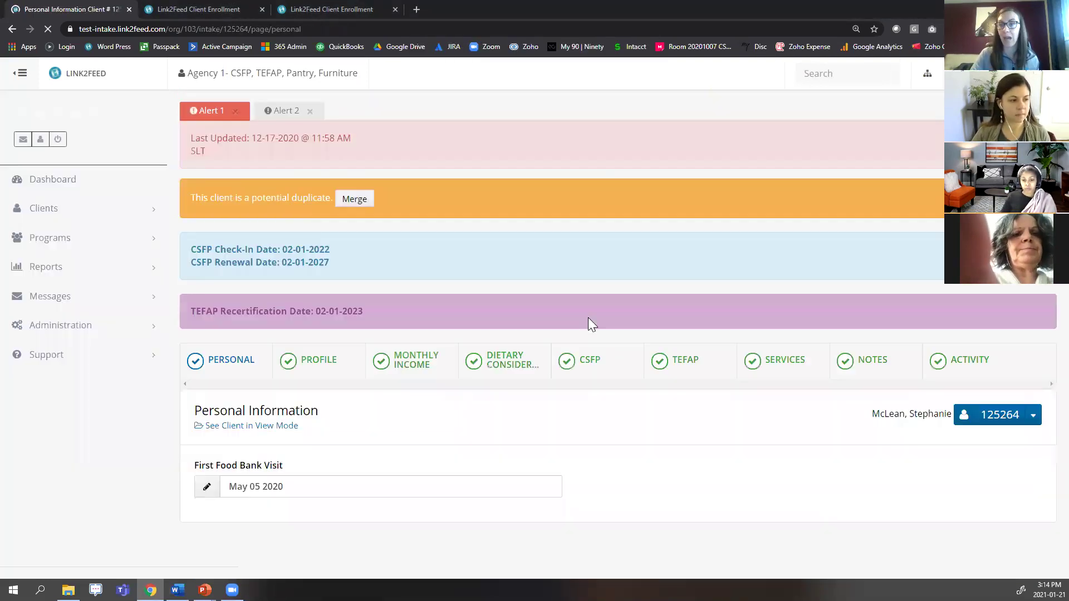
Scroll the Personal Information form down to the email, phone and barcode ID entries.
scroll(707, 368, "down", 15)
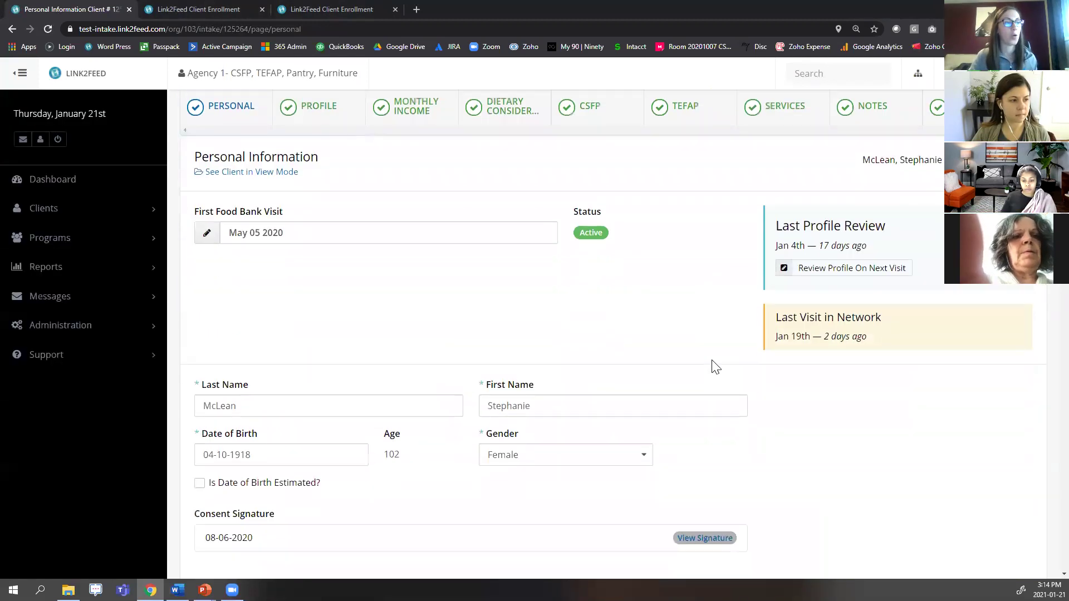
scroll(841, 387, "down", 6)
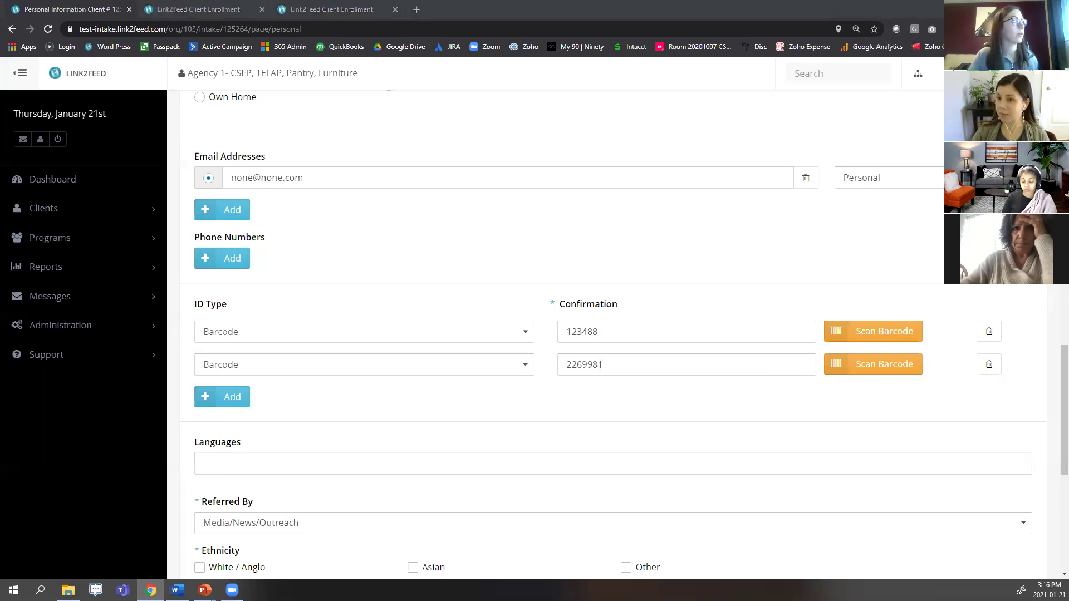
Return to the Dashboard and bring up client search with the two recent client records.
left_click(126, 181)
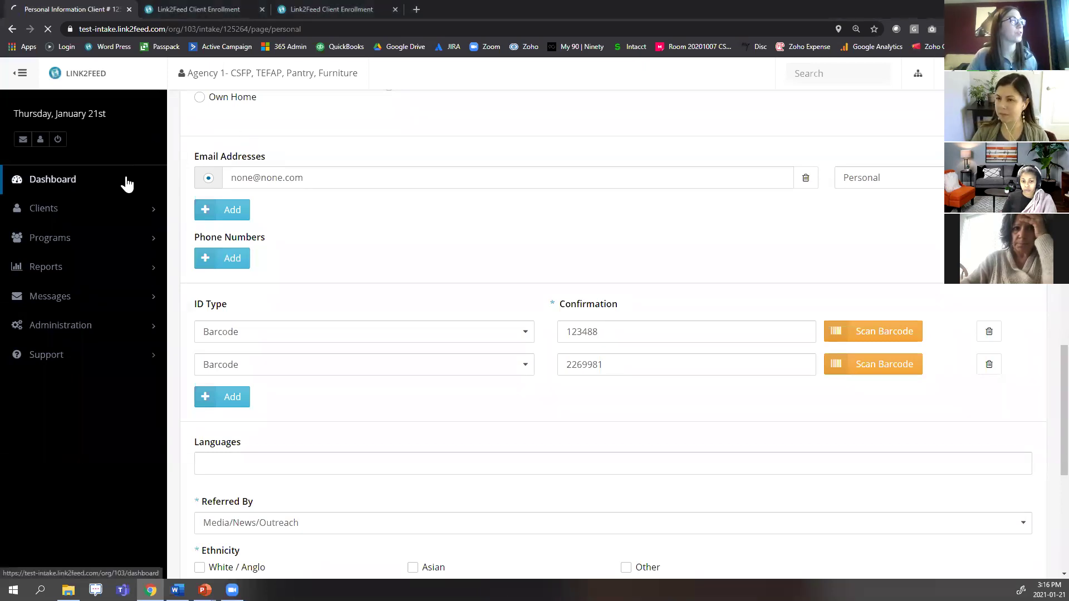
scroll(864, 348, "down", 5)
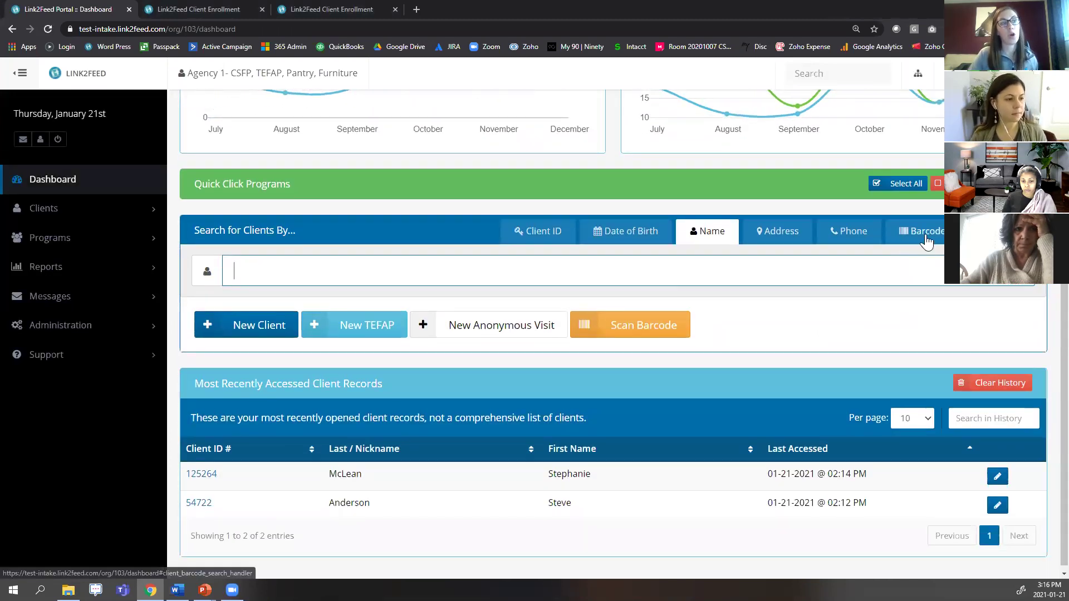
left_click(925, 233)
scroll(895, 269, "up", 1)
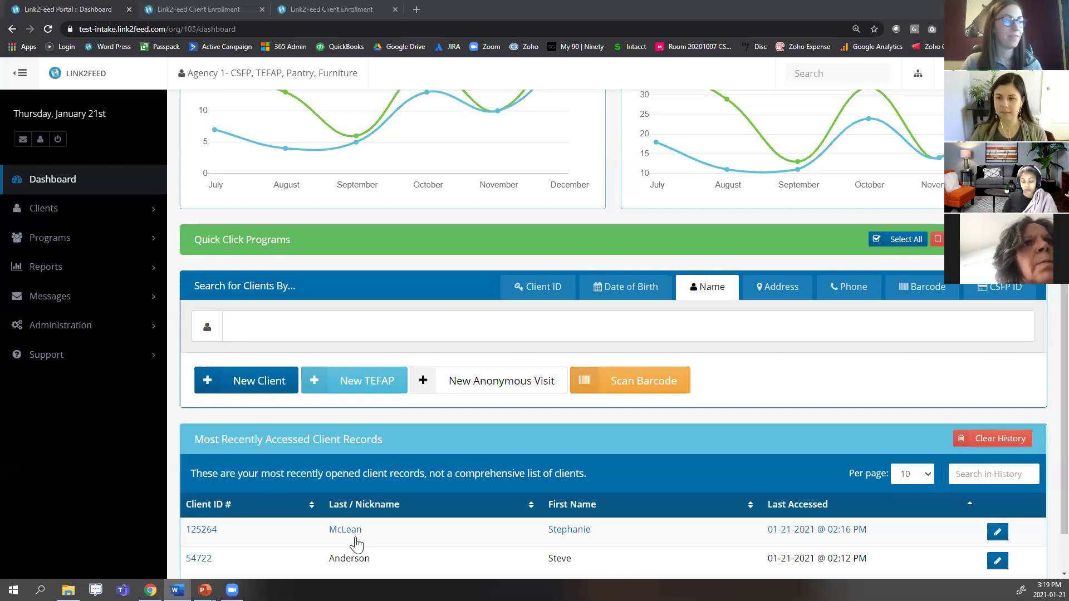
Open the most recent client's record and start a new Pantry Visit form, scrolling through it.
left_click(359, 536)
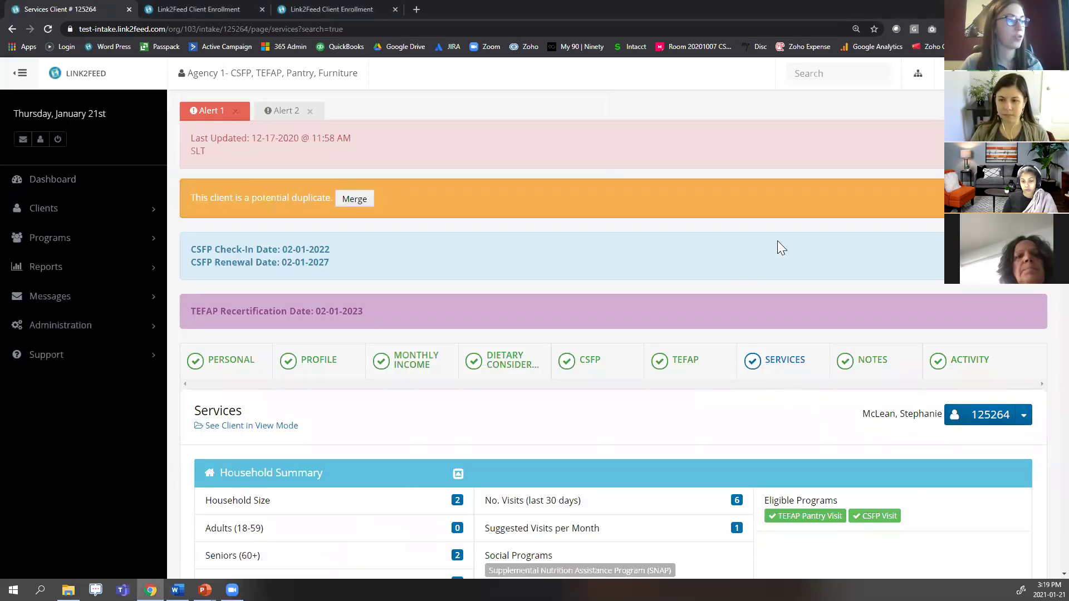
scroll(778, 241, "down", 3)
scroll(778, 240, "down", 3)
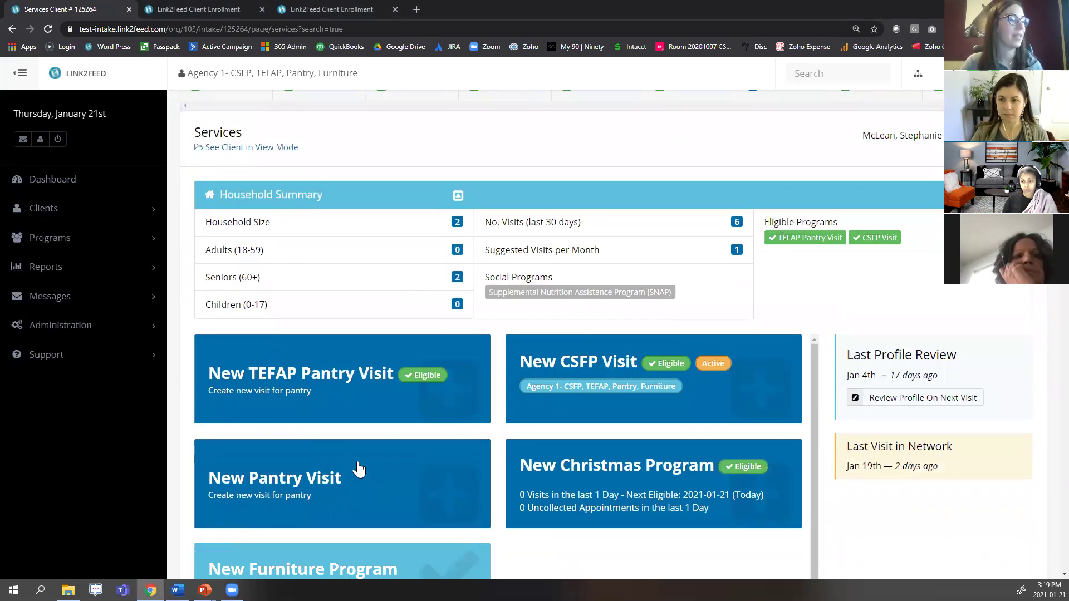
left_click(384, 478)
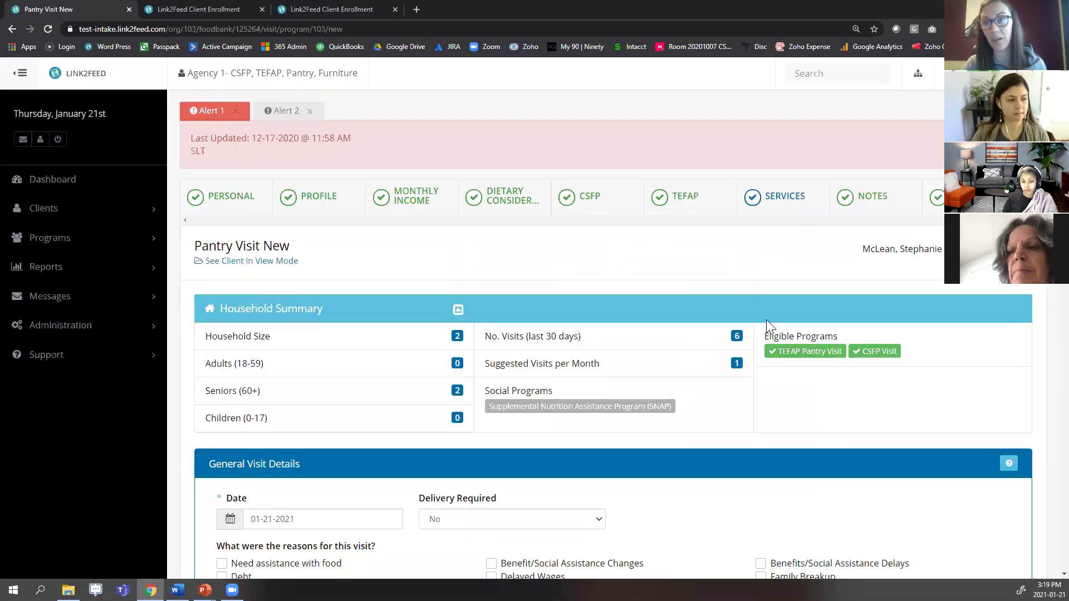
scroll(752, 309, "down", 3)
scroll(749, 309, "down", 3)
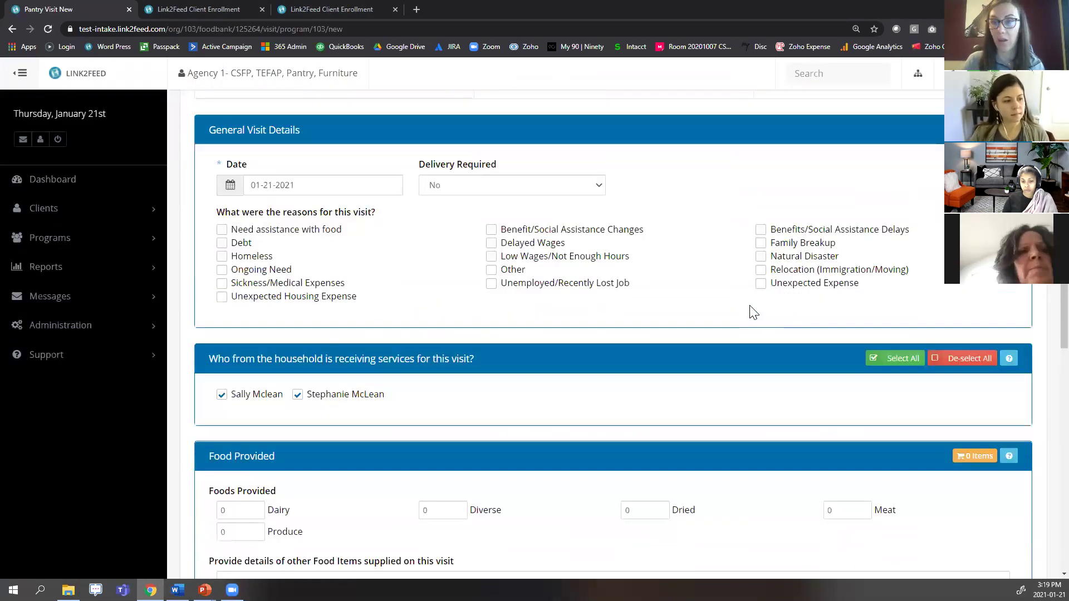
scroll(740, 312, "down", 2)
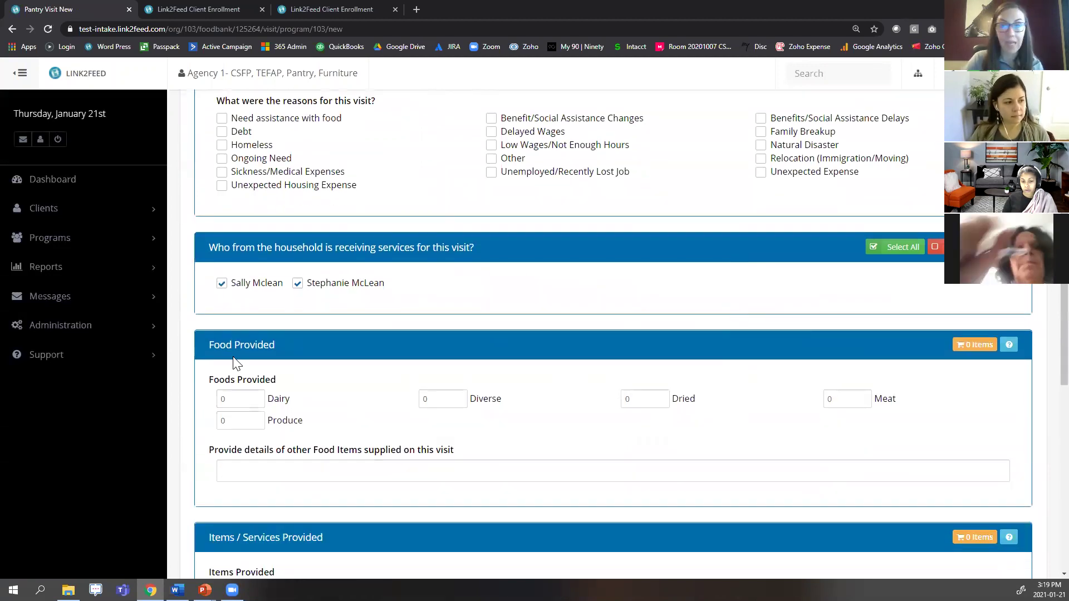
left_click_drag(213, 358, 300, 354)
scroll(394, 339, "down", 3)
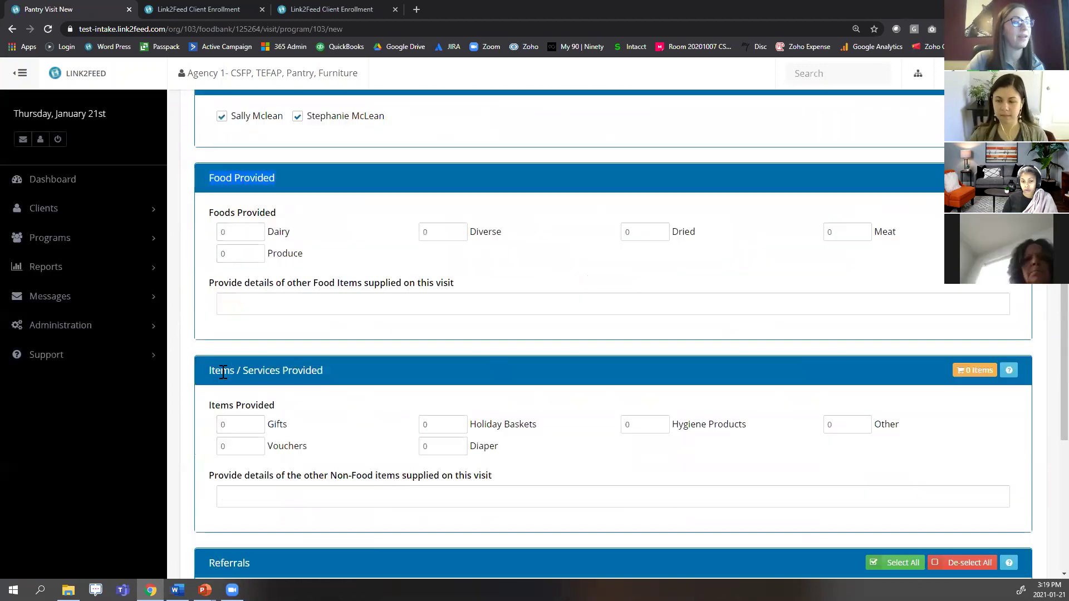
scroll(422, 295, "down", 4)
Highlight the Referrals section, then return to the Dashboard and leave the visit unsaved.
left_click_drag(208, 340, 255, 340)
left_click(279, 341)
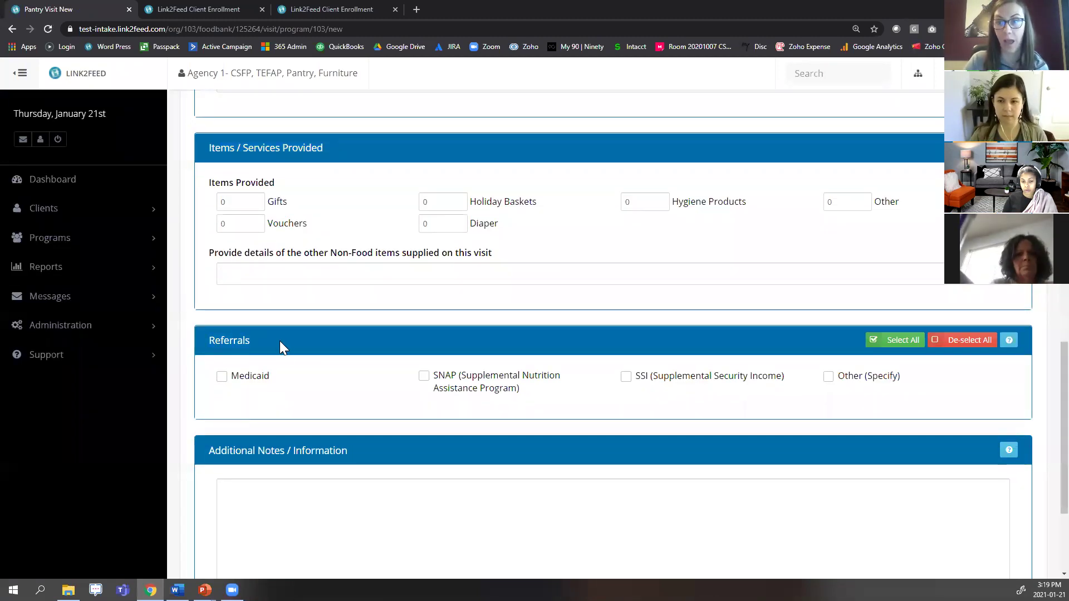
scroll(285, 351, "up", 2)
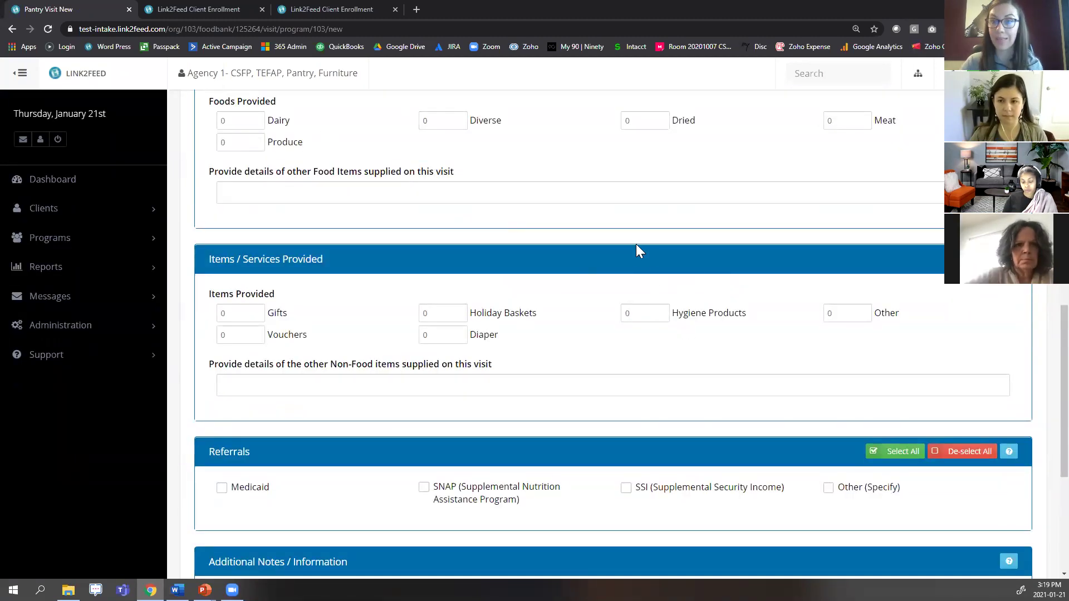
scroll(696, 362, "down", 4)
scroll(723, 413, "down", 1)
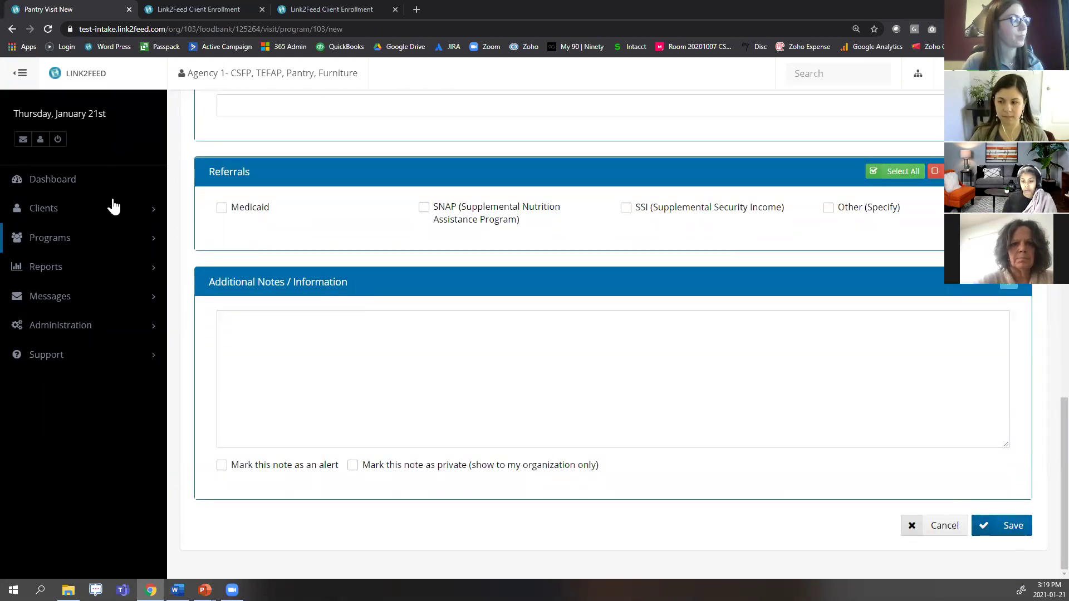
left_click(95, 179)
left_click(599, 95)
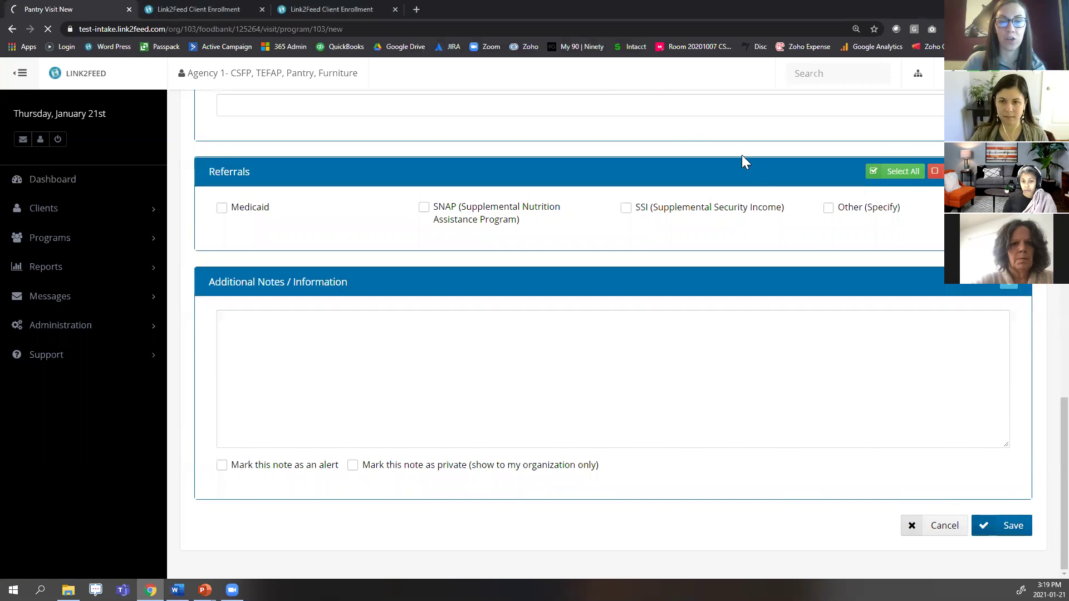
Expand the Quick Click Programs panel to show CSFP, Furniture, Pantry and TEFAP Pantry toggles.
scroll(939, 364, "down", 4)
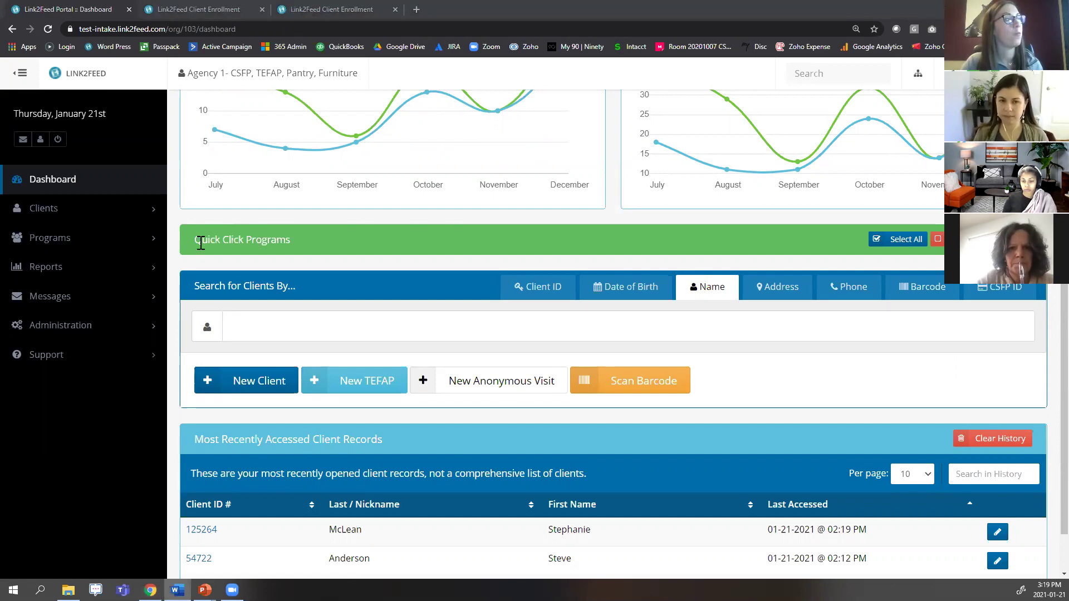
left_click_drag(193, 239, 281, 240)
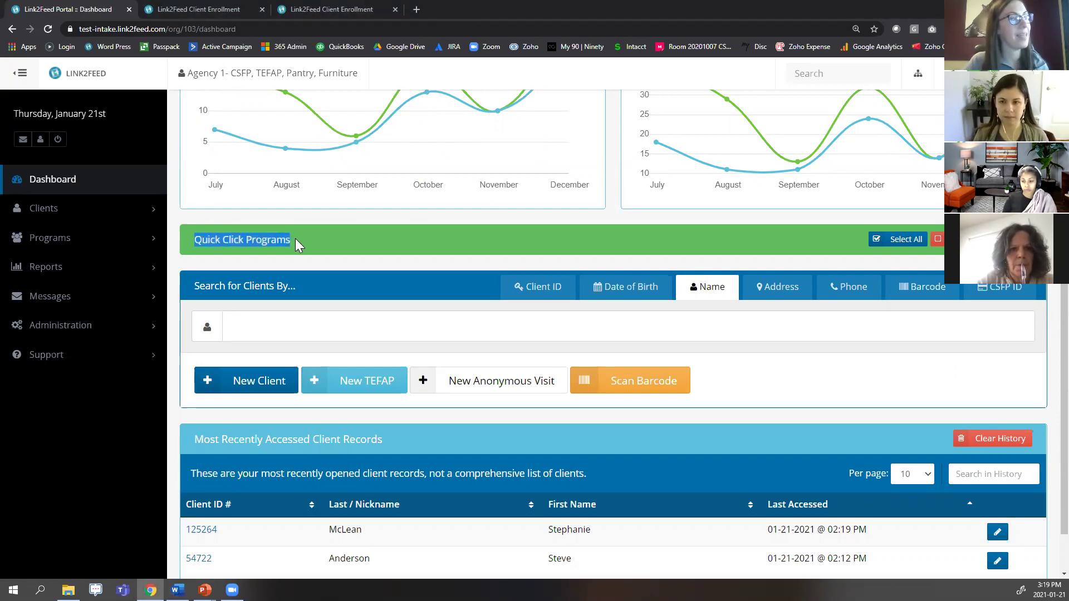
left_click(314, 238)
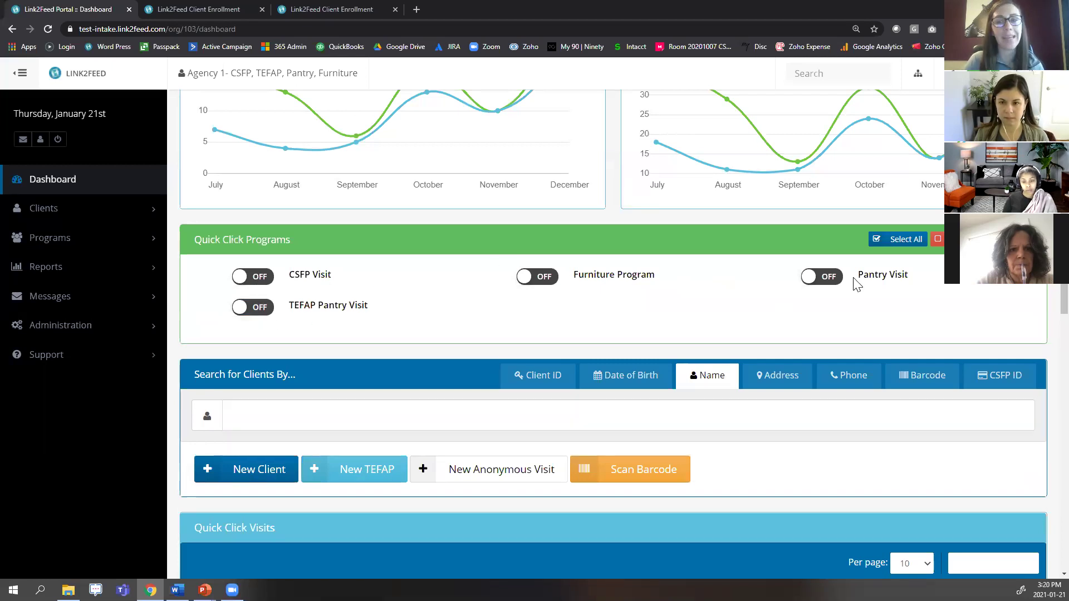
Leave TEFAP Pantry Visit as the only Quick Click program on, then focus the Name search.
left_click(822, 278)
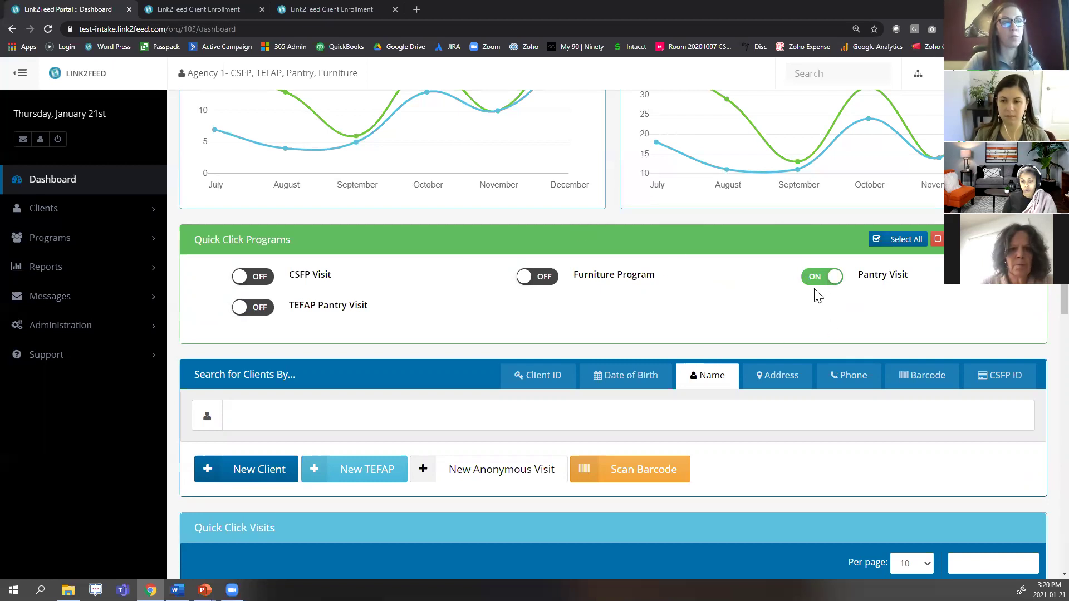
left_click(553, 281)
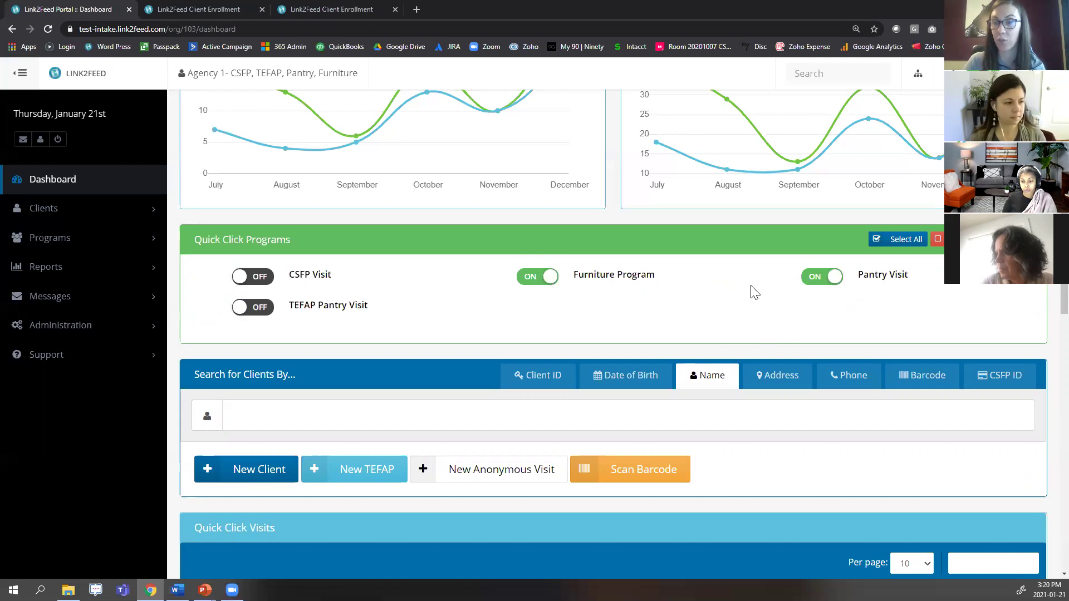
left_click(538, 277)
left_click(815, 278)
left_click(259, 308)
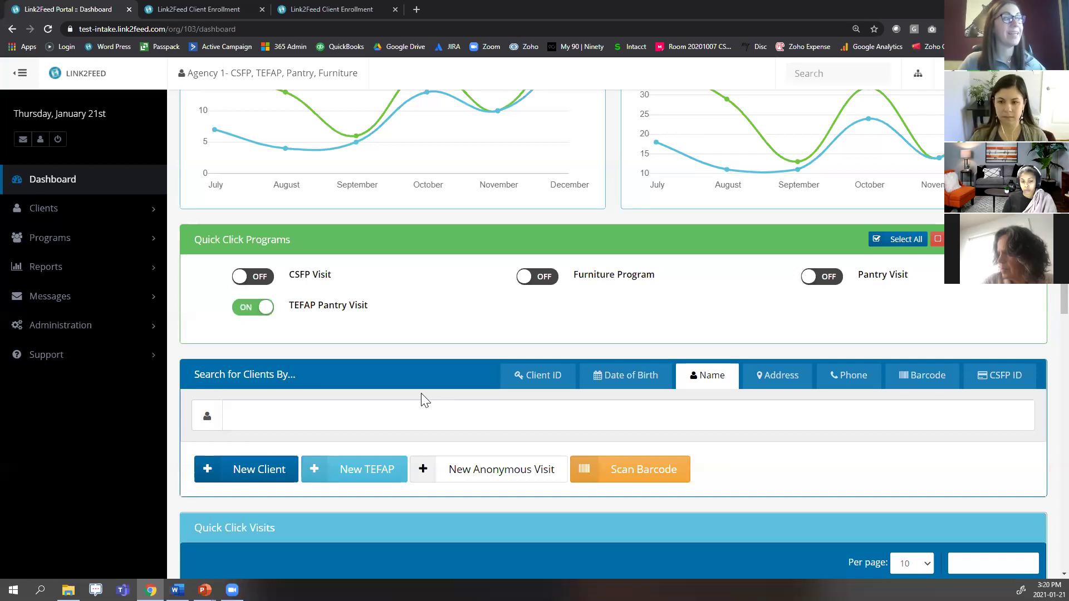
left_click(542, 420)
Search for the client by first name and pick the first matching suggestion.
type("S")
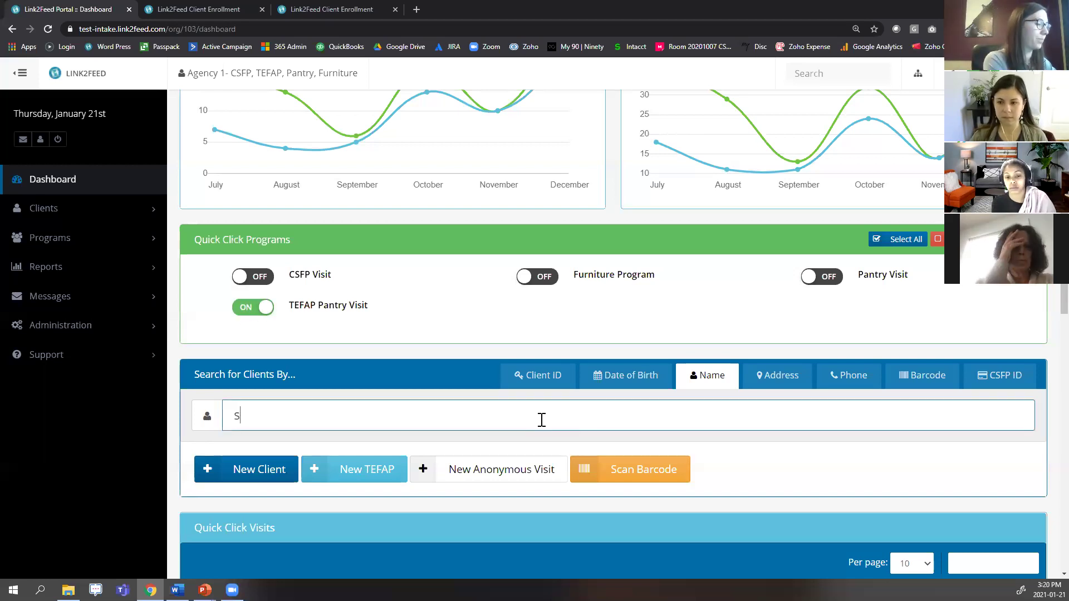
type("teve a")
key("BackSpace")
key("BackSpace")
key("BackSpace")
key("BackSpace")
key("BackSpace")
key("BackSpace")
key("BackSpace")
type("stephan")
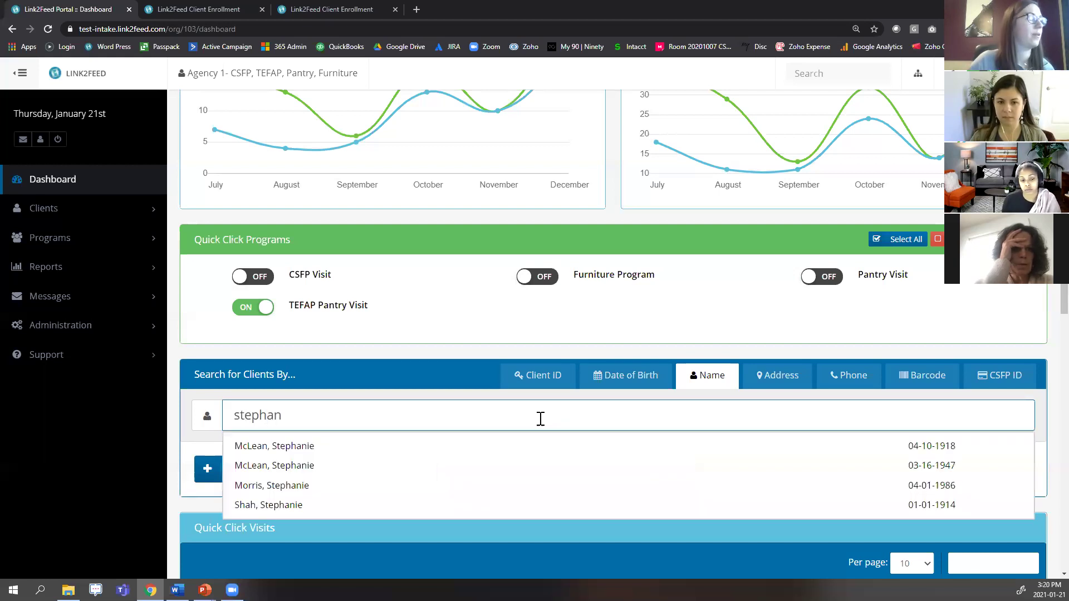
left_click(554, 449)
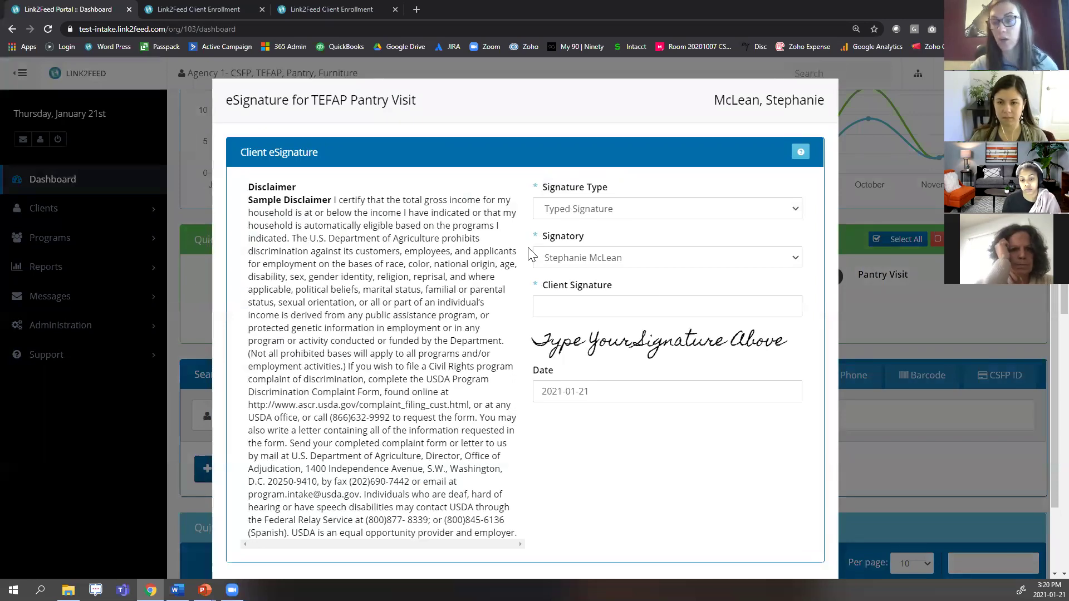
Keep Typed Signature, enter the client's signature, save, and dismiss the Recording Visits confirmation.
left_click(610, 217)
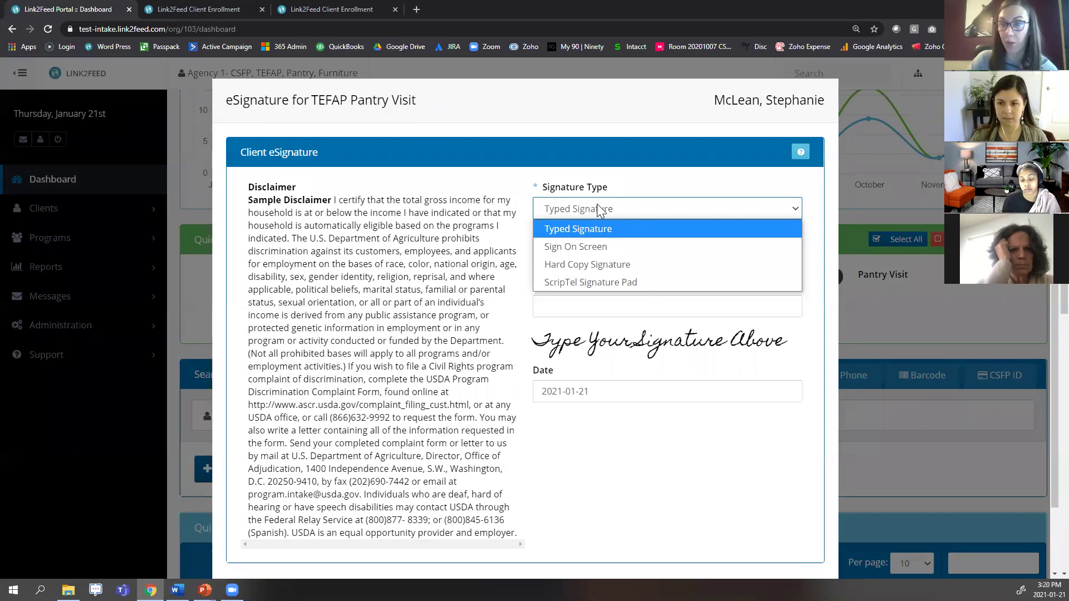
left_click(599, 204)
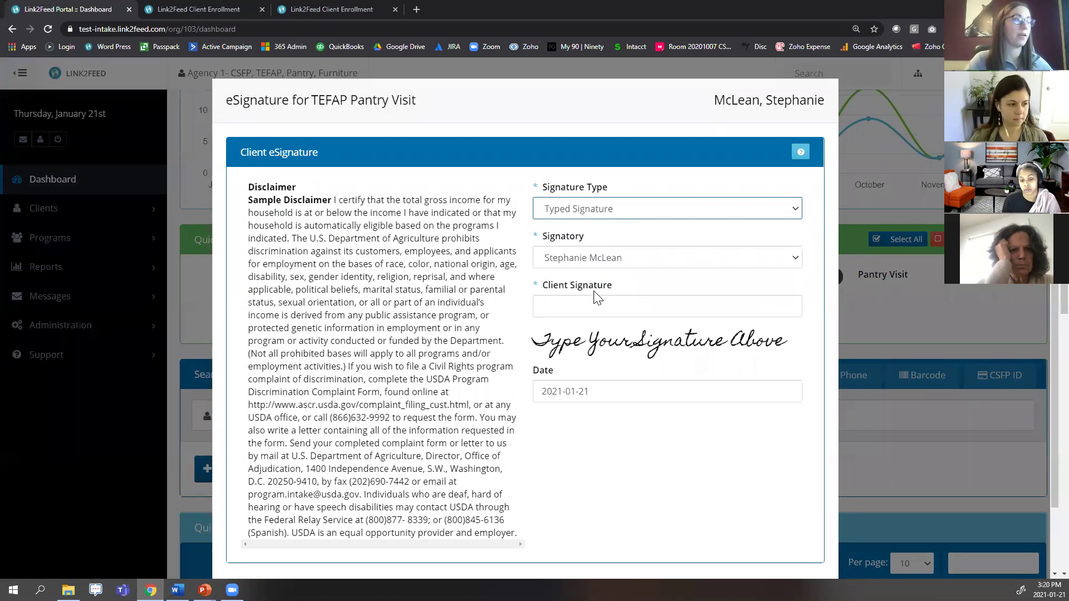
left_click(639, 310)
type("alsjkflasjflkasf")
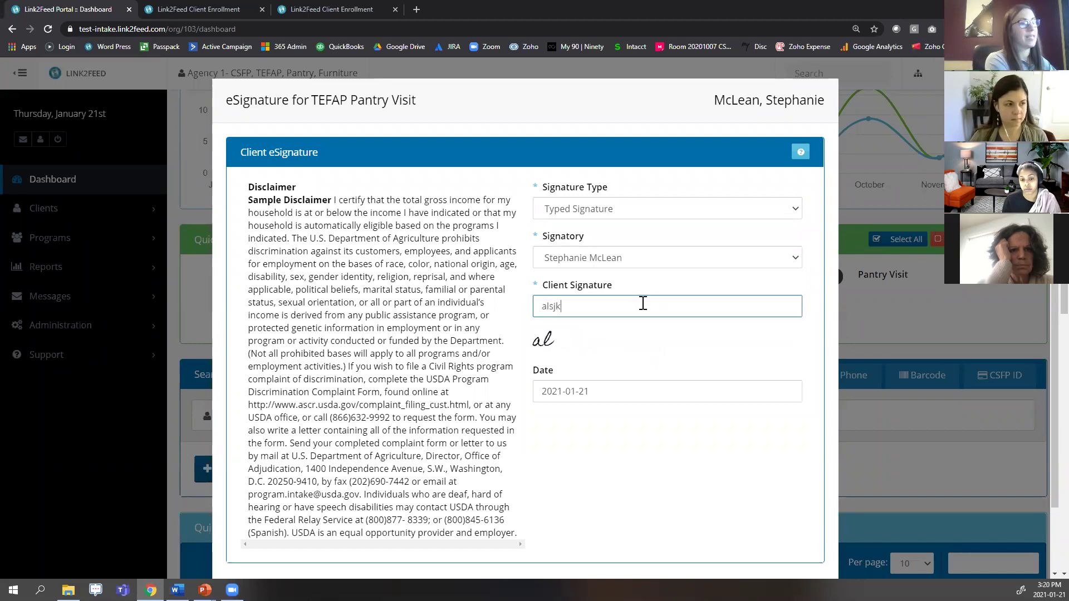
scroll(595, 318, "down", 2)
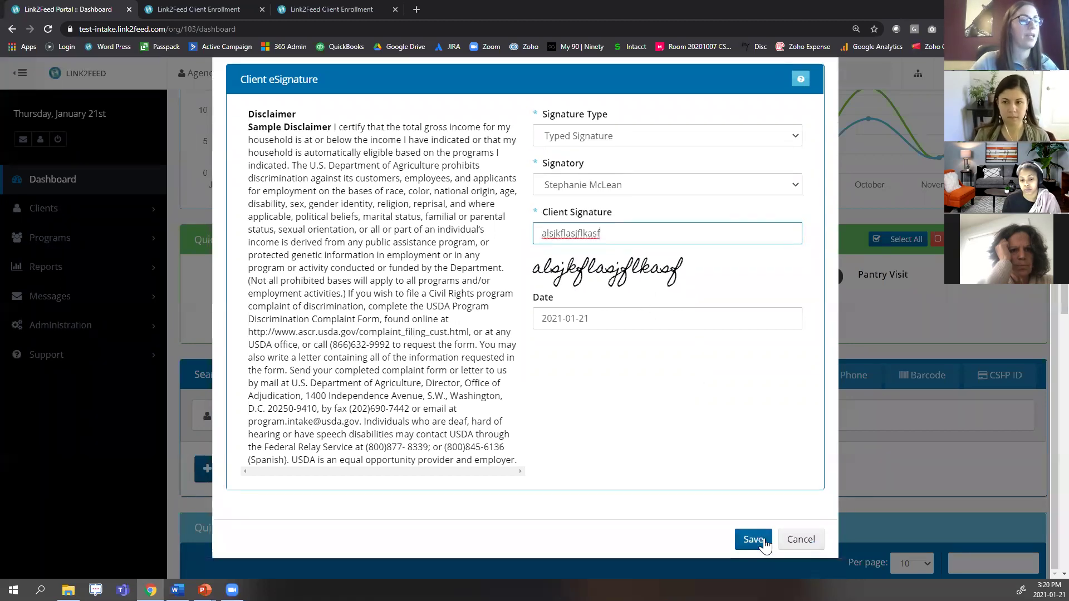
left_click(777, 549)
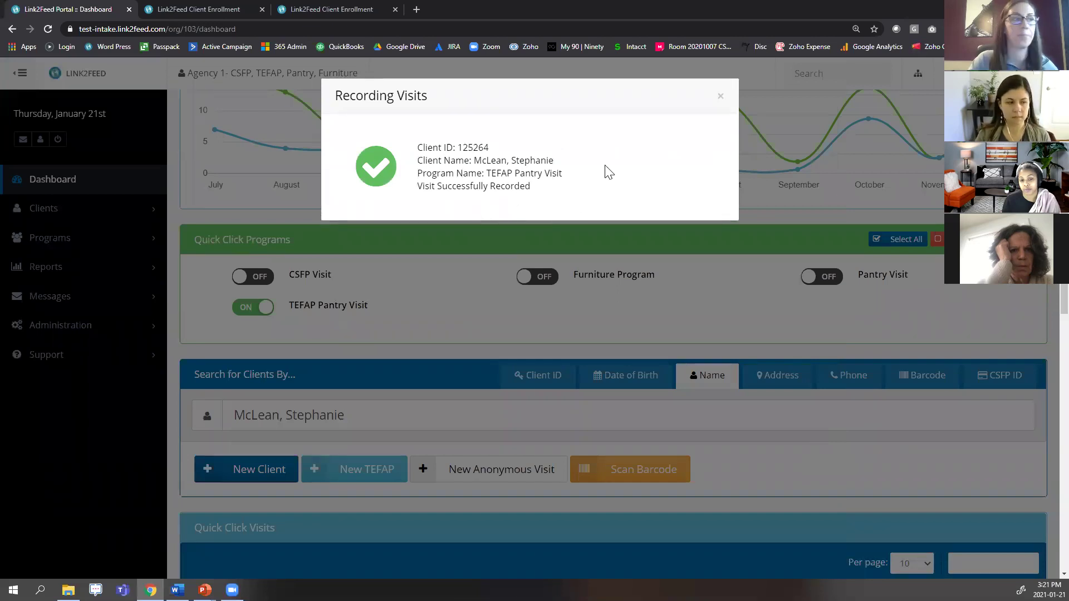
left_click(720, 97)
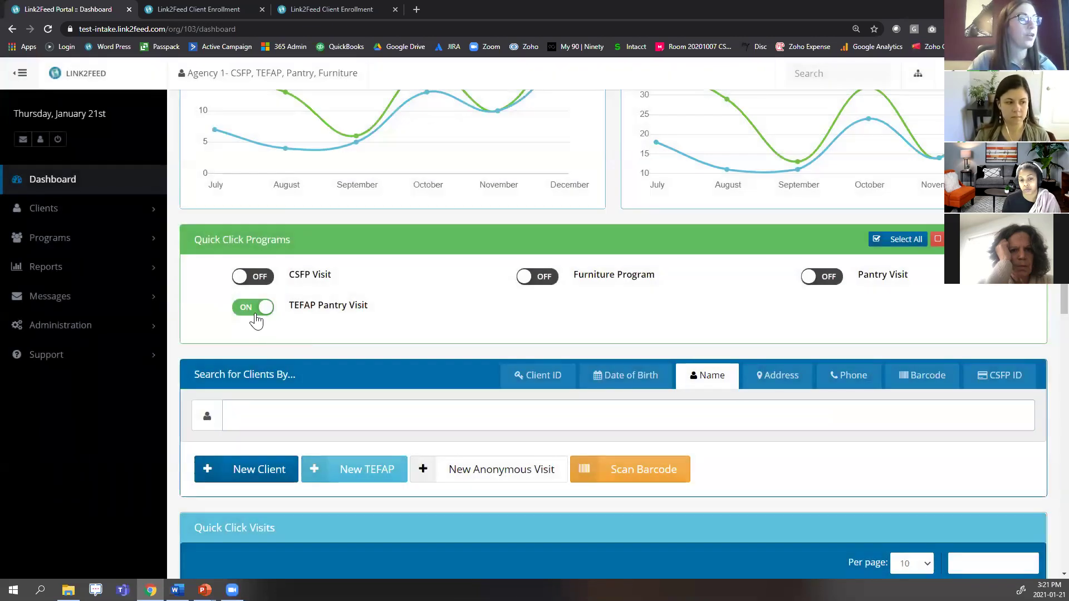
Turn Pantry Visit on, search the client by first name, and record the visit from the first match.
left_click(833, 282)
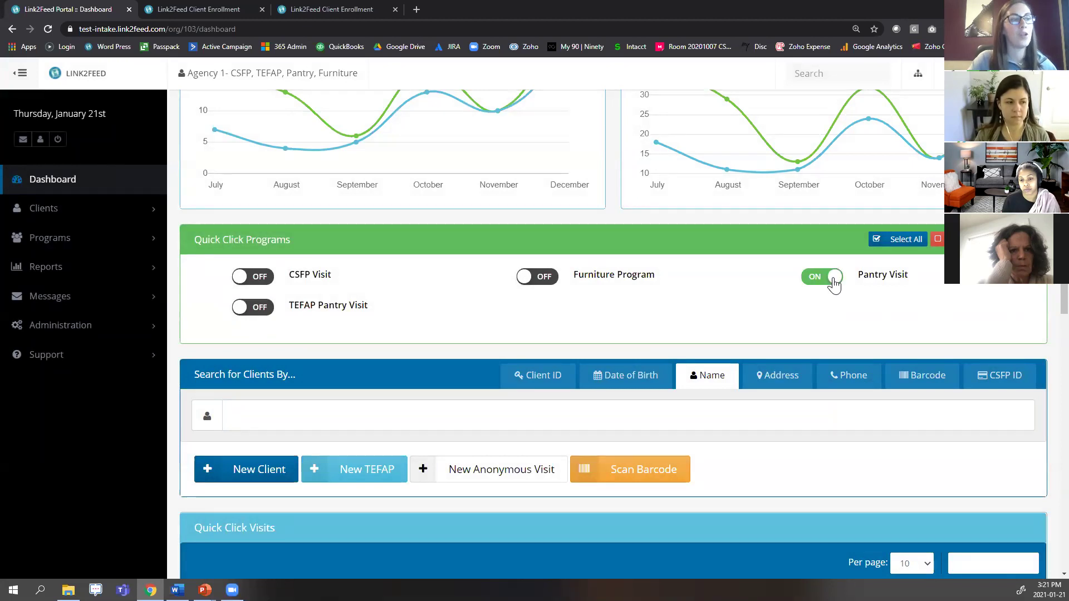
left_click(481, 408)
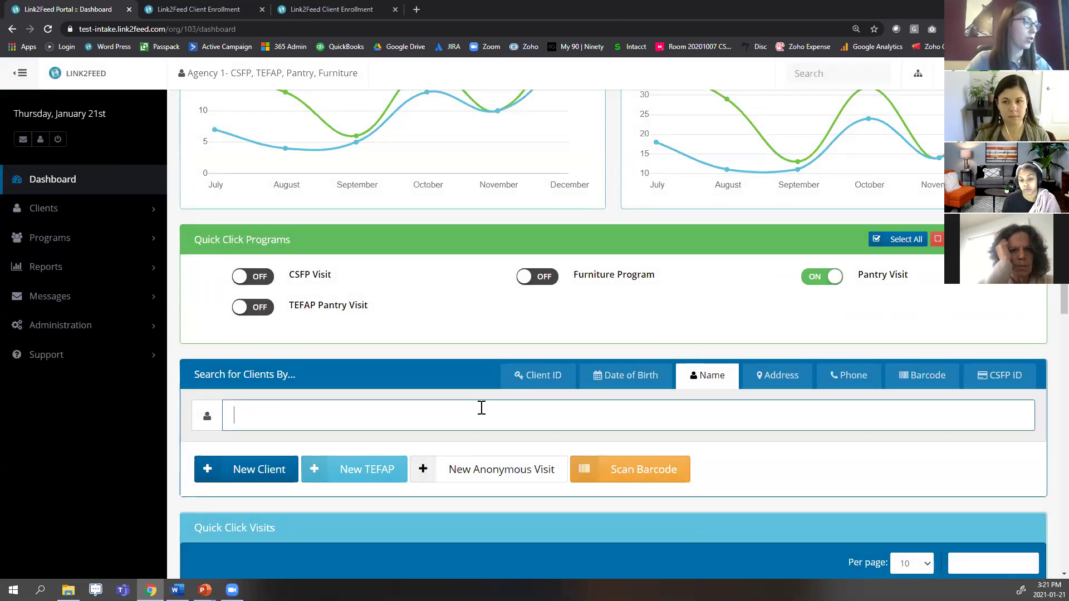
type("stephanie")
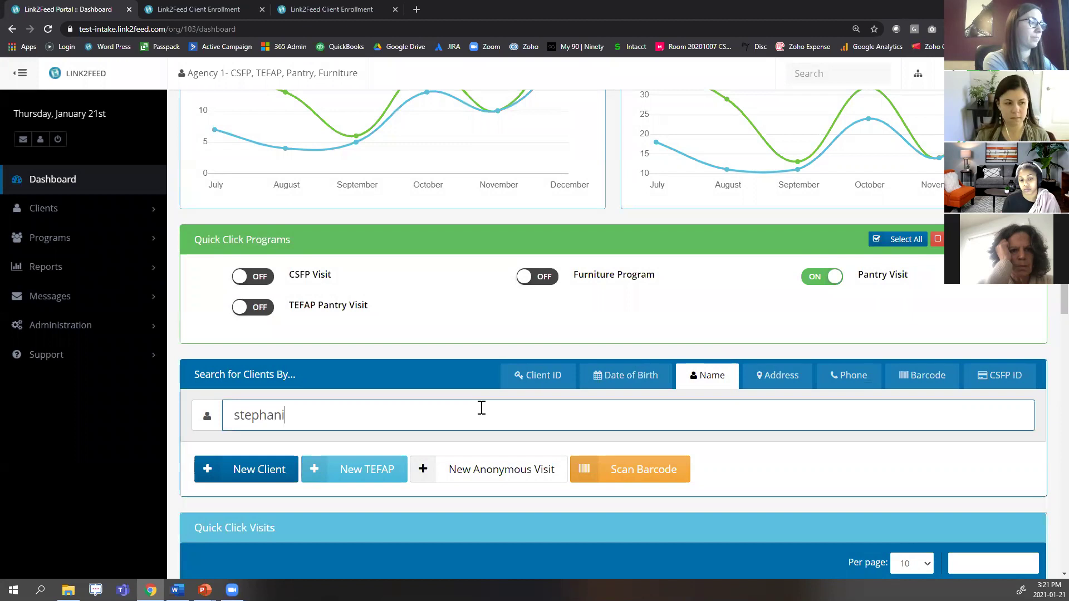
left_click(575, 443)
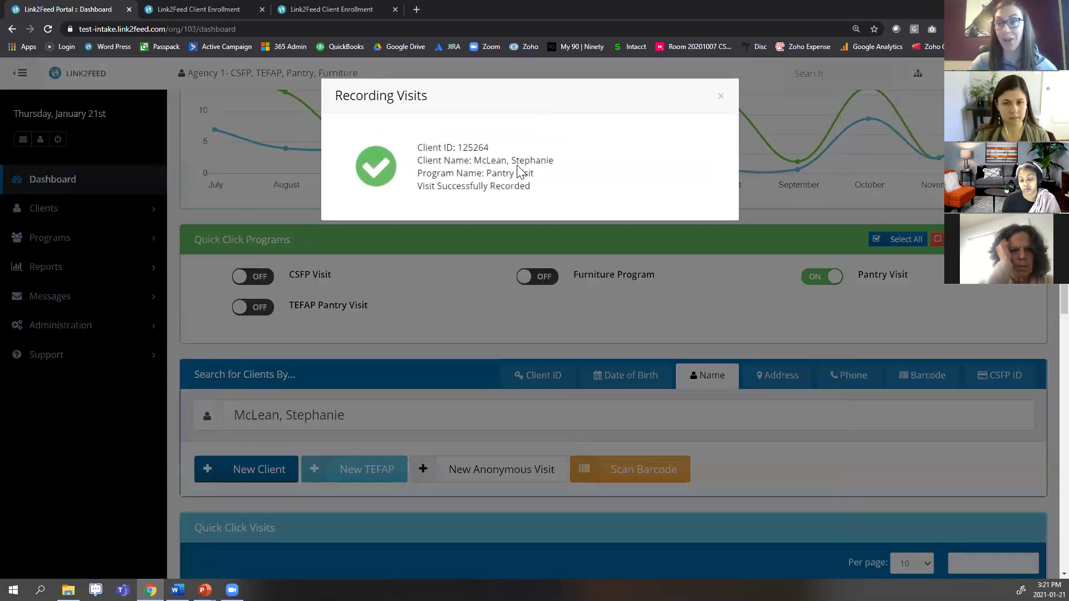
left_click(720, 98)
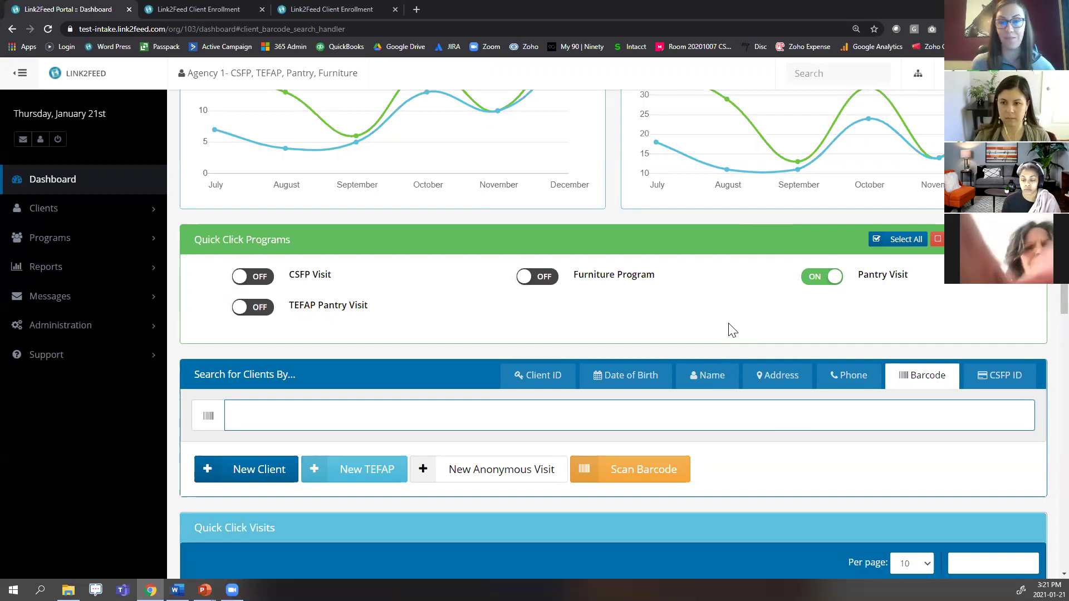
Switch Pantry Visit off and TEFAP Pantry Visit on, then search clients by a partial name.
key("alt+Tab")
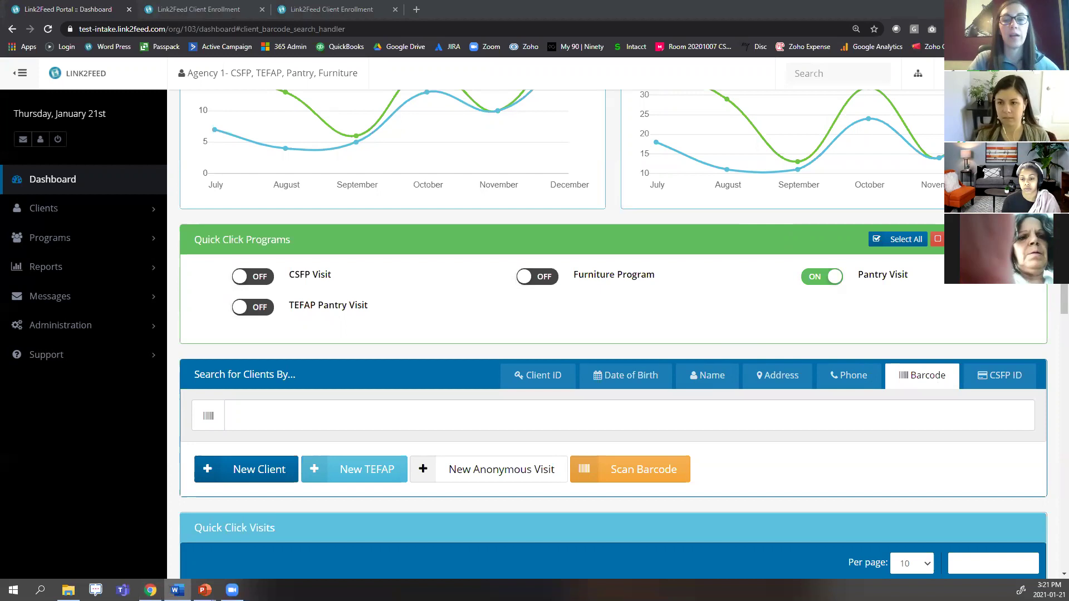
left_click(822, 277)
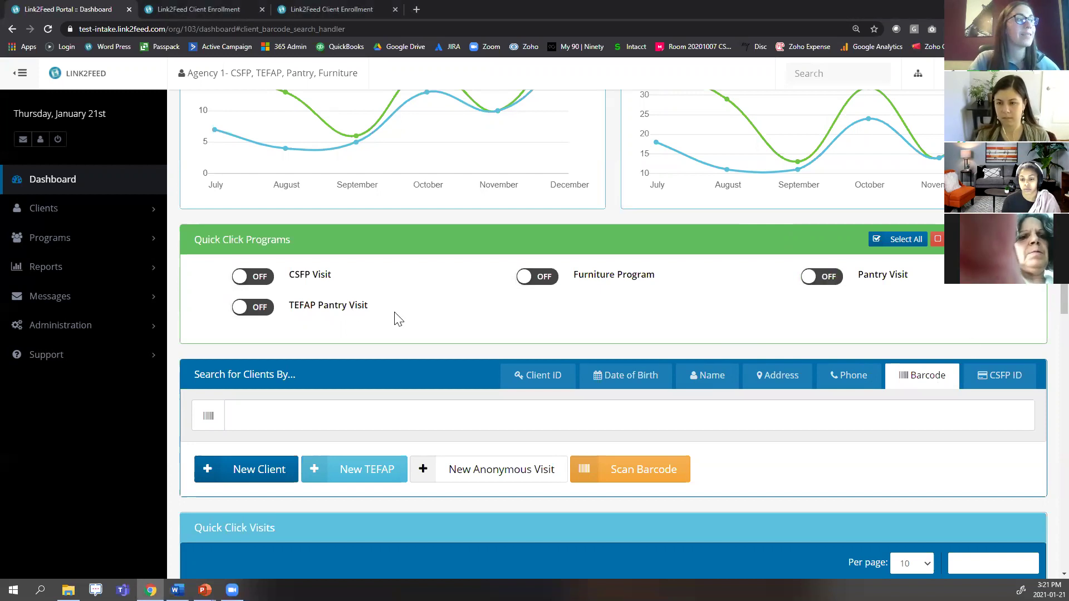
left_click(253, 307)
left_click(683, 386)
left_click(630, 420)
type("stev")
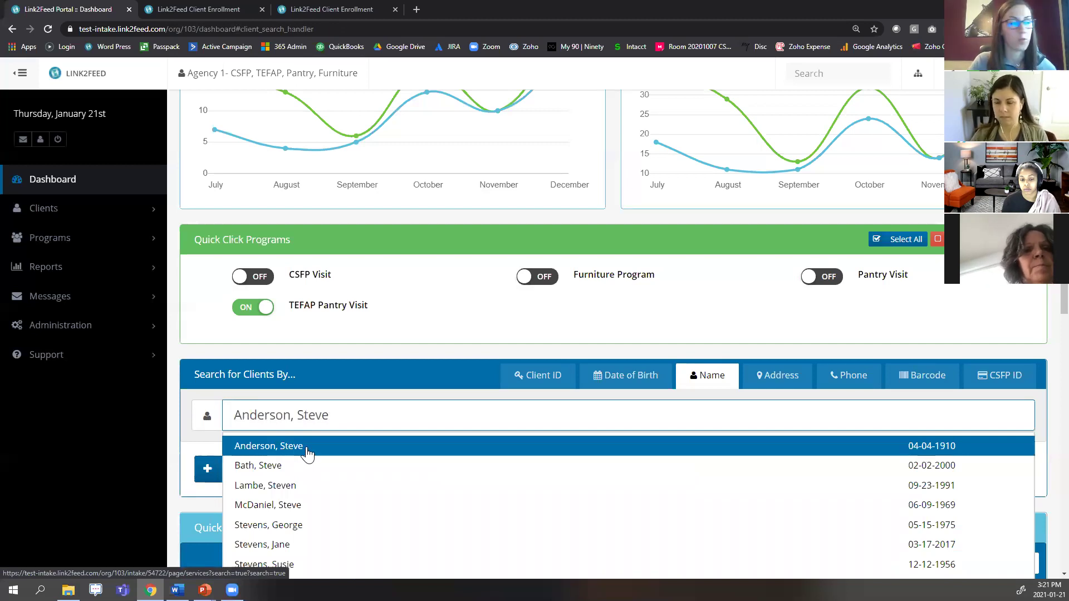
left_click(310, 455)
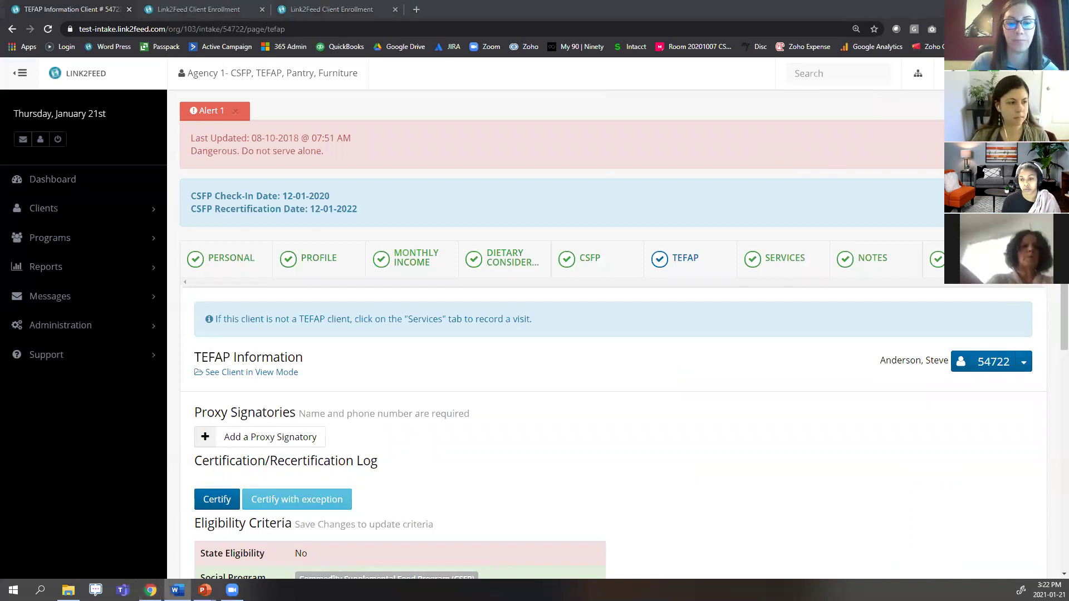
left_click(112, 181)
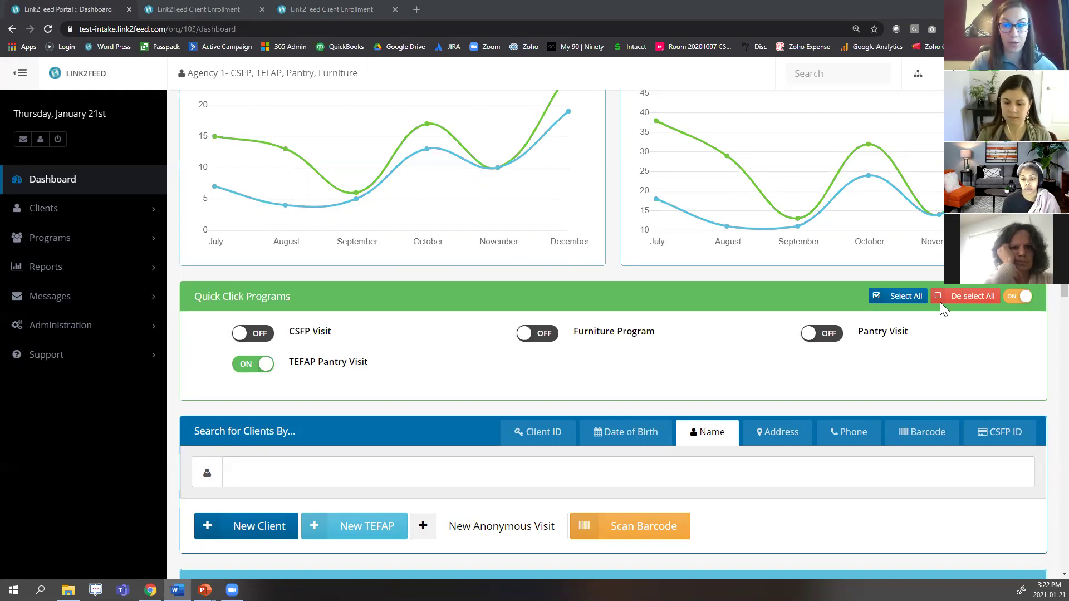
Open the user profile settings from the account menu.
left_click(997, 74)
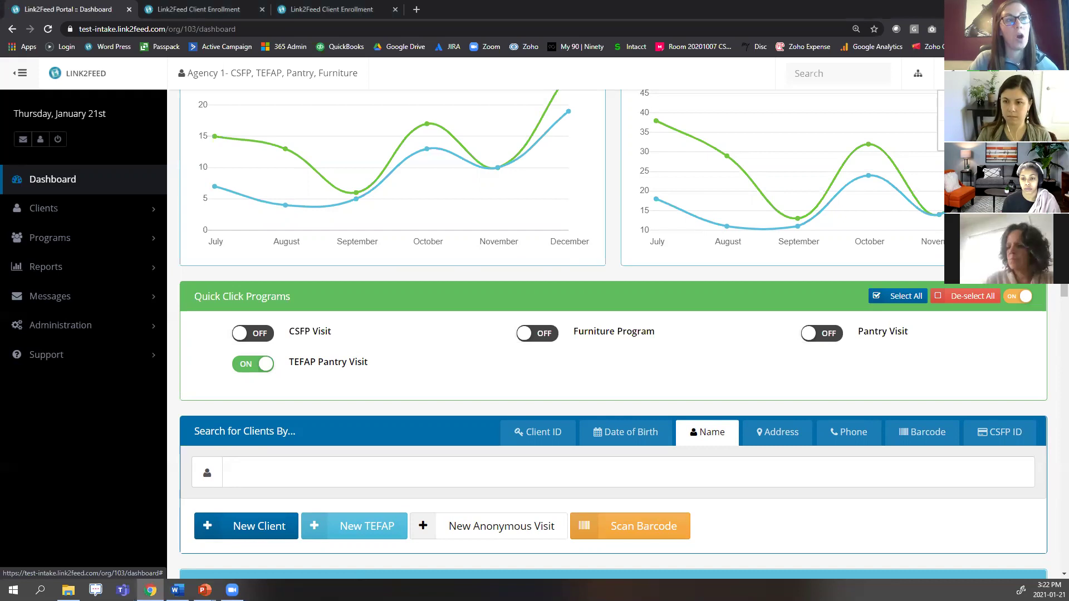
left_click(996, 103)
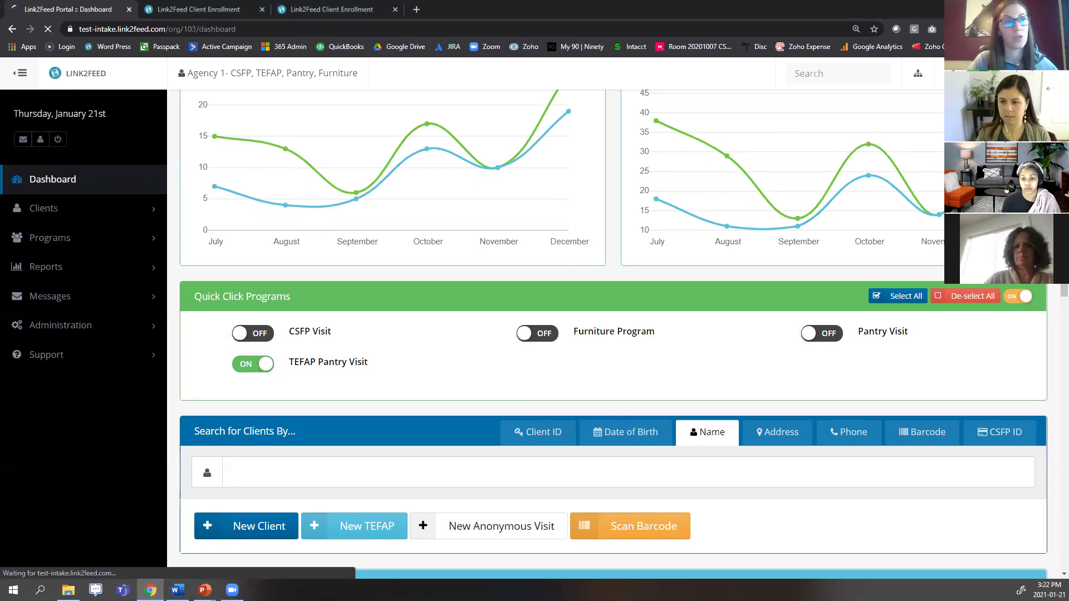
scroll(721, 284, "down", 2)
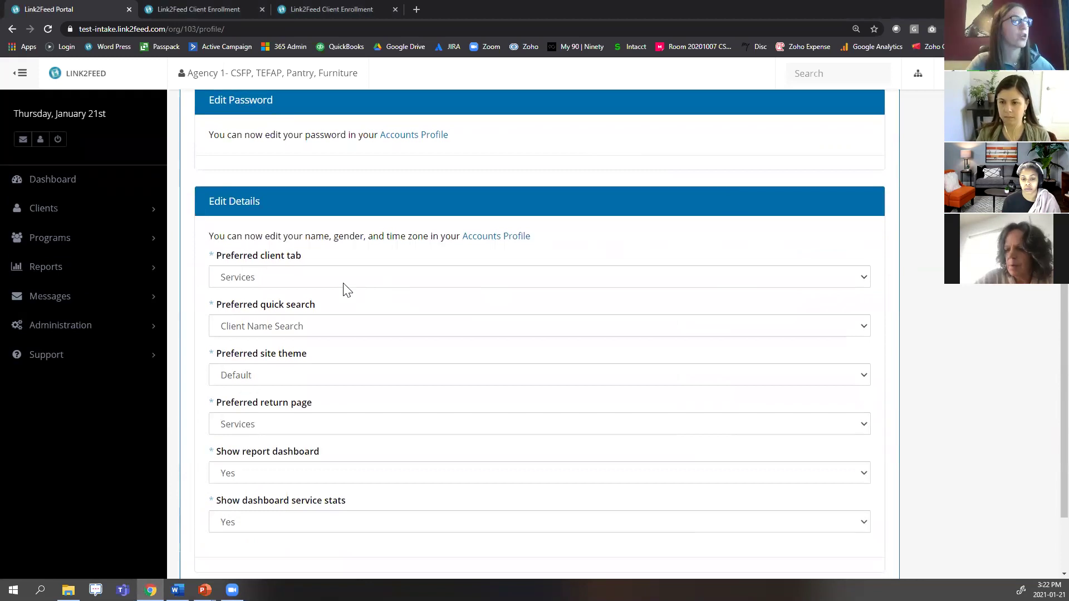
Set Preferred client tab to New Visit Page and Preferred visit page to Pantry Visit, then save.
left_click_drag(213, 256, 310, 265)
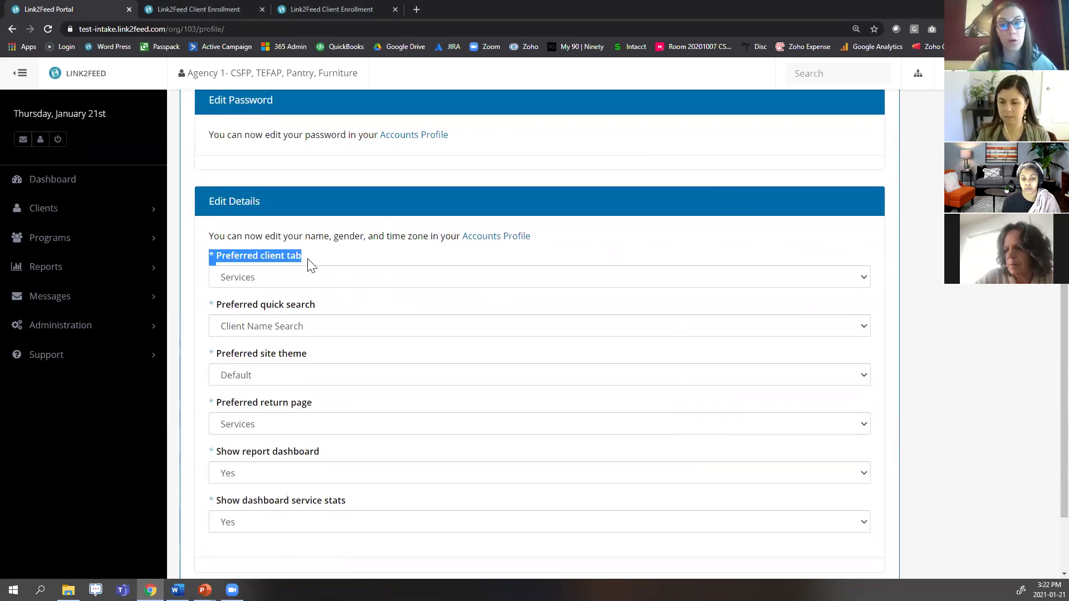
left_click(307, 265)
left_click(303, 282)
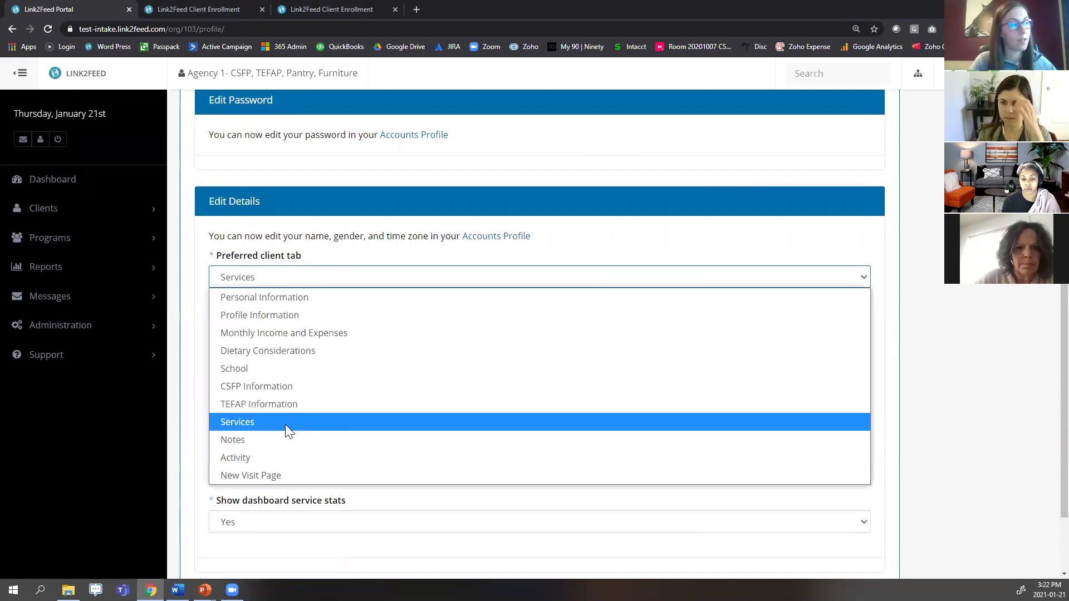
left_click(314, 474)
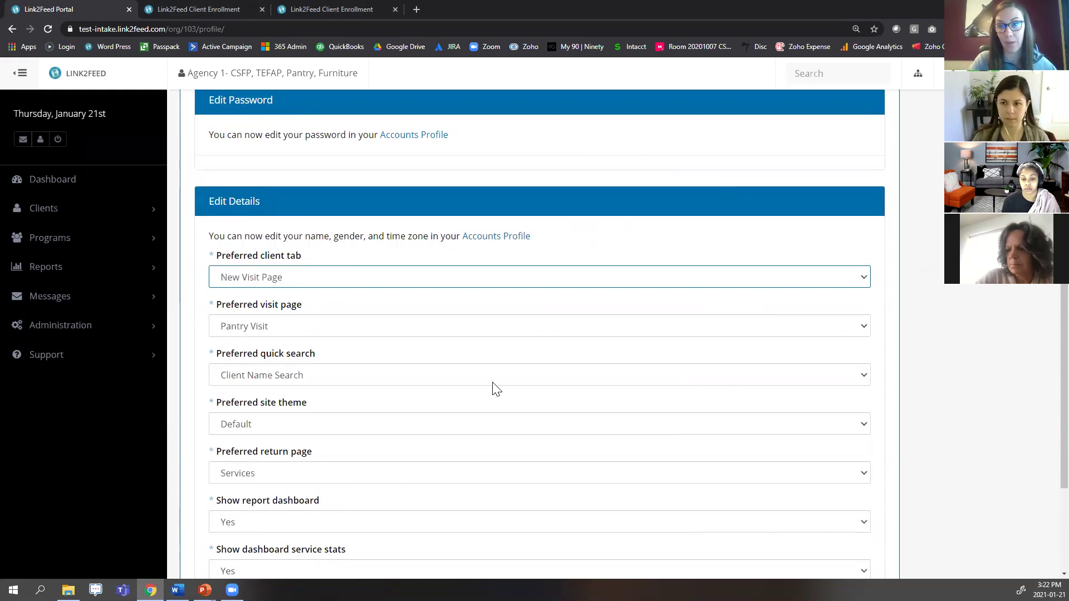
left_click(266, 326)
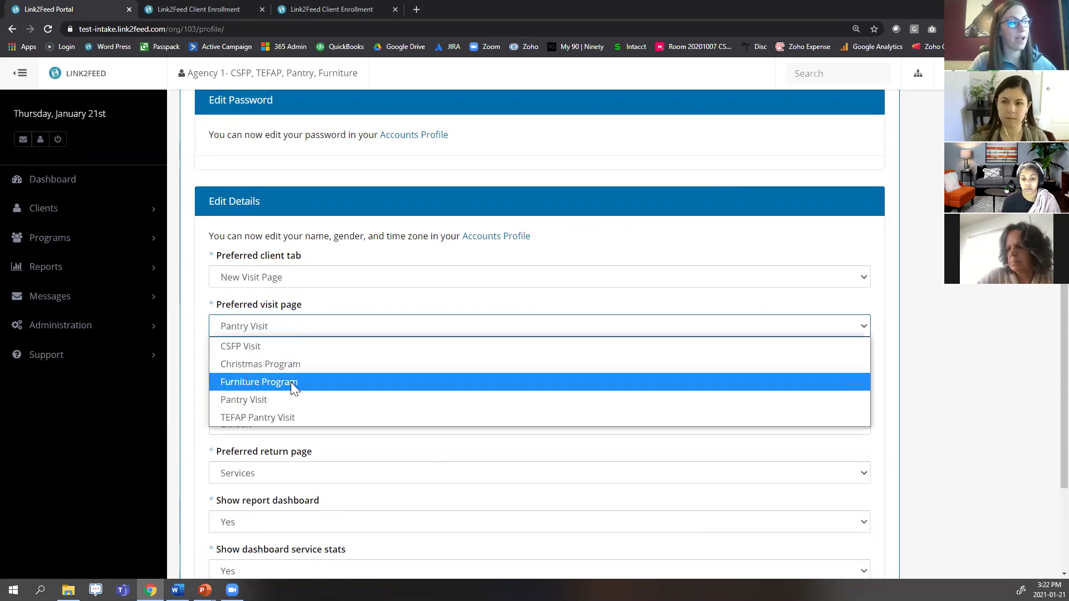
left_click(292, 398)
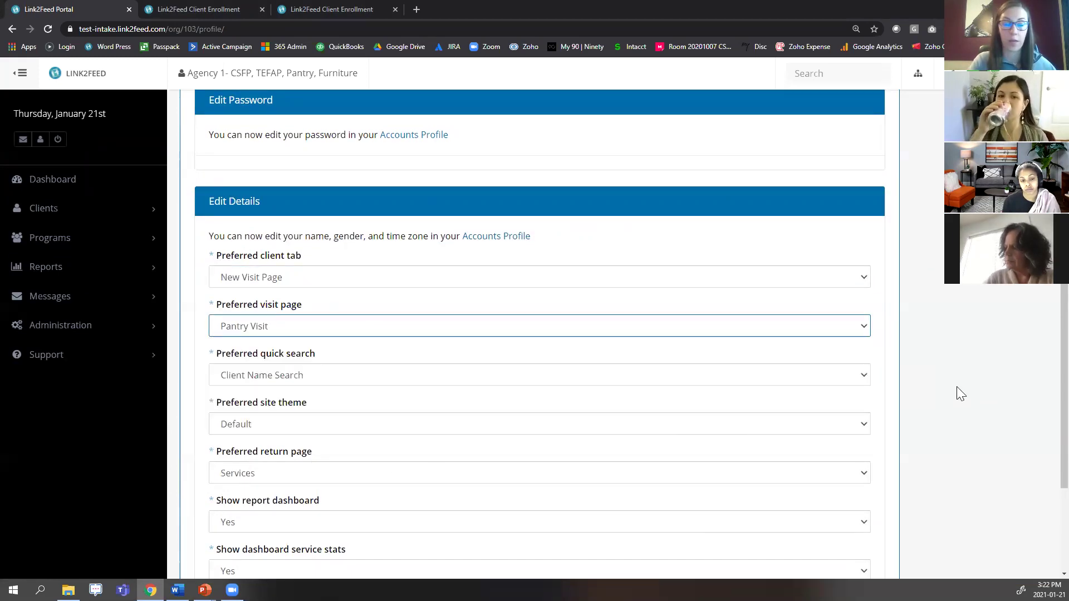
scroll(957, 387, "down", 3)
left_click(873, 528)
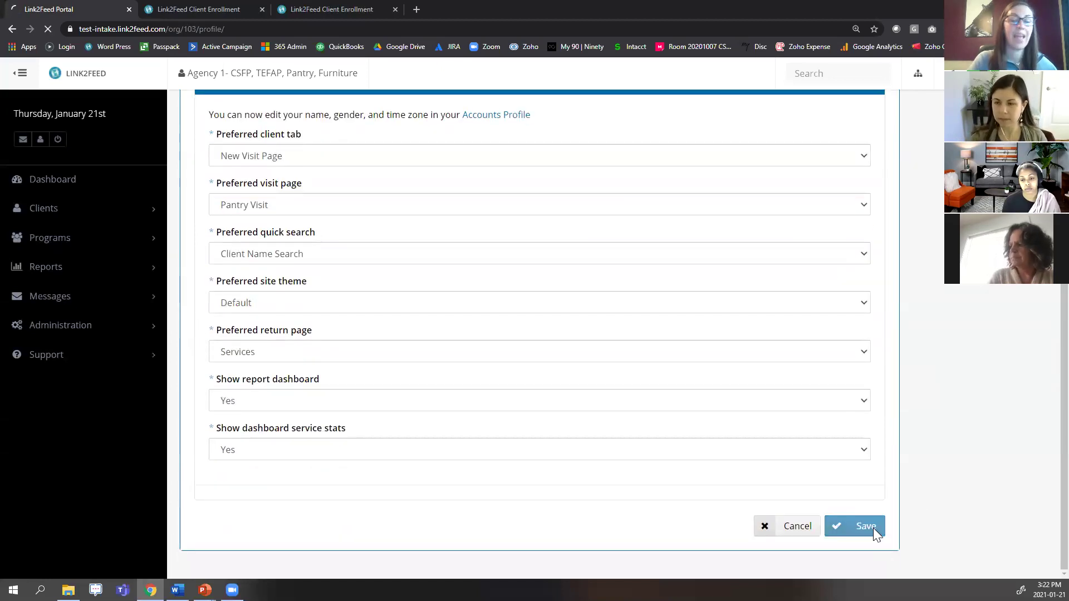
Search the client by name, open a new Pantry Visit form, and scroll down to the notes section.
scroll(762, 337, "down", 3)
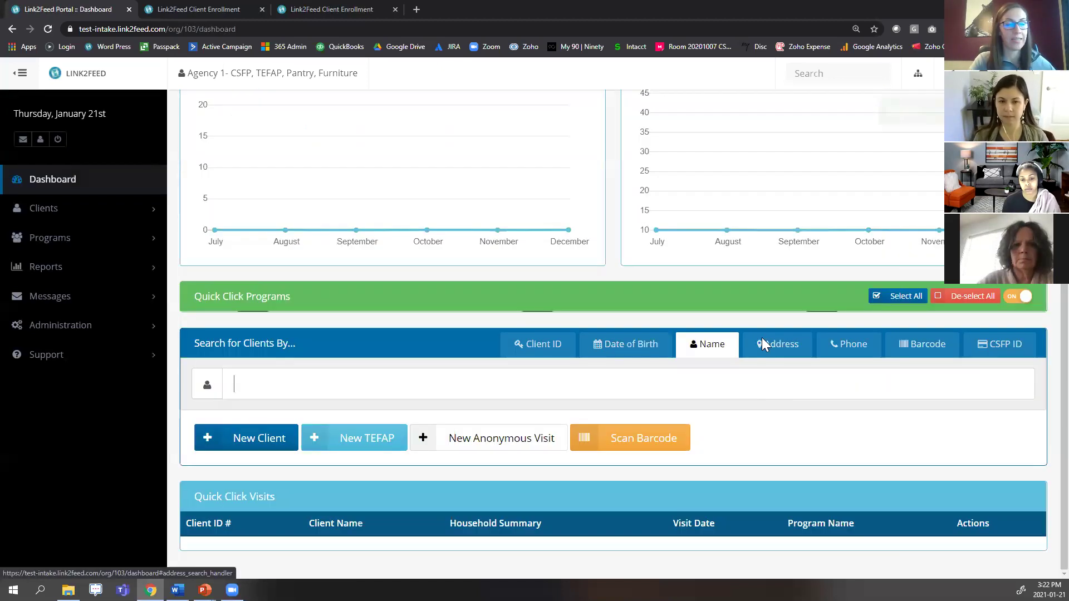
scroll(694, 305, "down", 3)
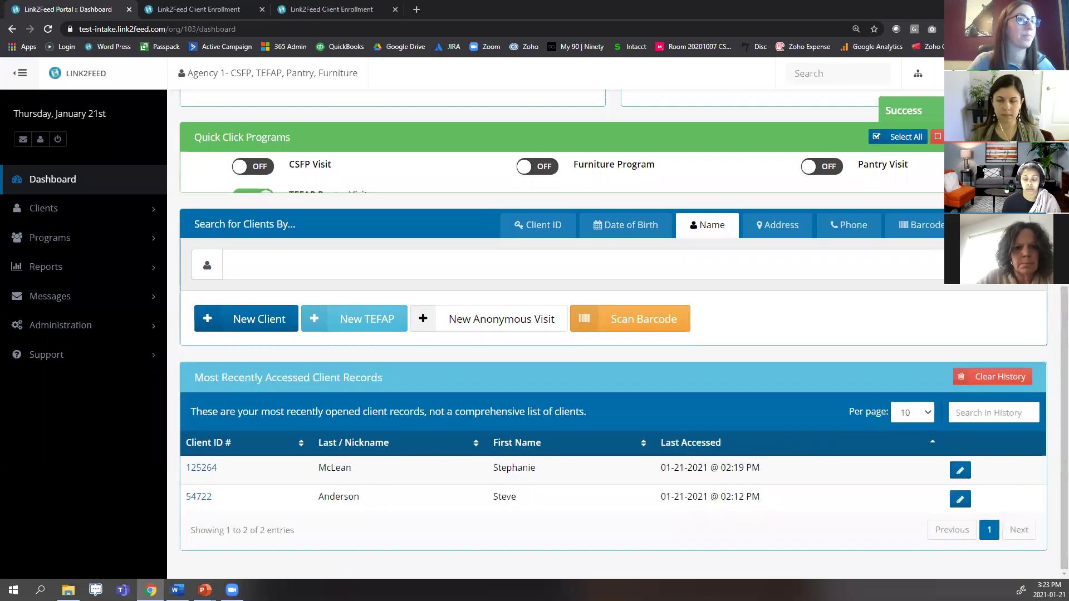
left_click(389, 265)
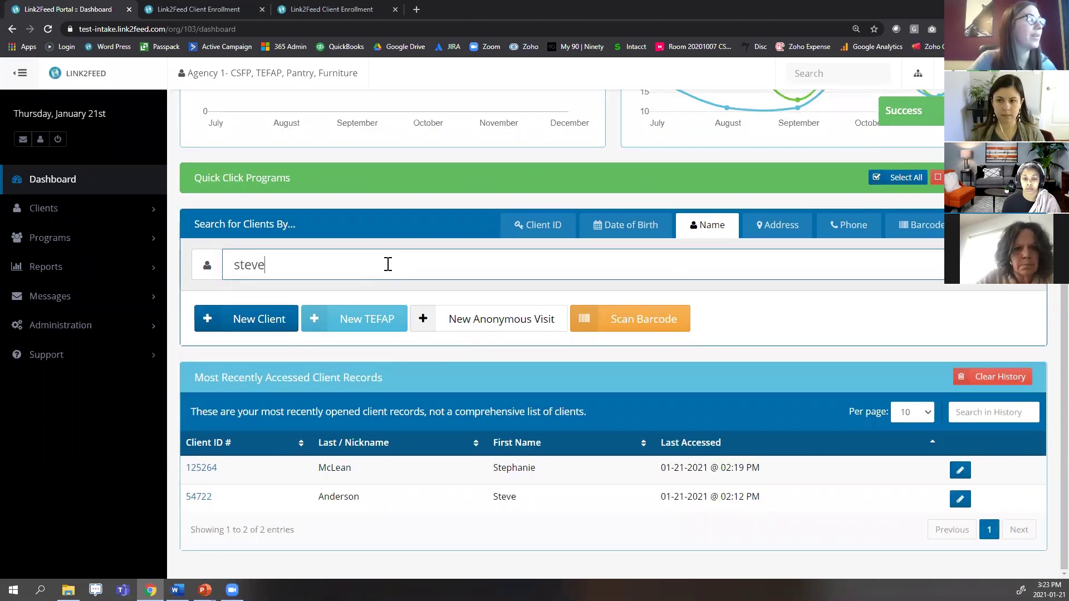
left_click(351, 295)
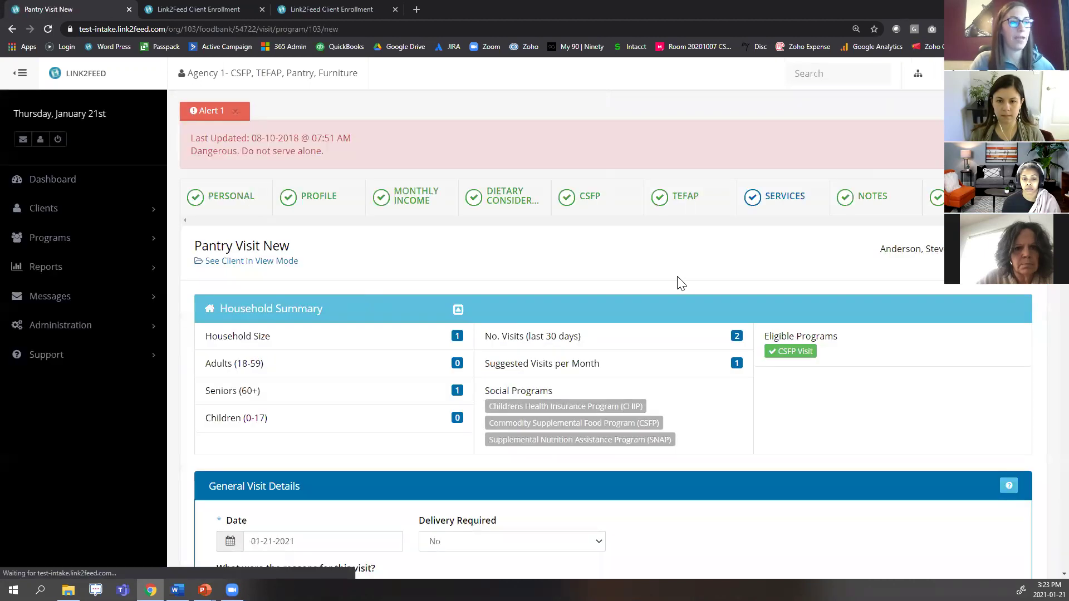
scroll(733, 301, "down", 2)
scroll(733, 301, "down", 10)
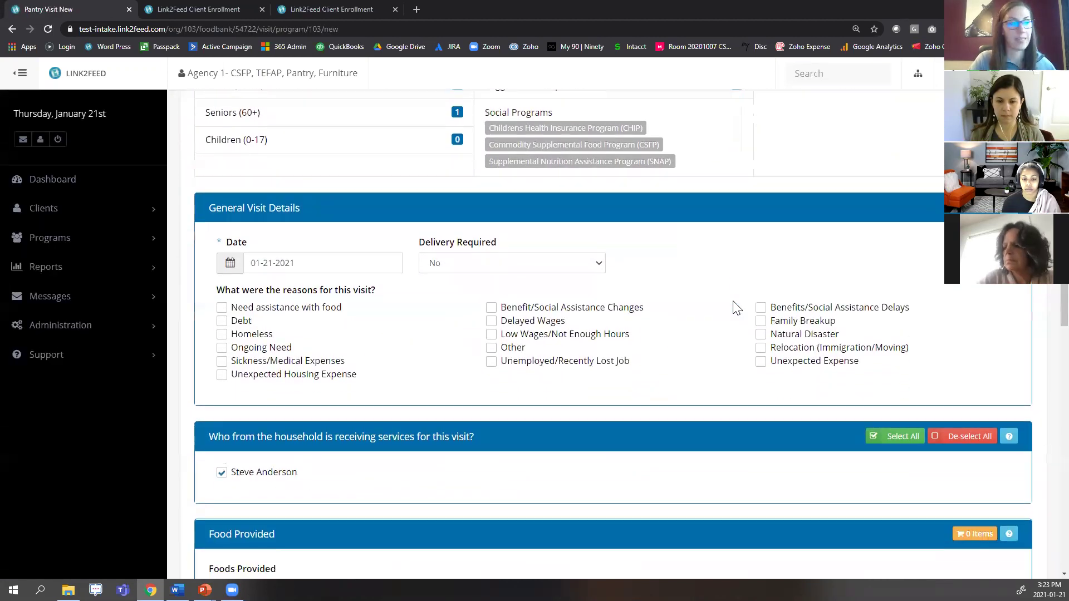
scroll(733, 307, "down", 3)
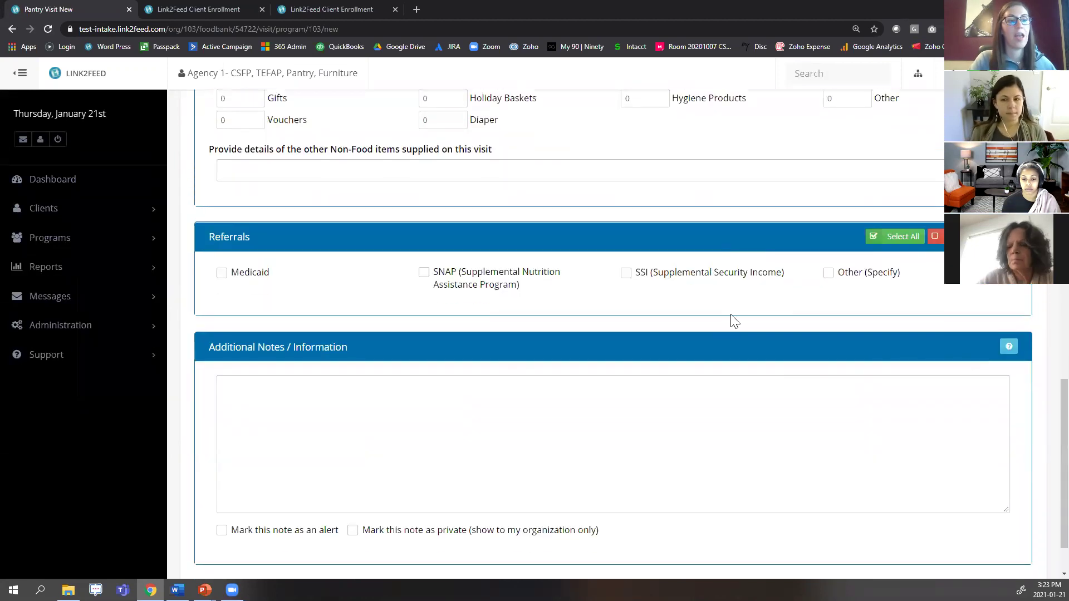
left_click(96, 181)
Choose Leave to abandon the unsaved visit form and switch back to the other window.
left_click(592, 91)
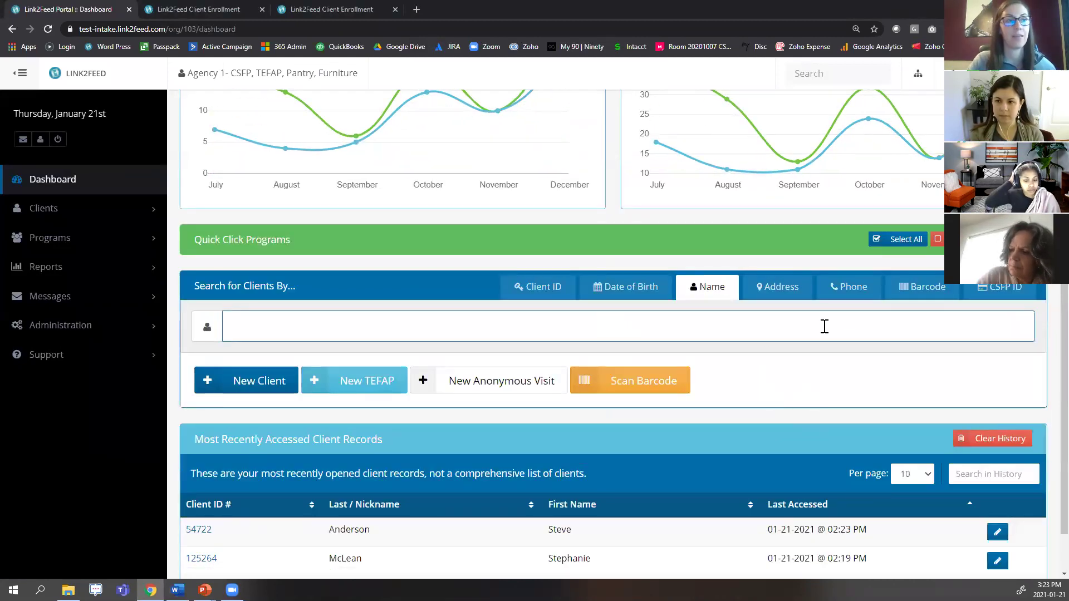
key("alt+Tab")
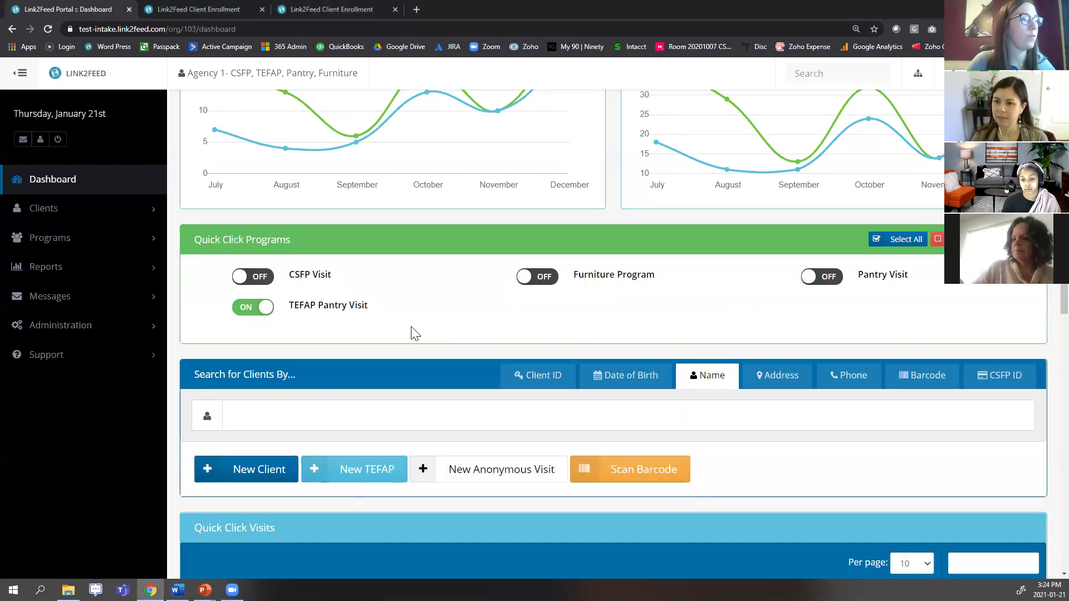
Search the client by name to open their TEFAP Information page, review Eligibility Criteria, and expand Administration.
left_click(341, 406)
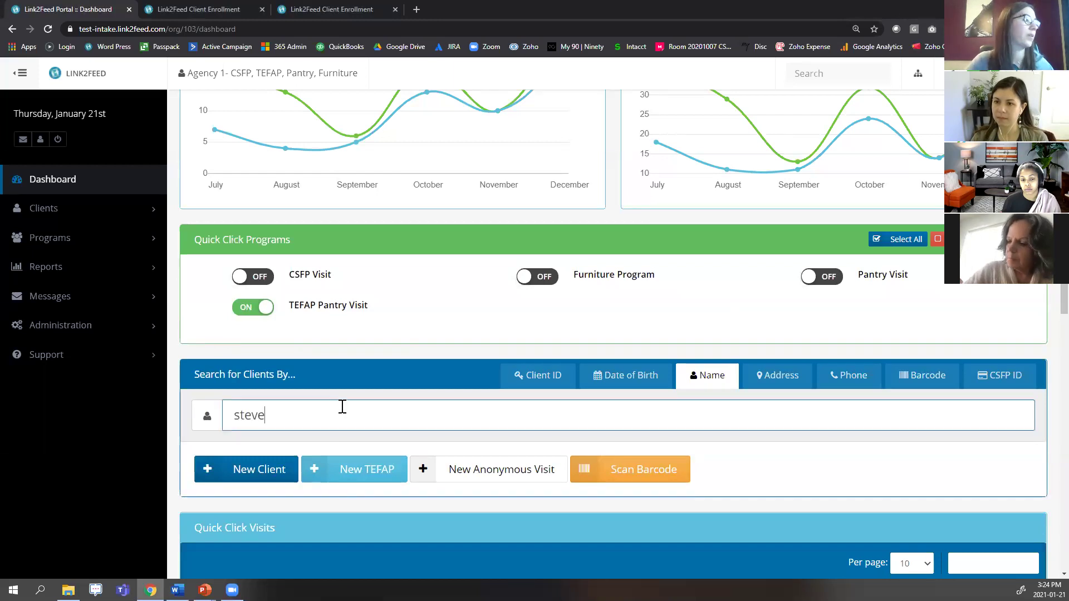
left_click(325, 449)
left_click(325, 453)
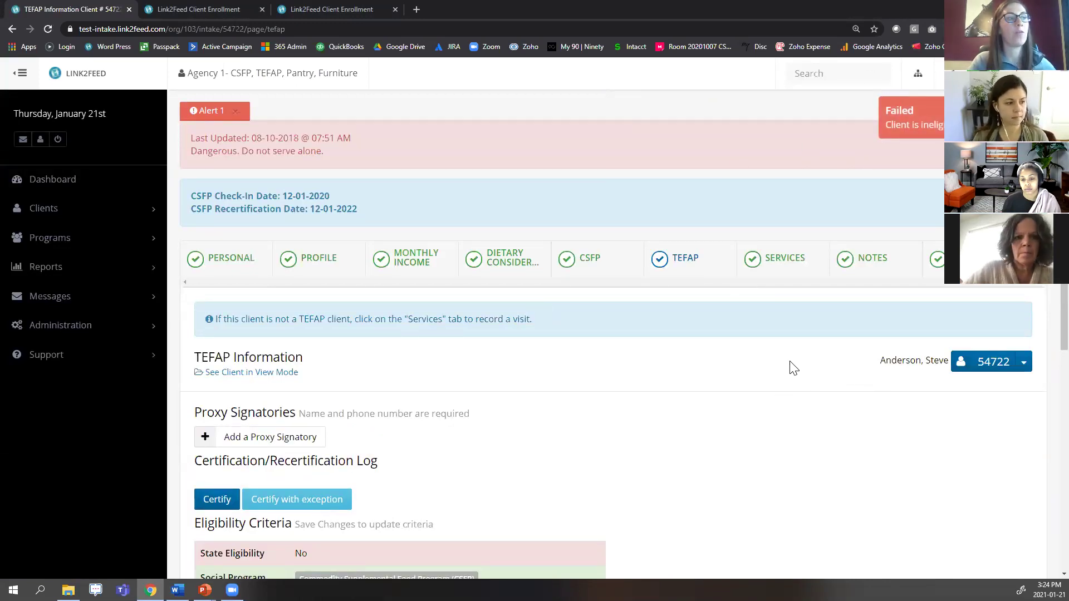
scroll(707, 313, "down", 2)
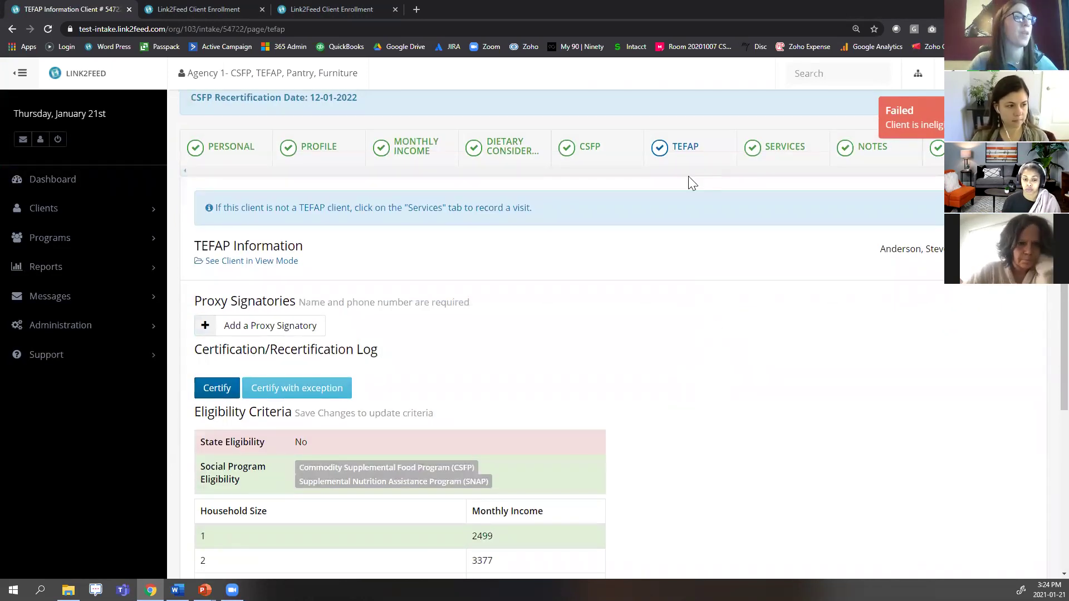
scroll(779, 340, "up", 1)
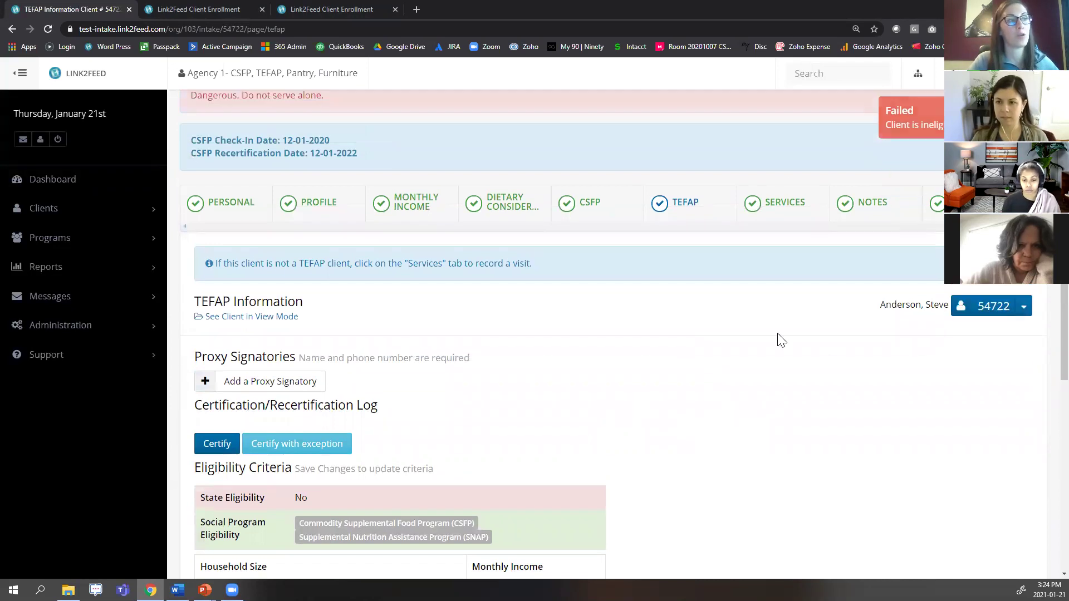
scroll(378, 415, "down", 2)
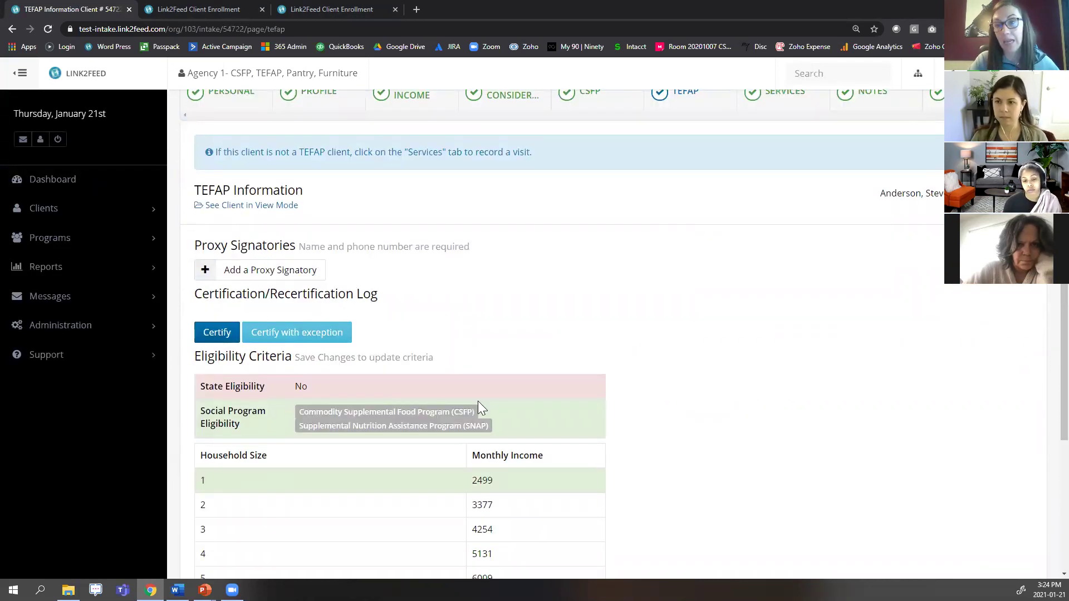
scroll(644, 337, "up", 2)
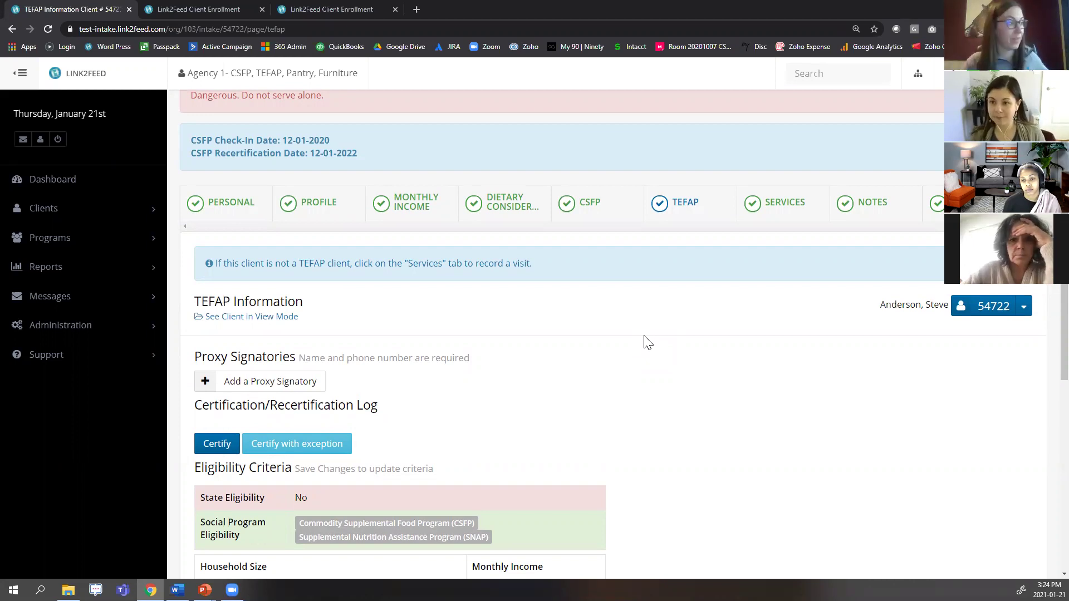
left_click(126, 328)
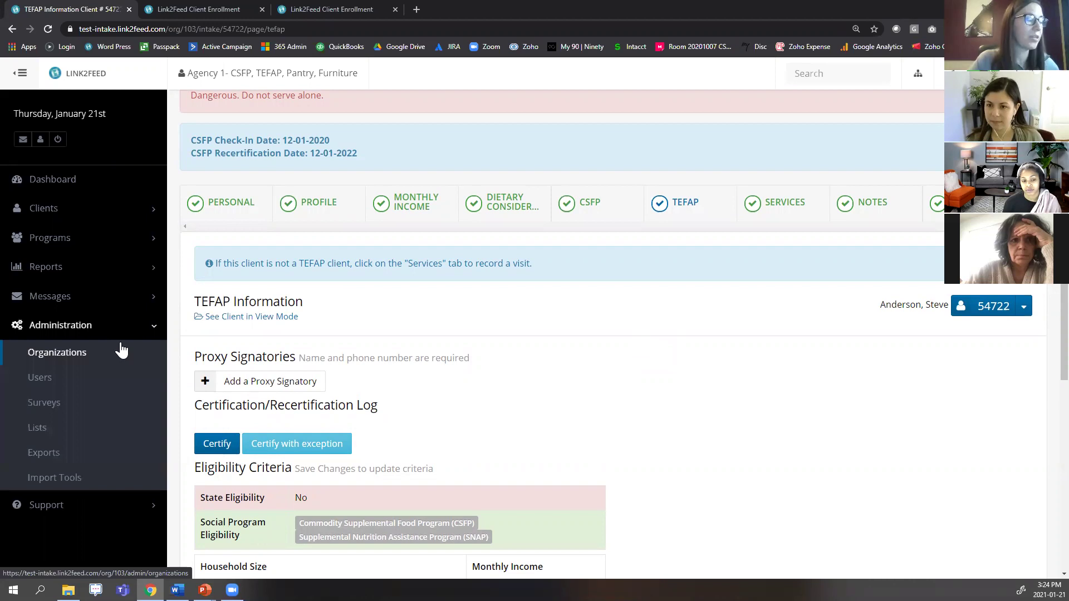
Open Agency 1's Intake Organization Profile from the Organizations list.
left_click(122, 349)
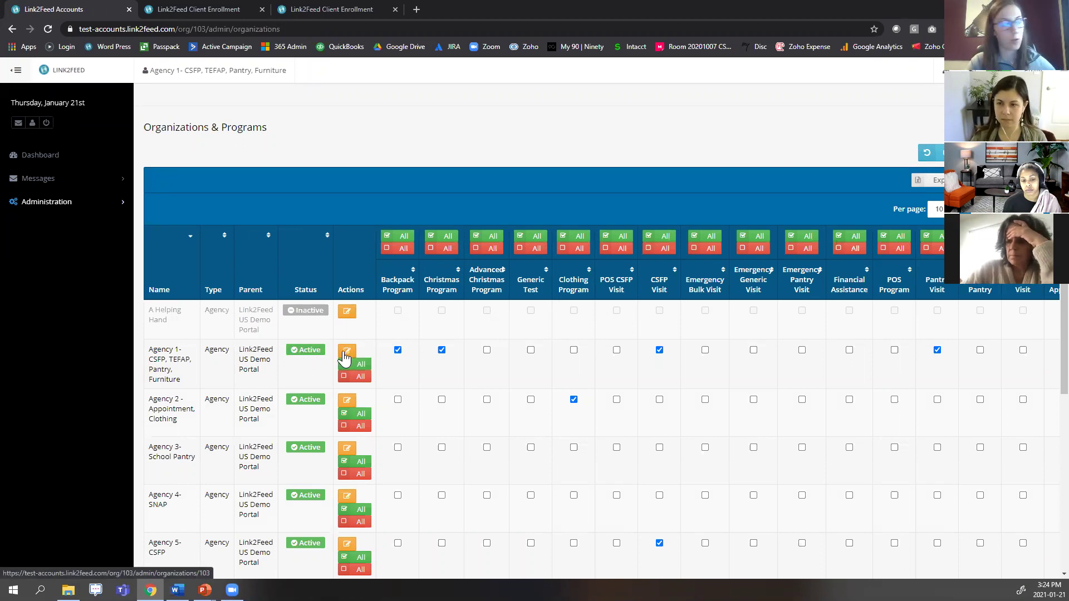
left_click(344, 357)
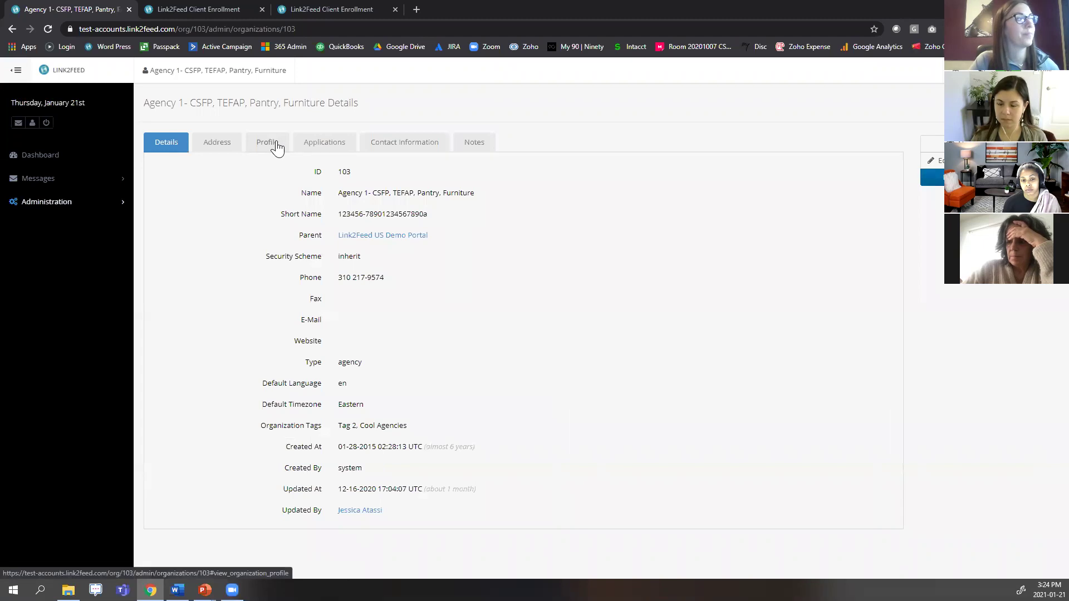
left_click(276, 148)
left_click(223, 195)
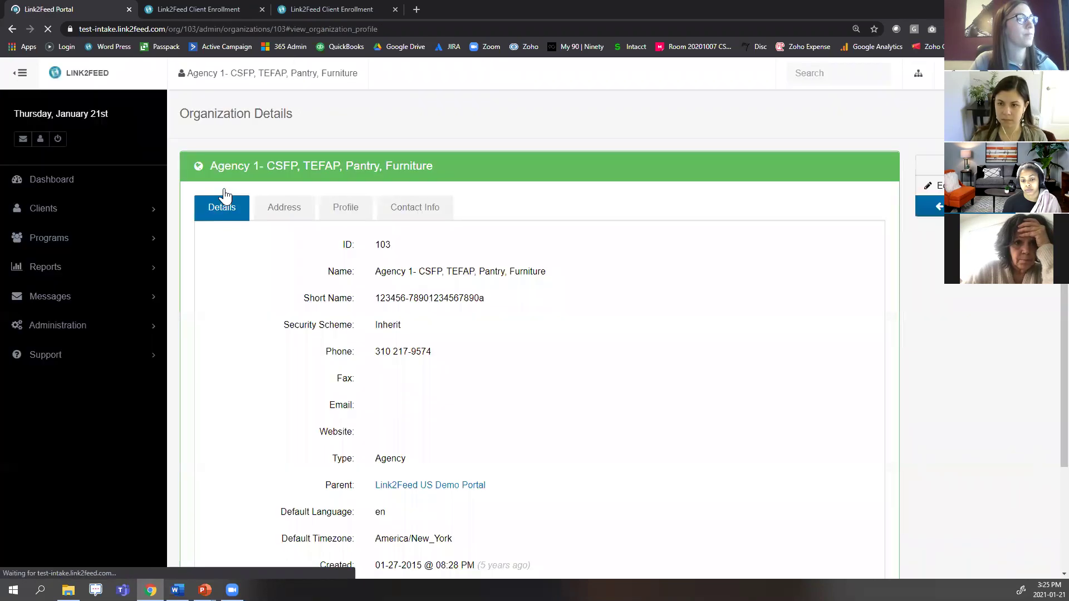
Edit the organization settings and scroll down to show Quick Click Permitted enabled.
left_click(933, 191)
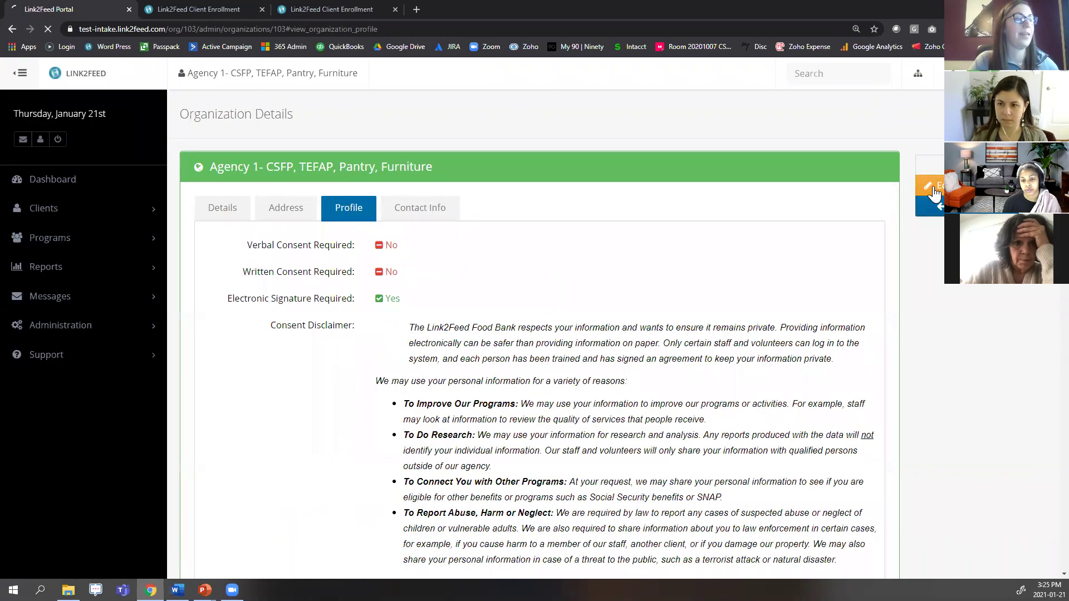
scroll(871, 383, "down", 6)
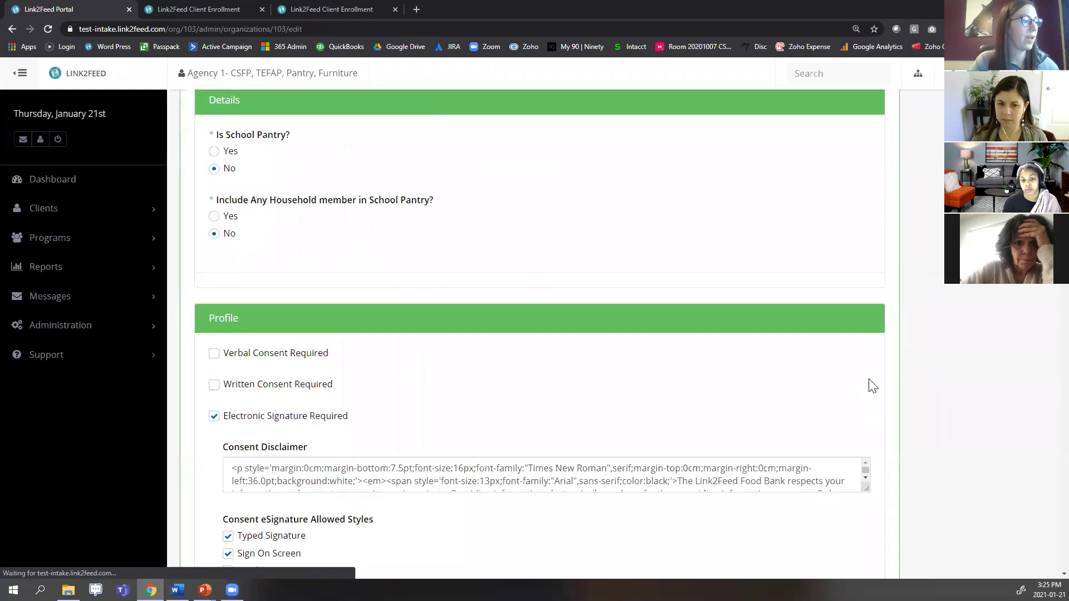
scroll(873, 385, "down", 12)
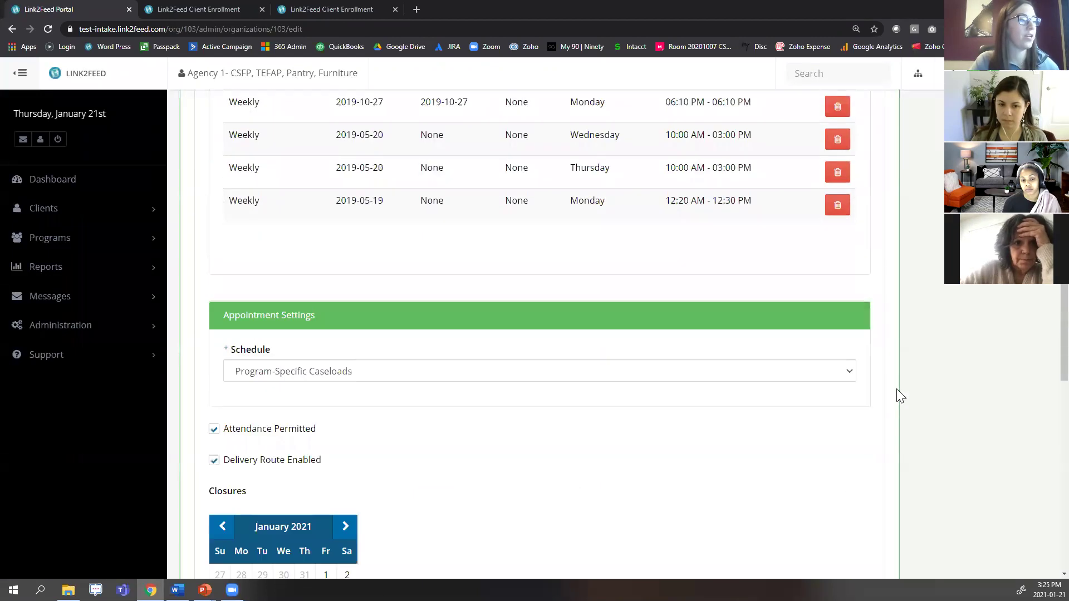
scroll(899, 389, "down", 4)
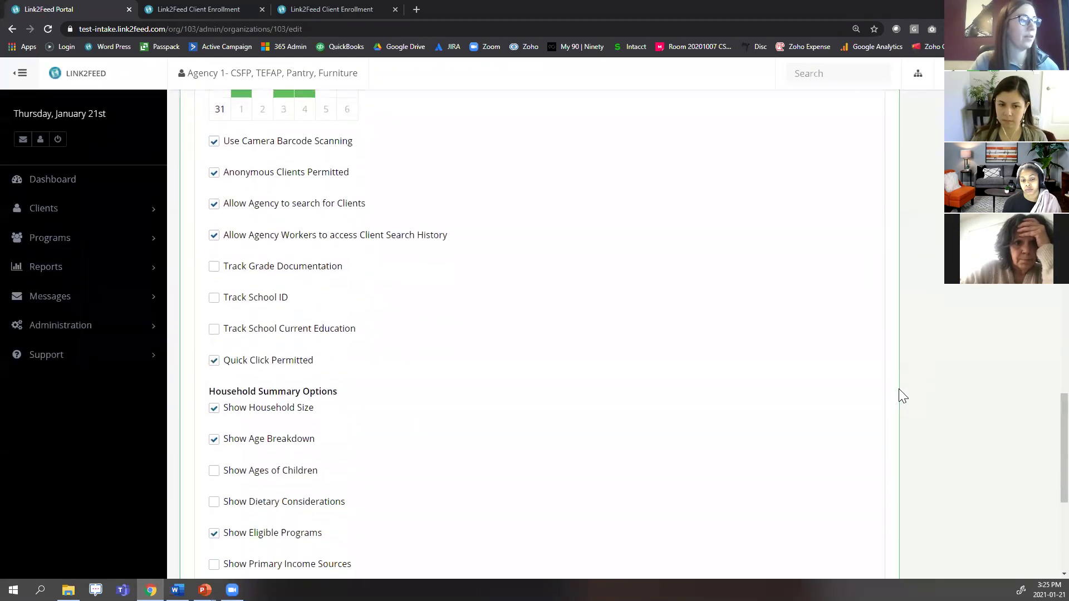
left_click_drag(339, 370, 206, 379)
left_click(172, 324)
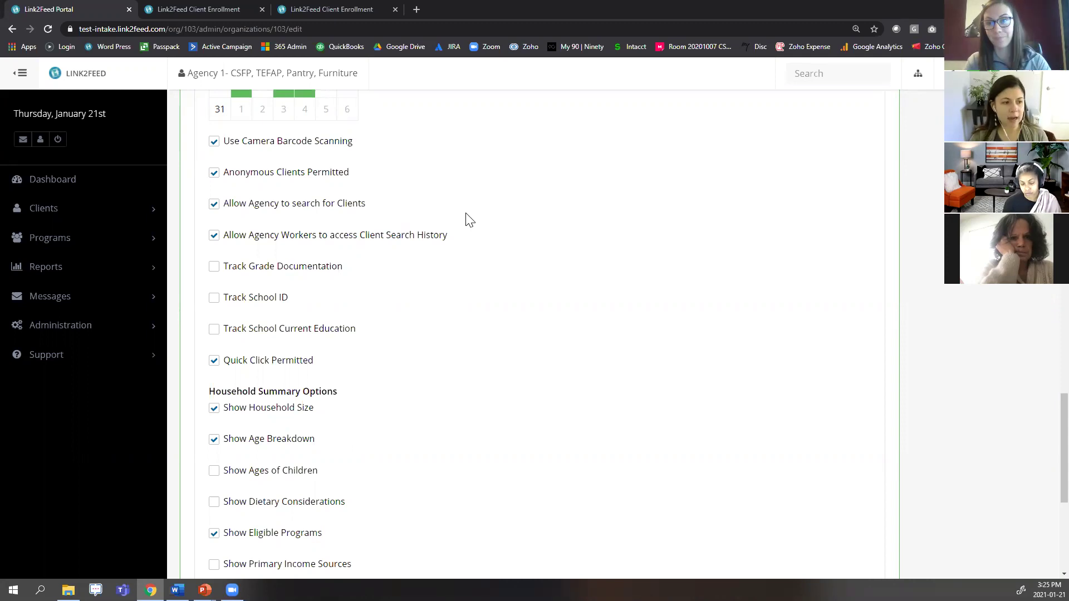
On the dashboard, toggle Pantry Visit and TEFAP Pantry Visit quick click so both end up off.
left_click(43, 184)
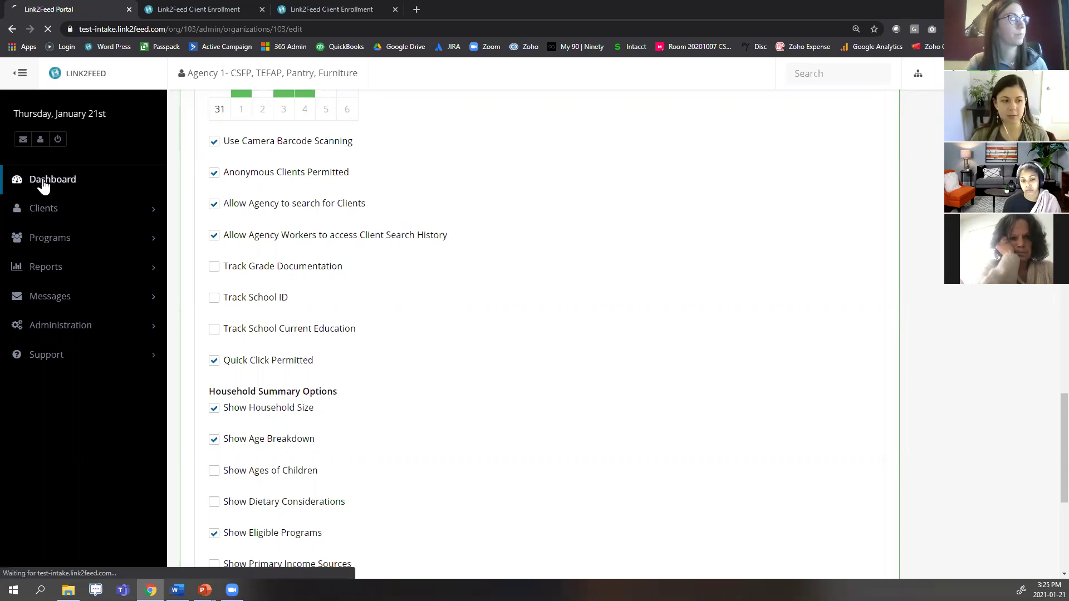
scroll(11, 184, "down", 3)
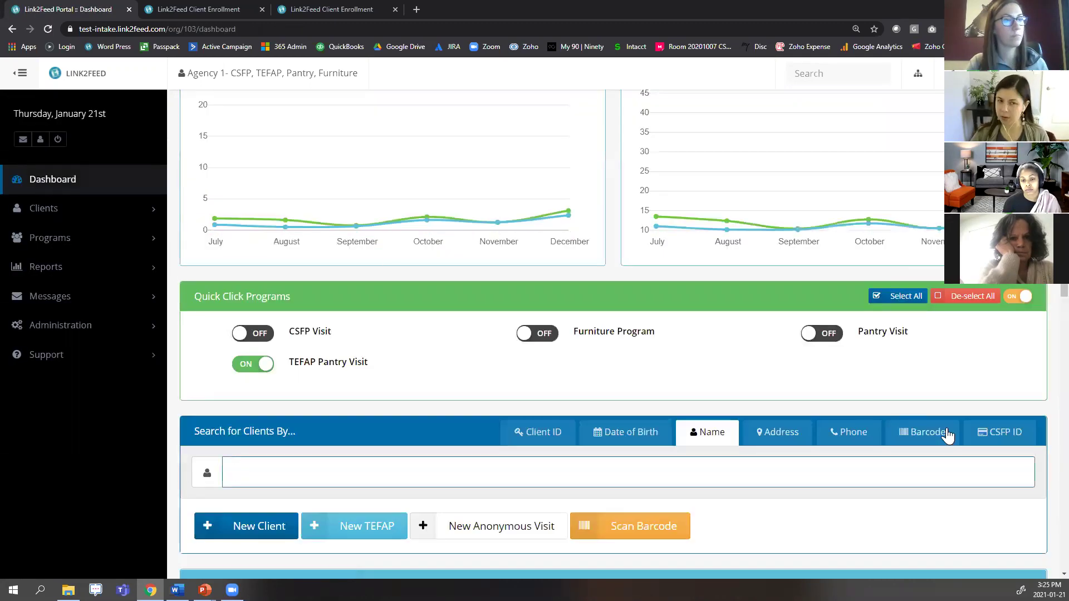
scroll(769, 346, "down", 1)
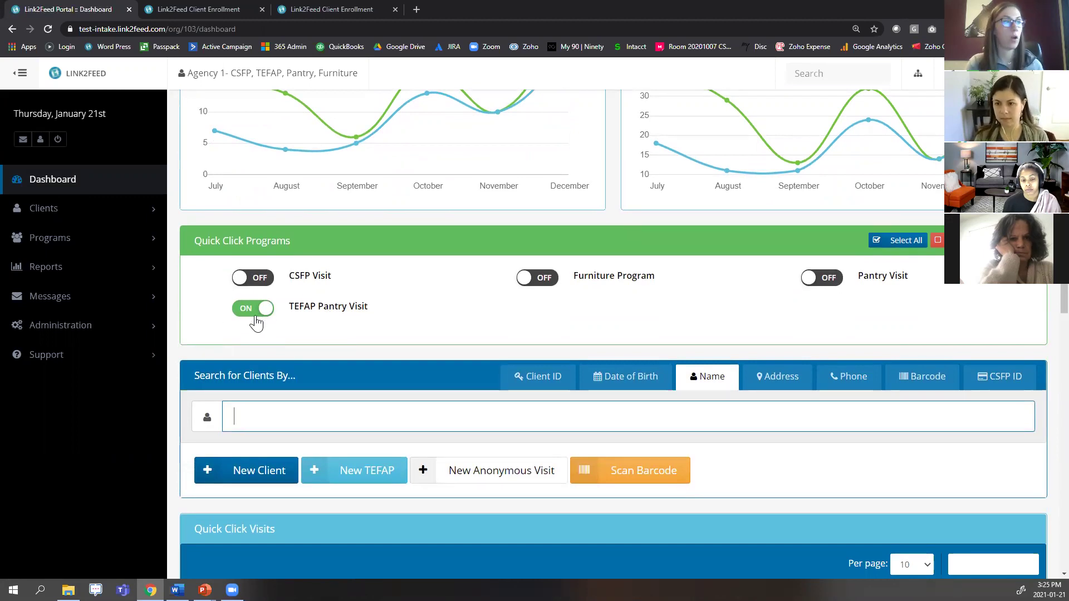
left_click(834, 283)
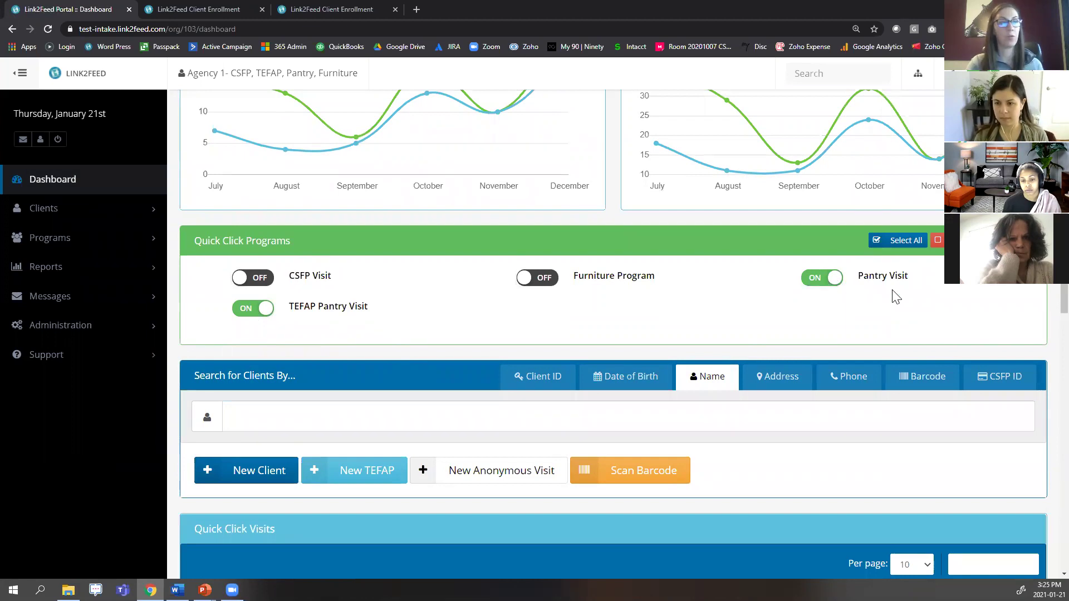
left_click(249, 309)
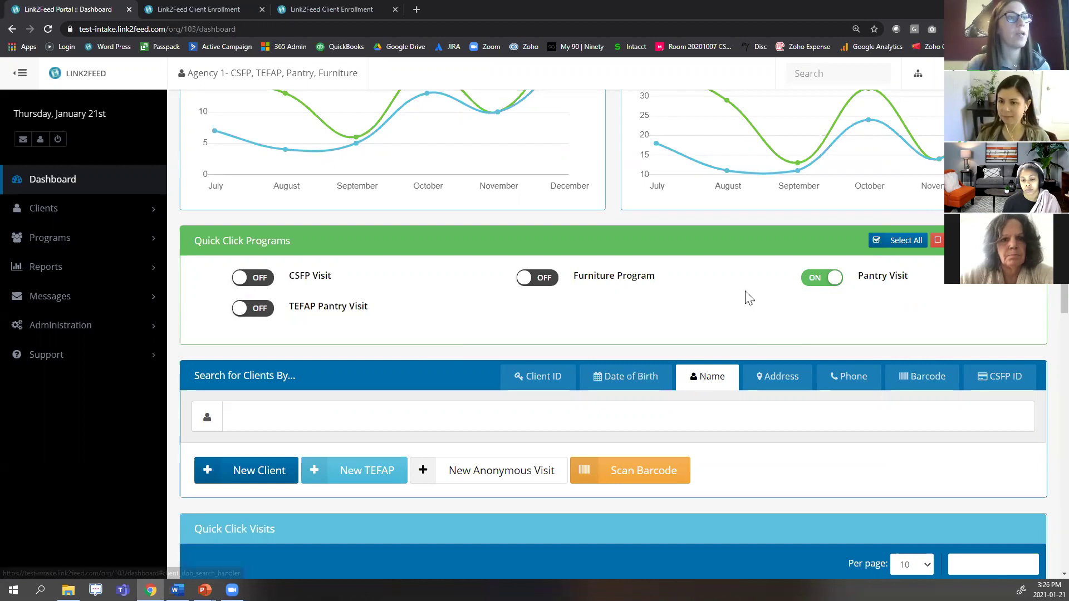
left_click(810, 284)
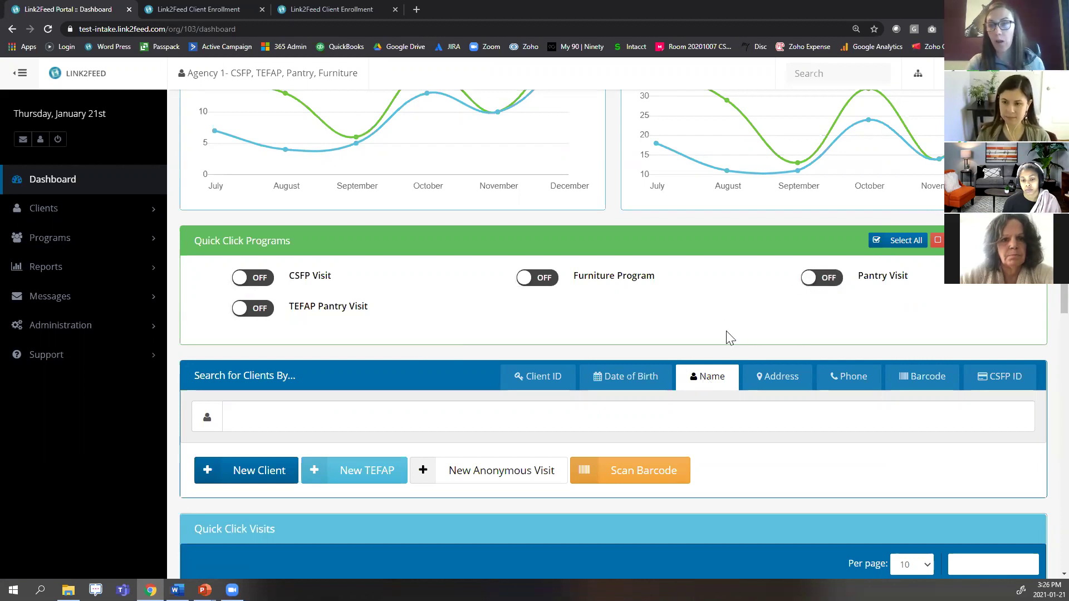
Start a new pantry visit from the top client in Most Recently Accessed Client Records.
scroll(678, 435, "down", 3)
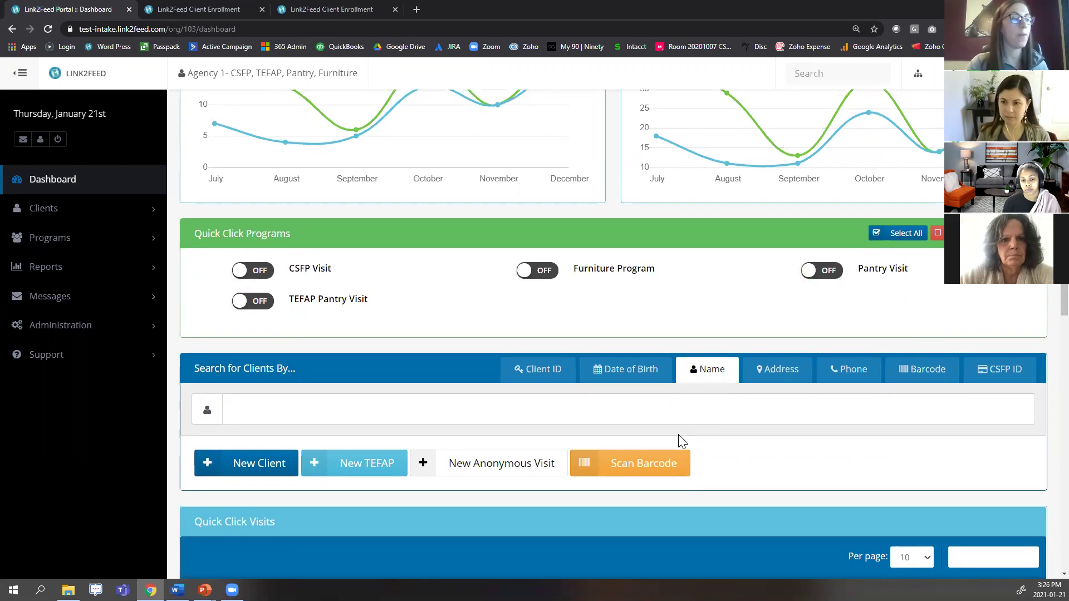
scroll(358, 489, "up", 2)
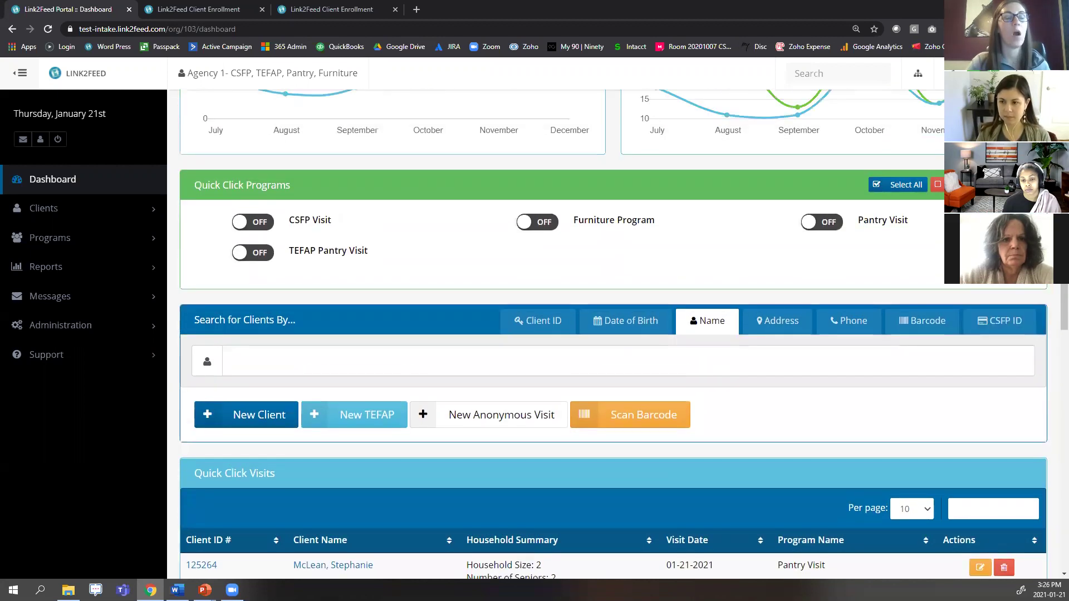
left_click(339, 474)
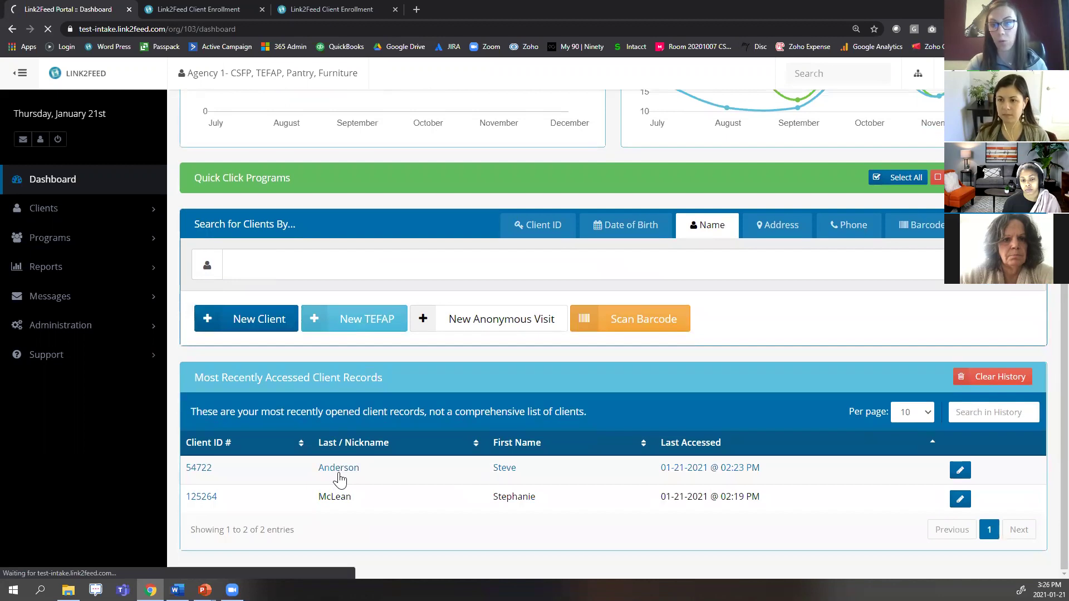
Highlight the household member receiving services, then leave the visit unsaved for the dashboard.
scroll(620, 384, "down", 6)
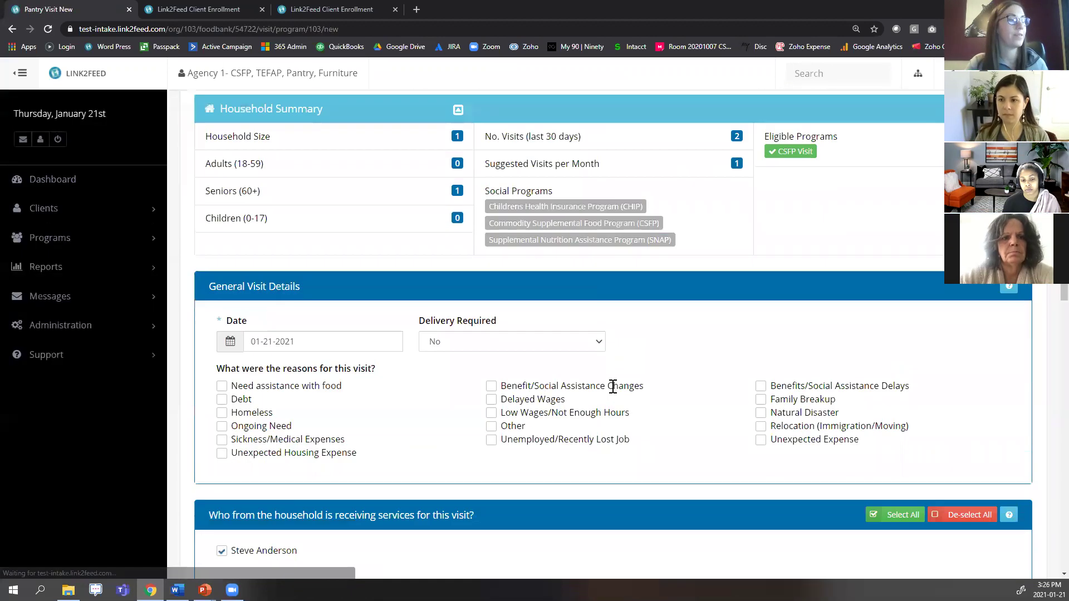
left_click_drag(218, 379, 478, 422)
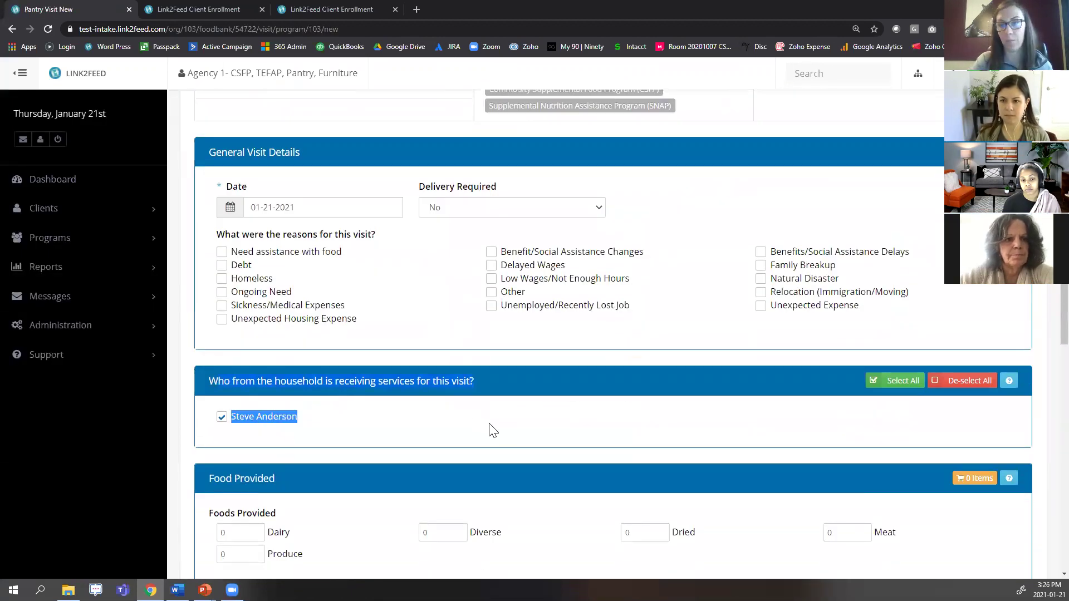
left_click(341, 411)
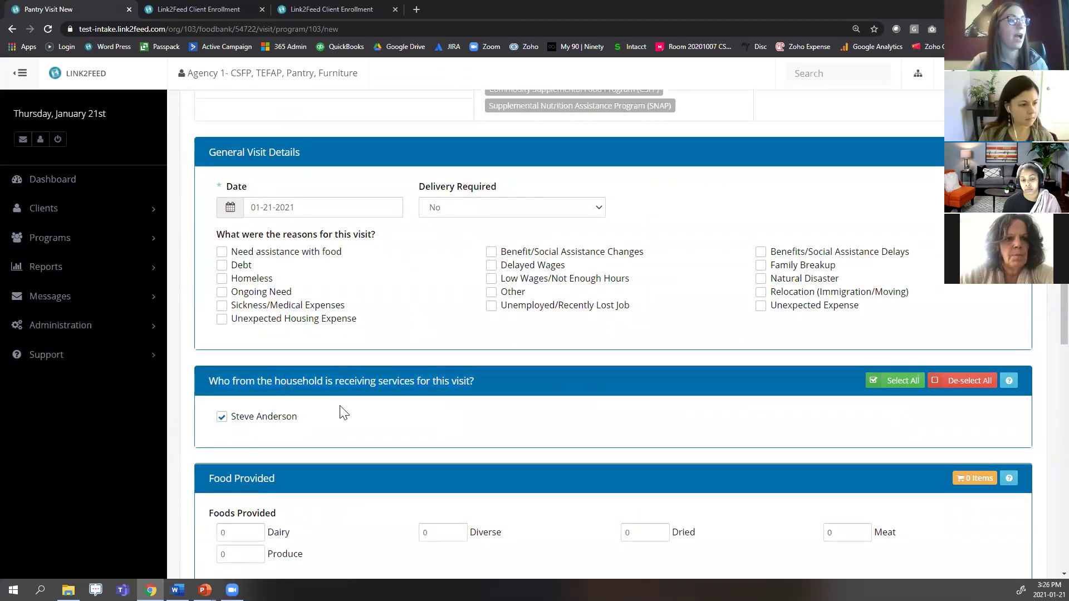
left_click(77, 179)
left_click(594, 91)
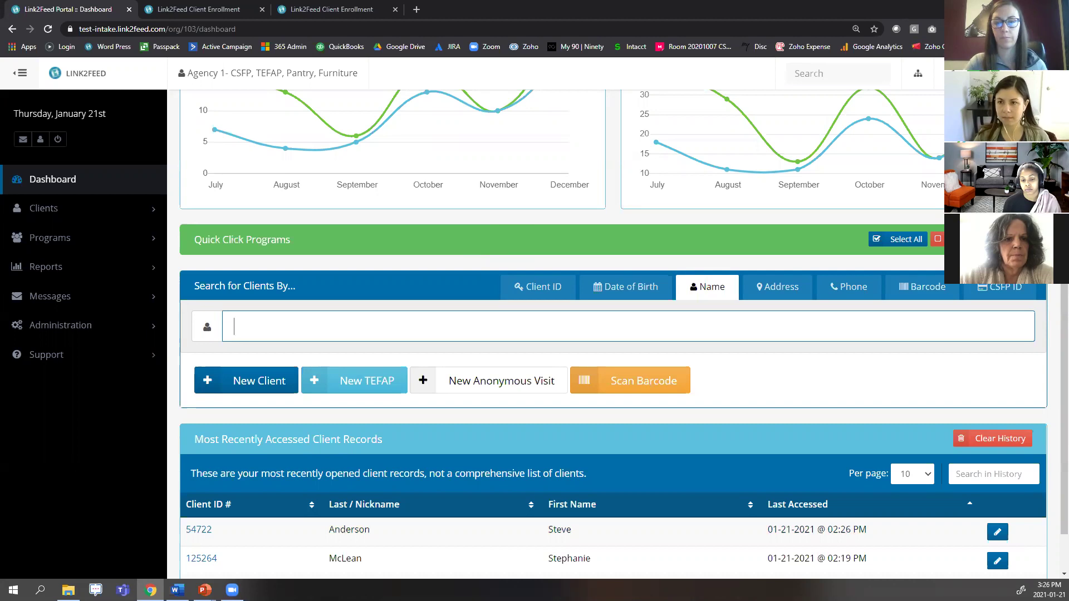
key("alt+Tab")
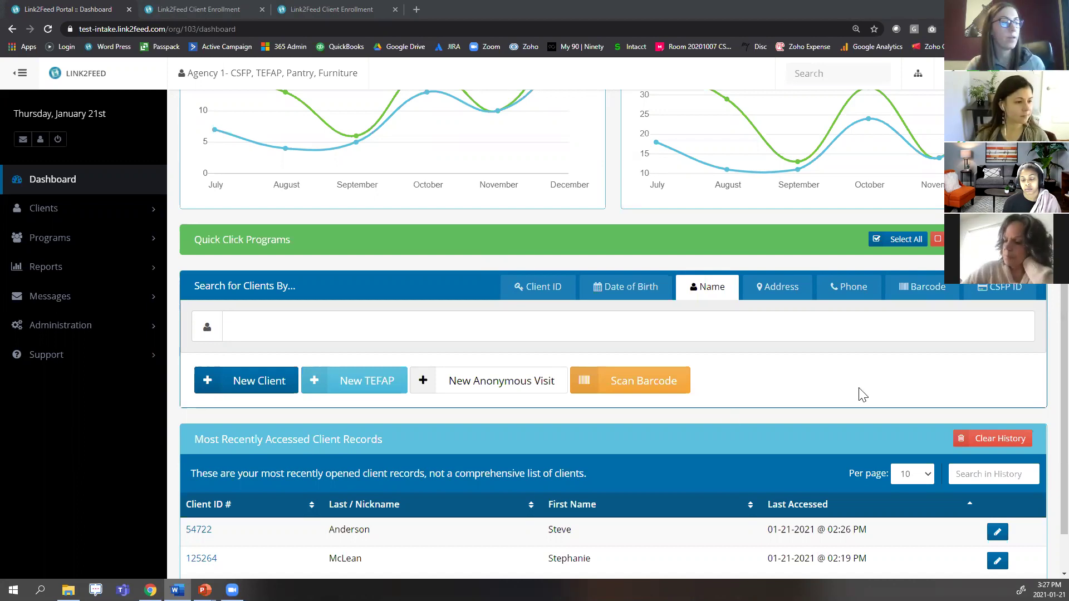
scroll(688, 436, "down", 1)
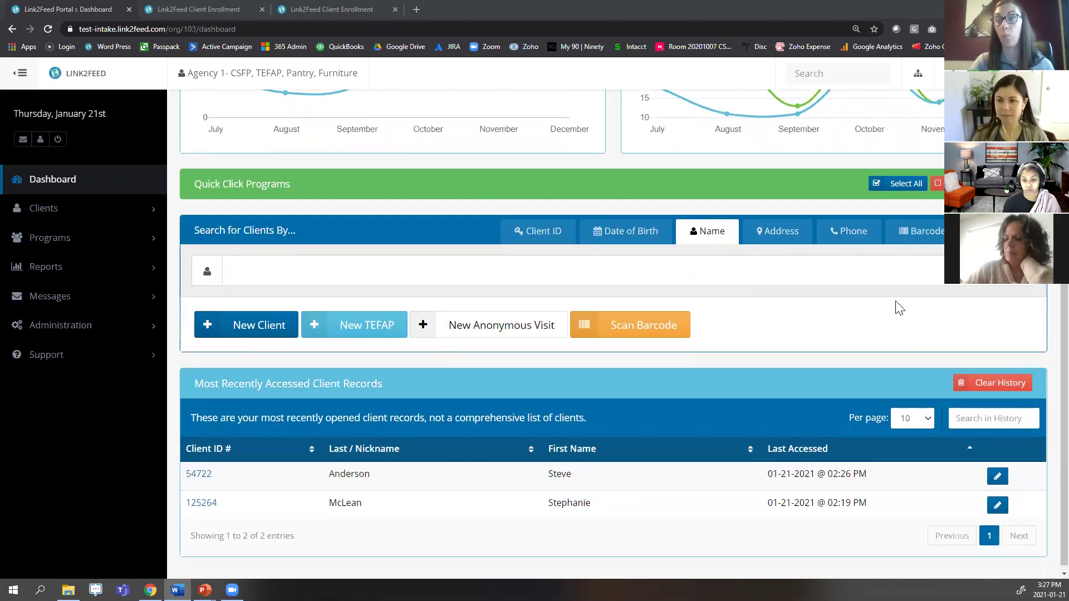
Open the recent client's Services page, leaving the unsaved visit, and highlight their last network visit.
left_click(368, 480)
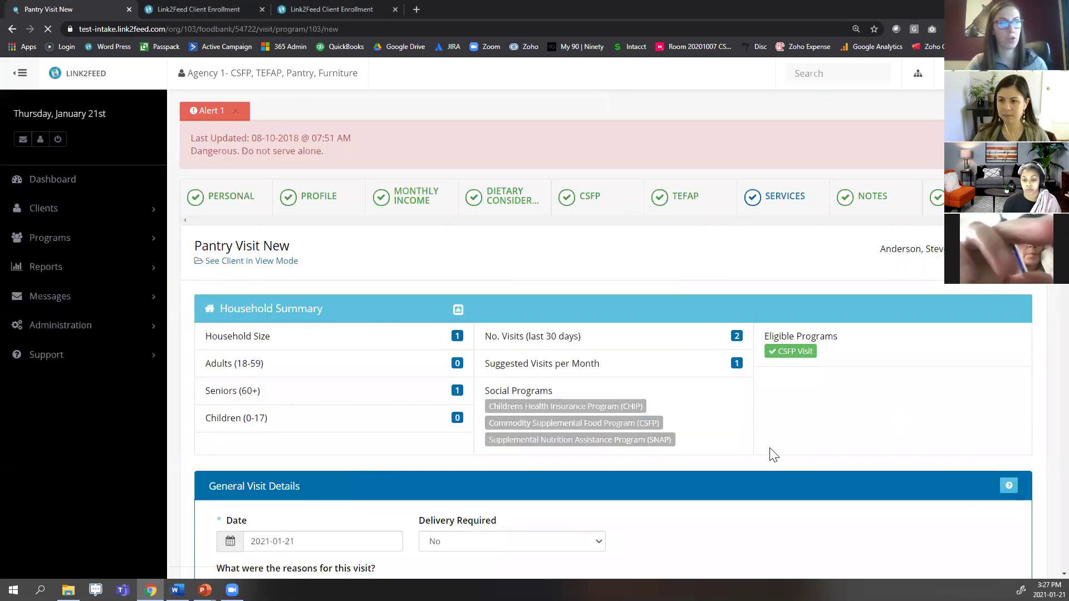
left_click(778, 200)
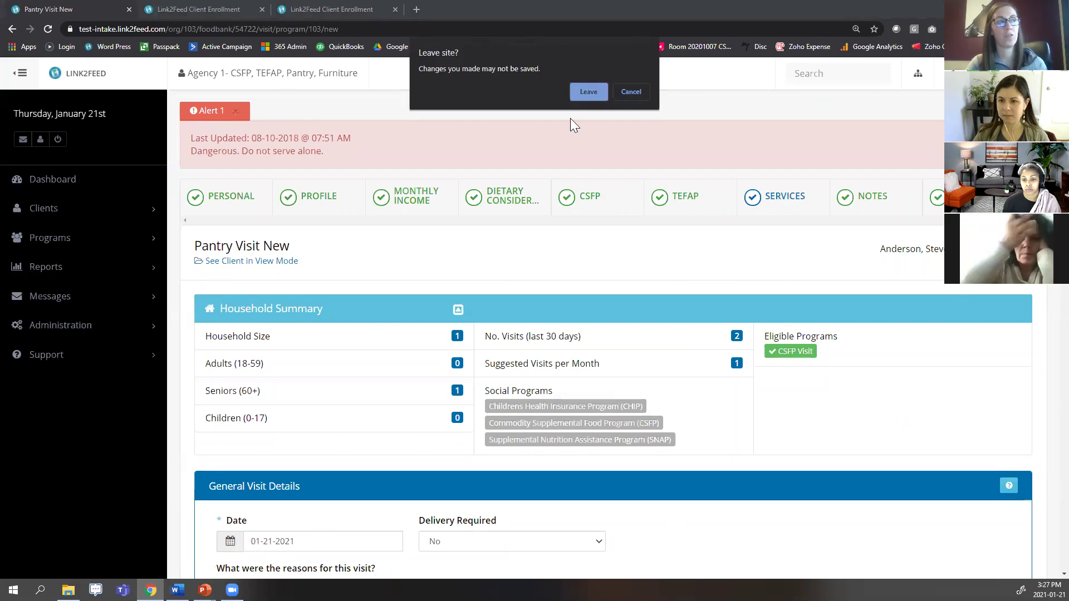
left_click(586, 90)
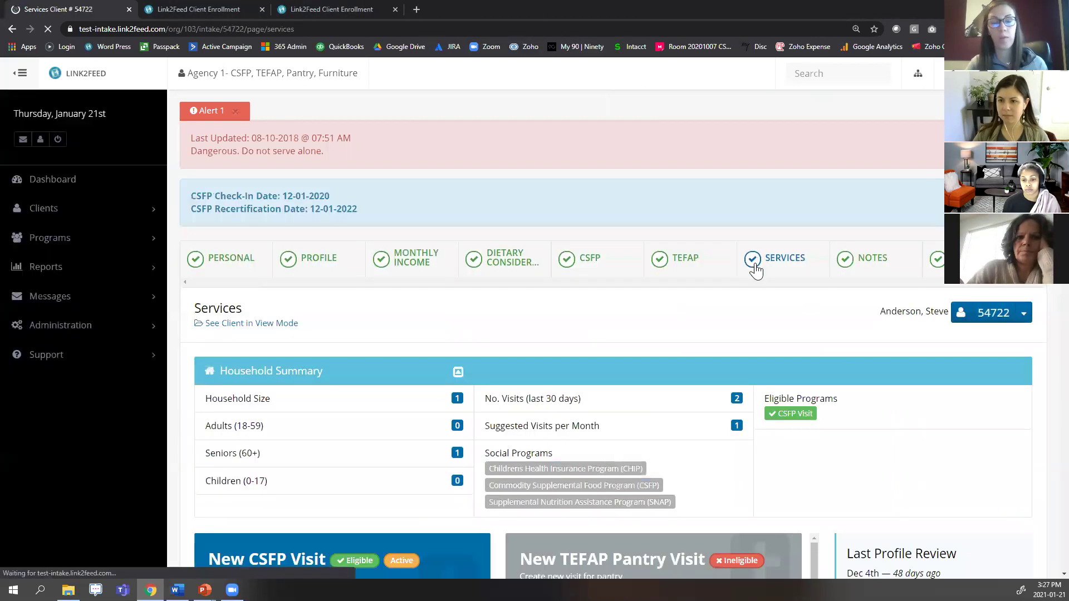
scroll(833, 365, "down", 5)
left_click_drag(846, 419, 982, 454)
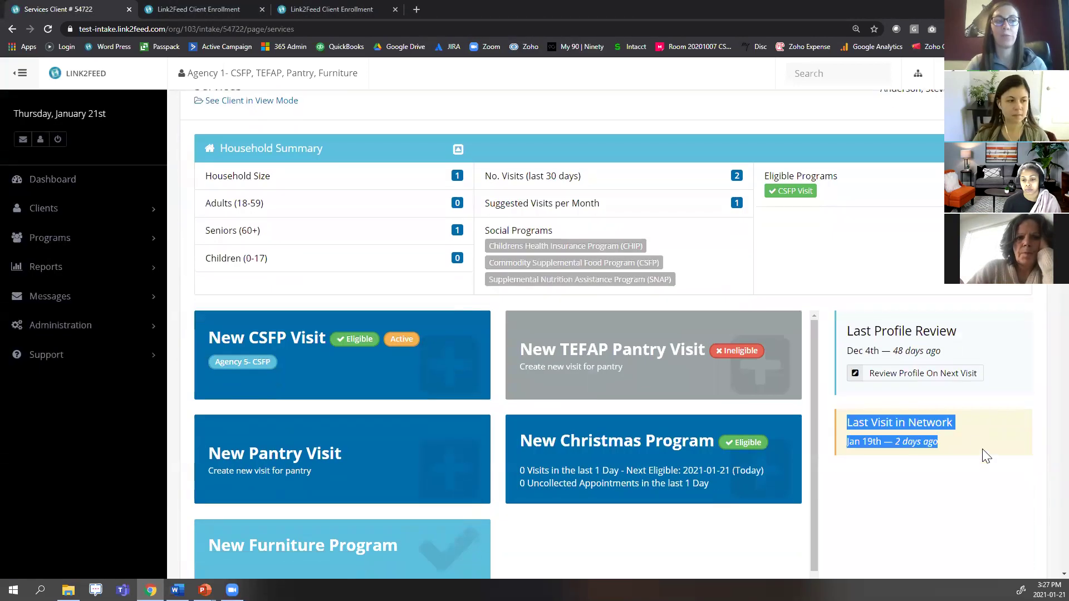
left_click(977, 452)
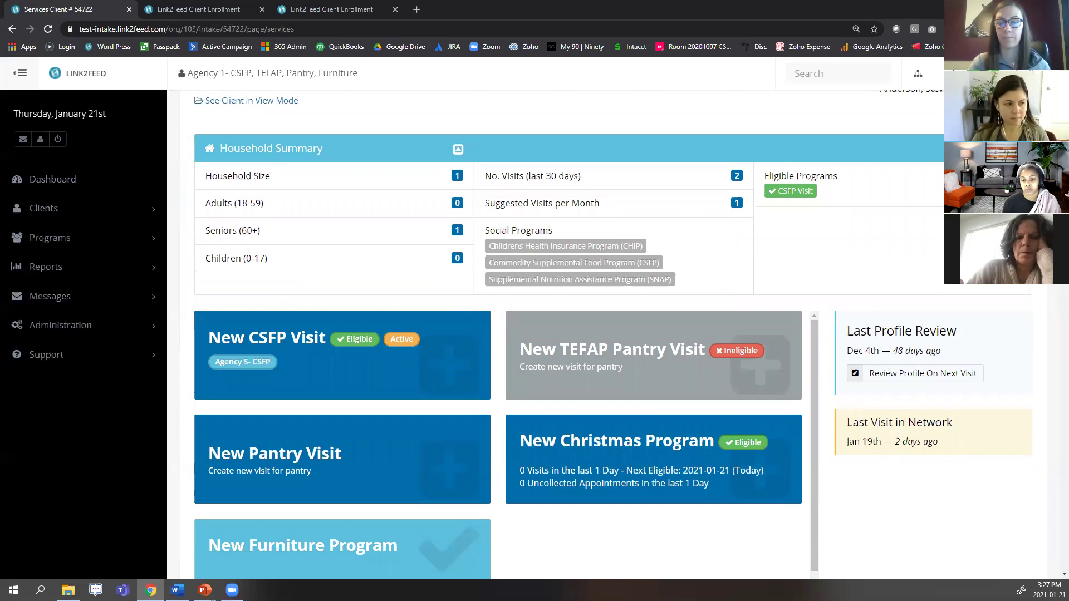
key("alt+Tab")
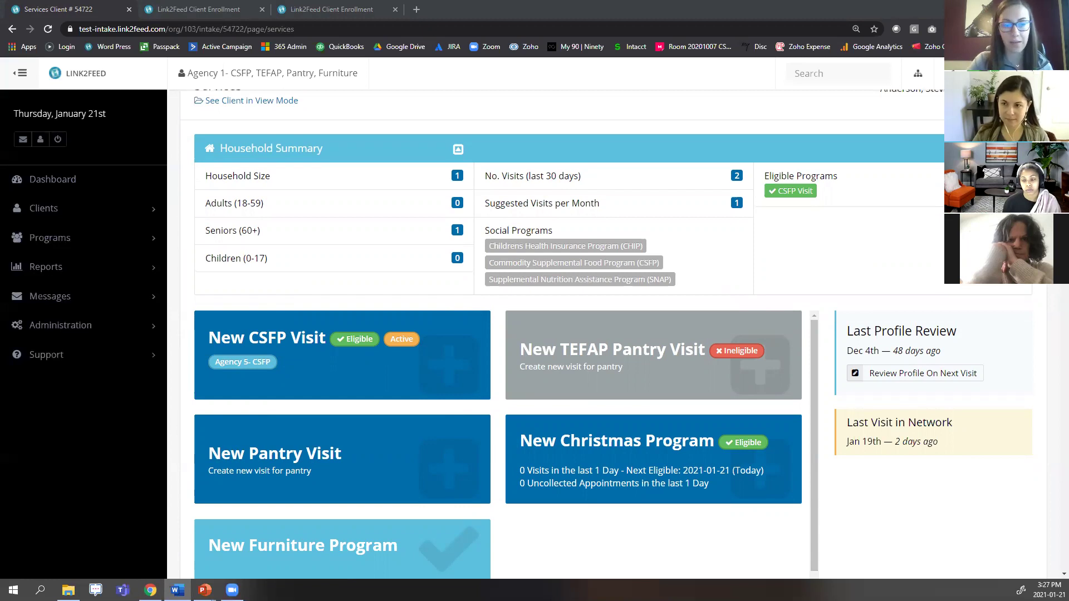
Leave the services page for the dashboard and switch to Agency 2 -Appointment, Clothing.
left_click(44, 178)
left_click(606, 90)
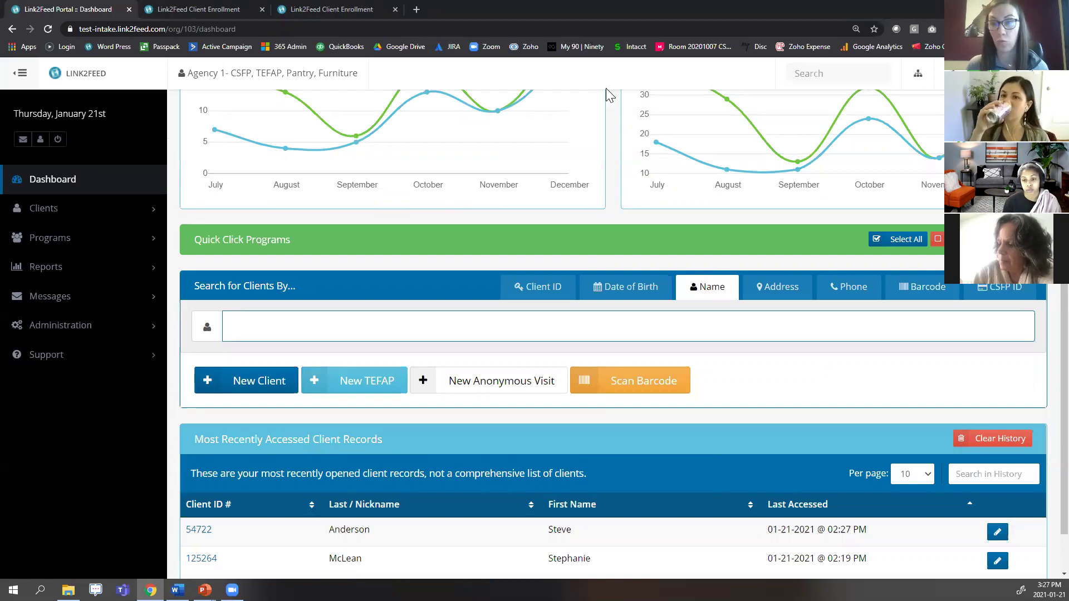
left_click(918, 73)
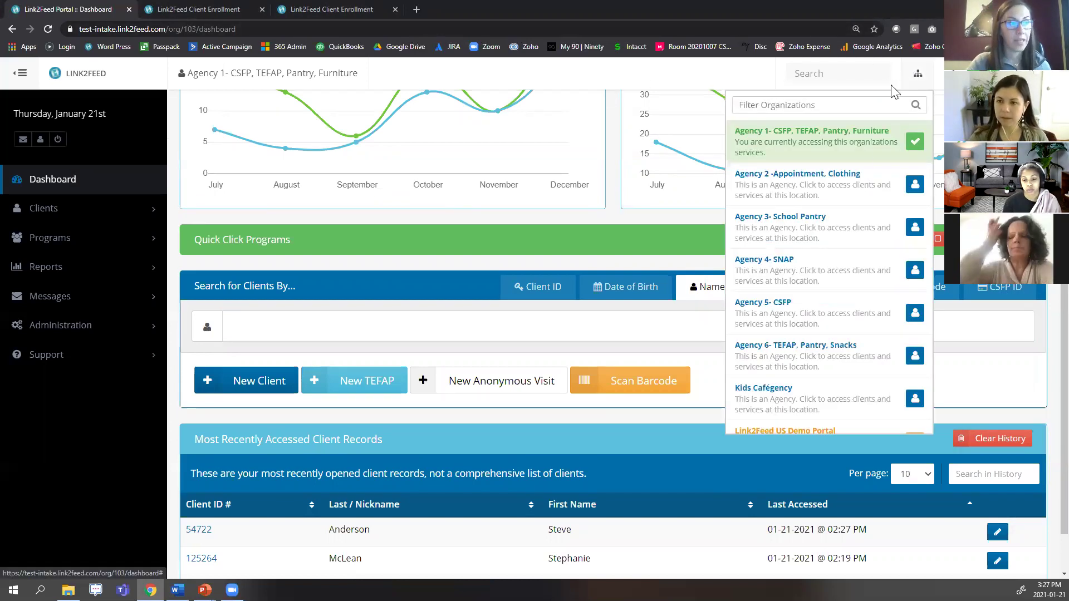
left_click(842, 204)
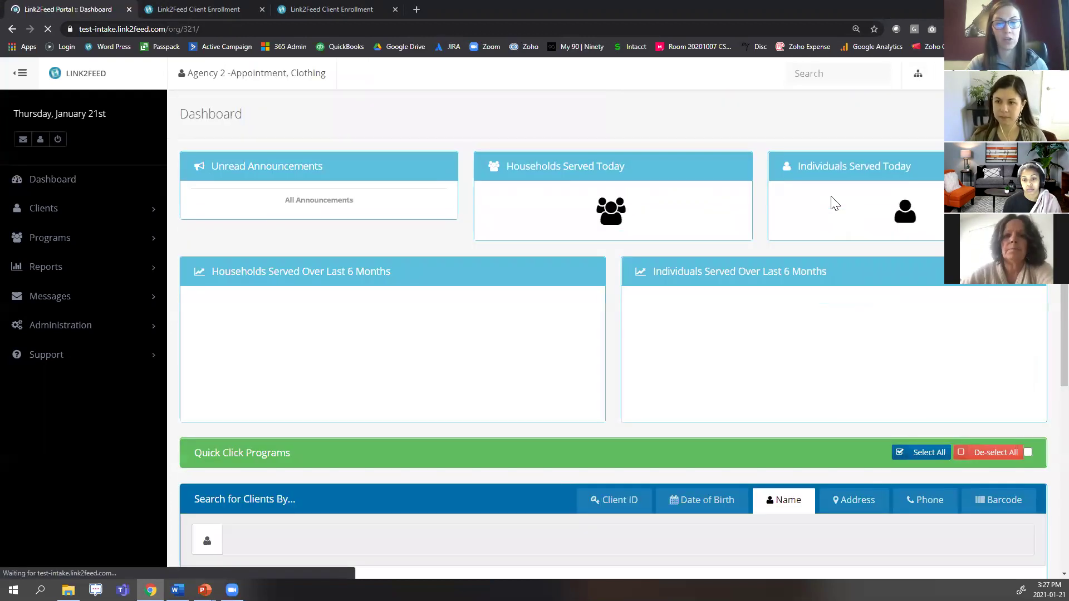
Open the recent client's record under Agency 2 from recent client records.
scroll(724, 340, "down", 5)
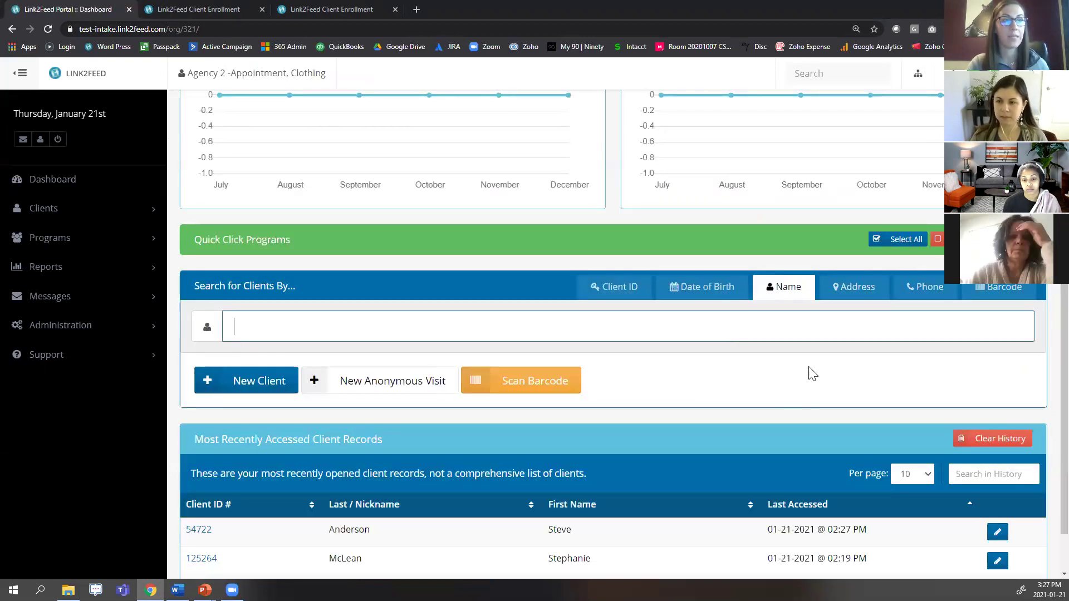
scroll(546, 473, "down", 1)
left_click(433, 482)
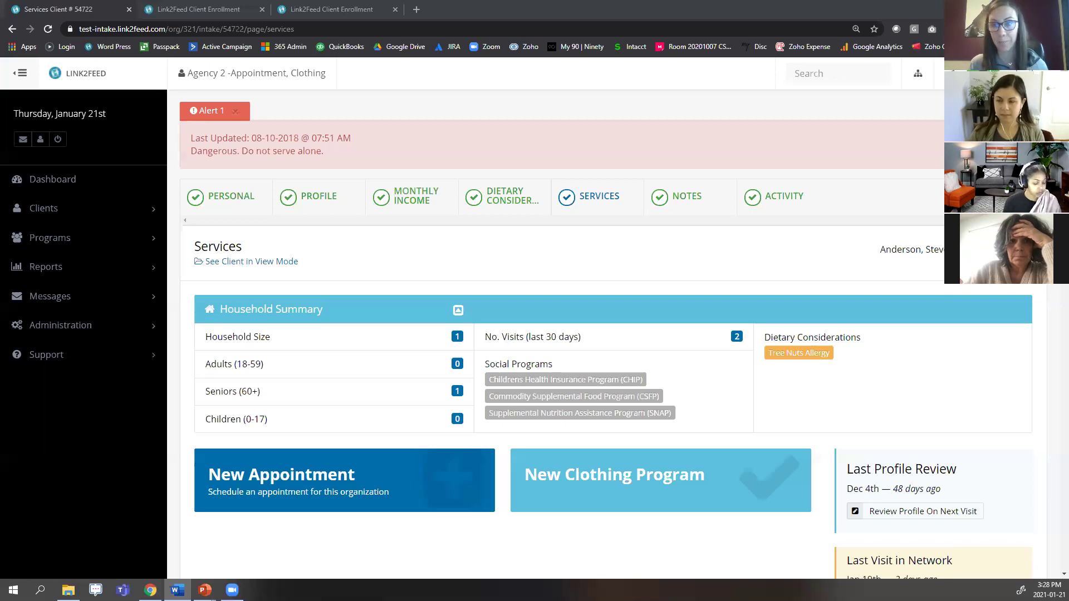
Start a new appointment for the client.
scroll(664, 432, "down", 1)
left_click(414, 444)
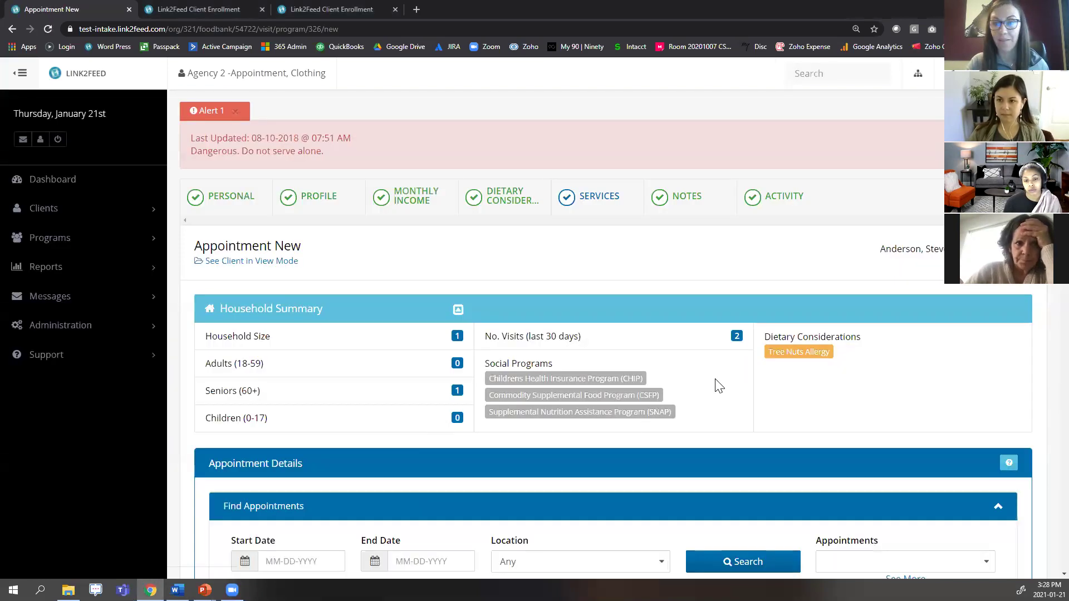
scroll(721, 302, "down", 2)
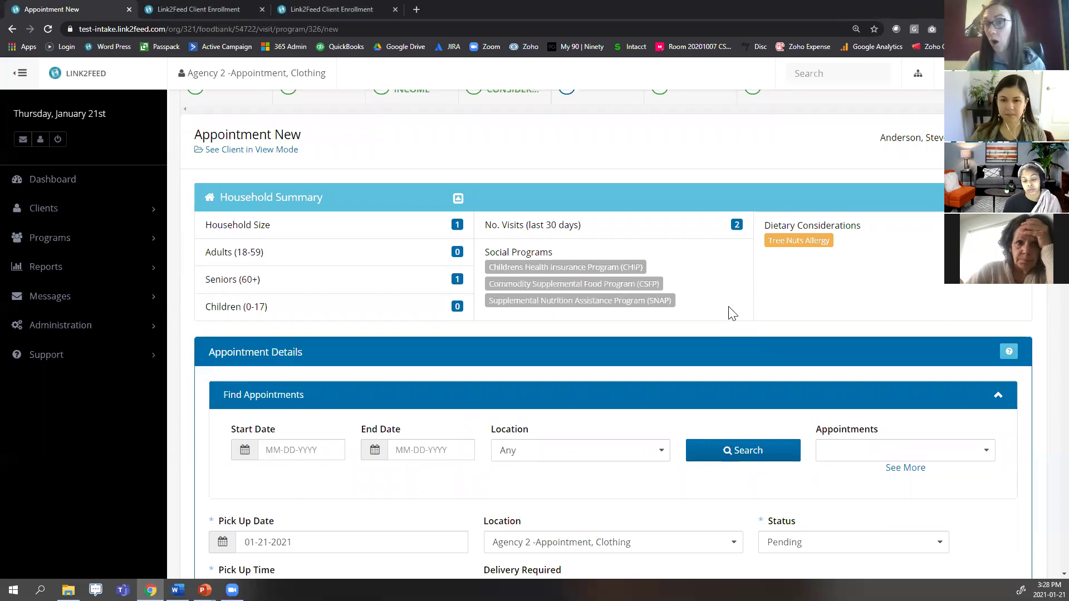
scroll(700, 248, "down", 2)
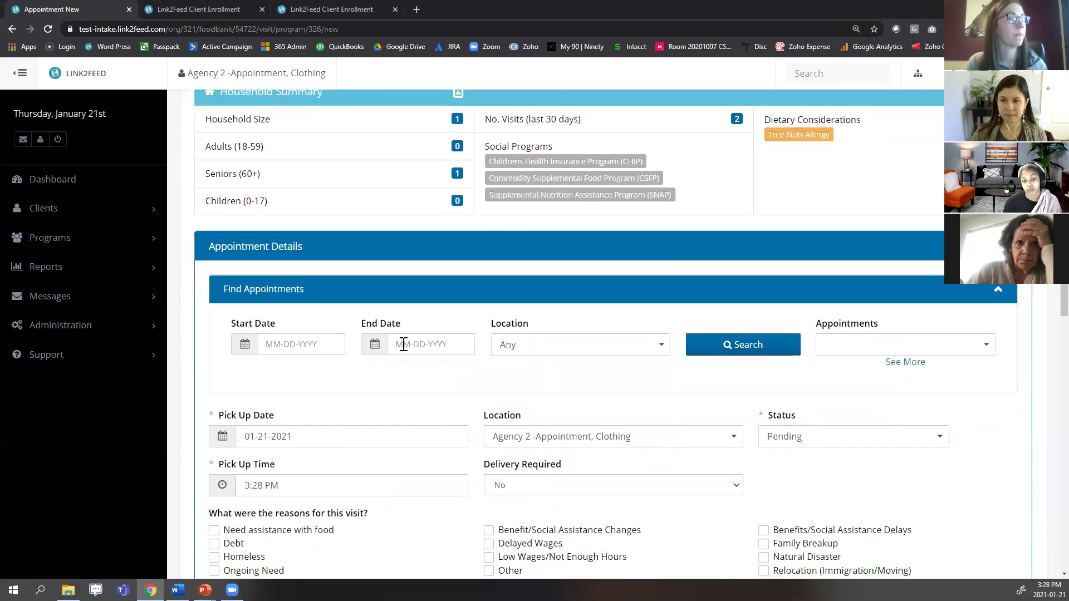
Set the search range 01-21-2021 to 01-28-2021 and location Agency 2 -Appointment, Clothing.
left_click(303, 341)
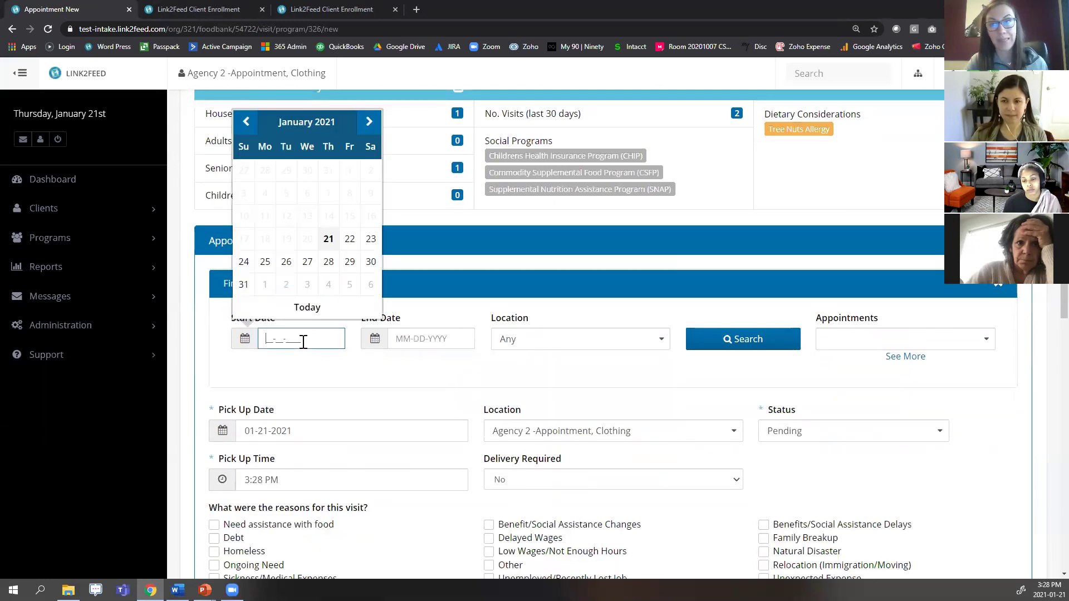
left_click(328, 241)
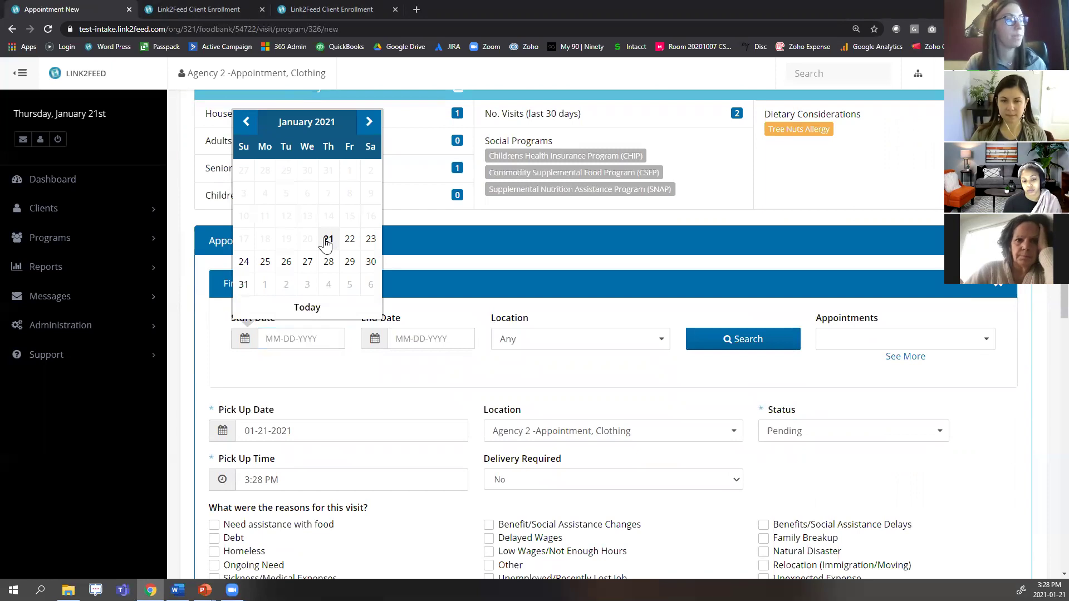
left_click(450, 336)
left_click(462, 264)
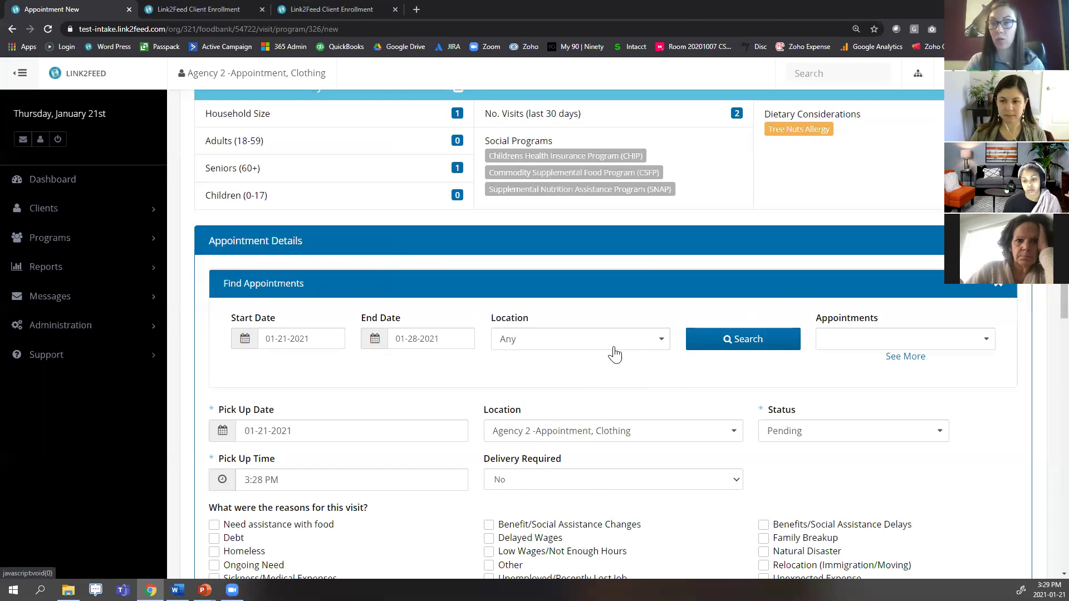
left_click(614, 337)
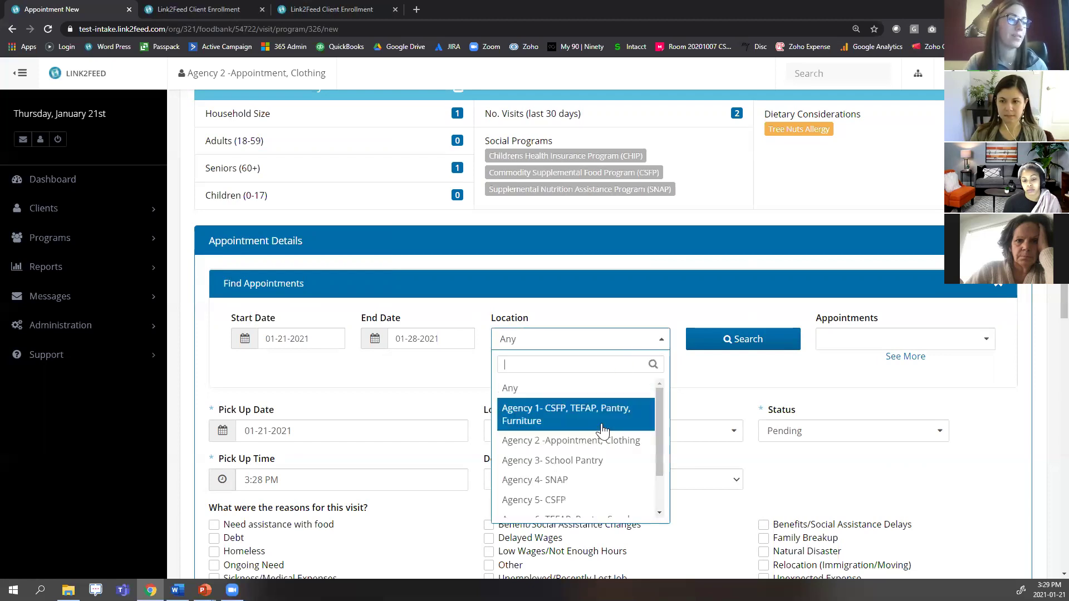
left_click(638, 441)
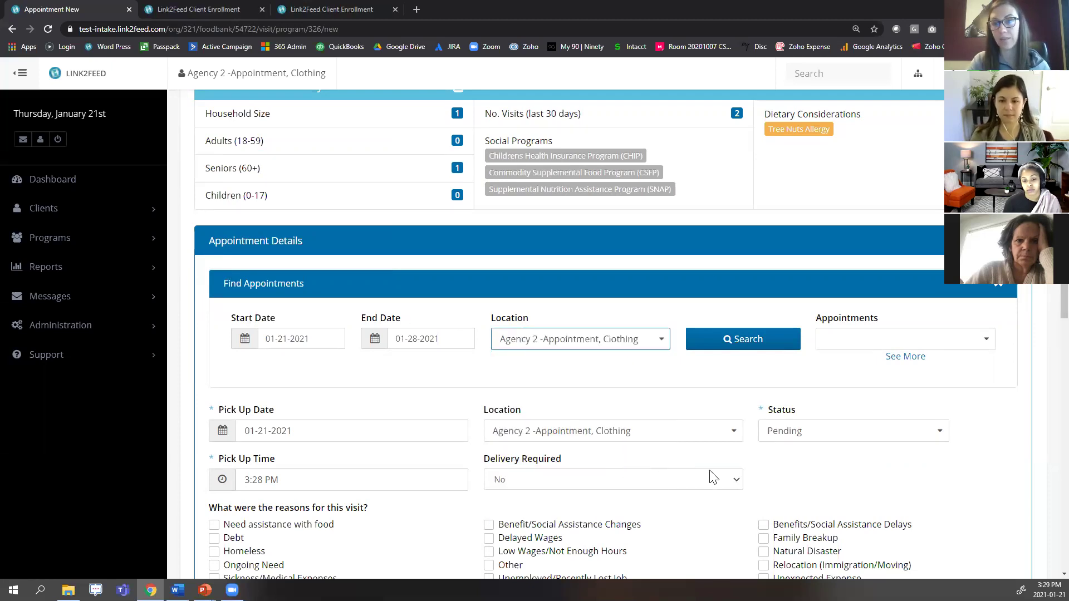
Search and list all available pickup slots for that range.
left_click(747, 348)
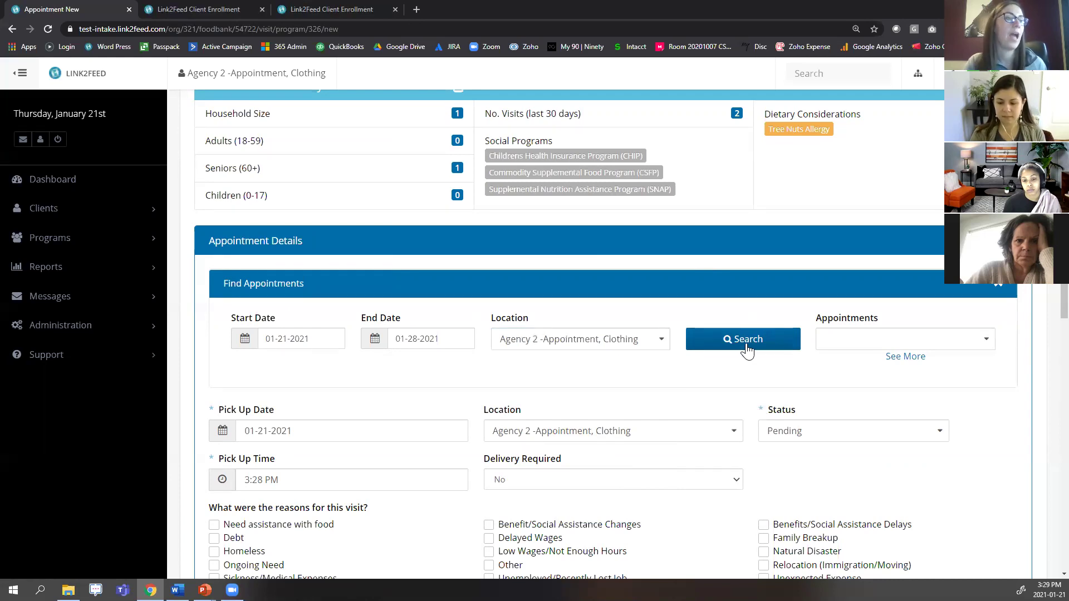
left_click(905, 359)
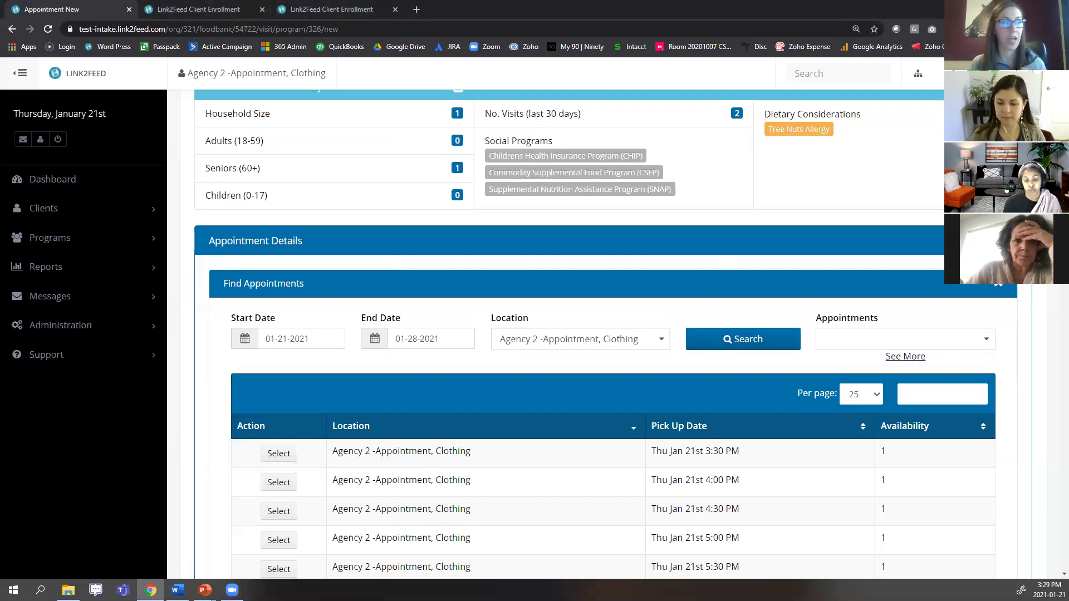
scroll(835, 375, "down", 1)
scroll(835, 374, "down", 1)
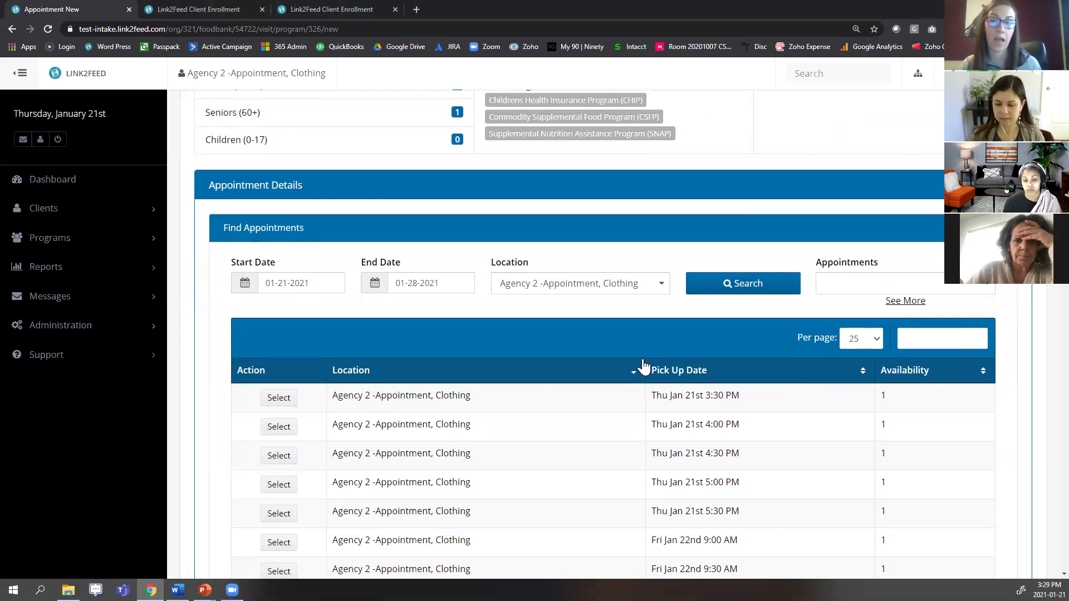
scroll(637, 341, "down", 3)
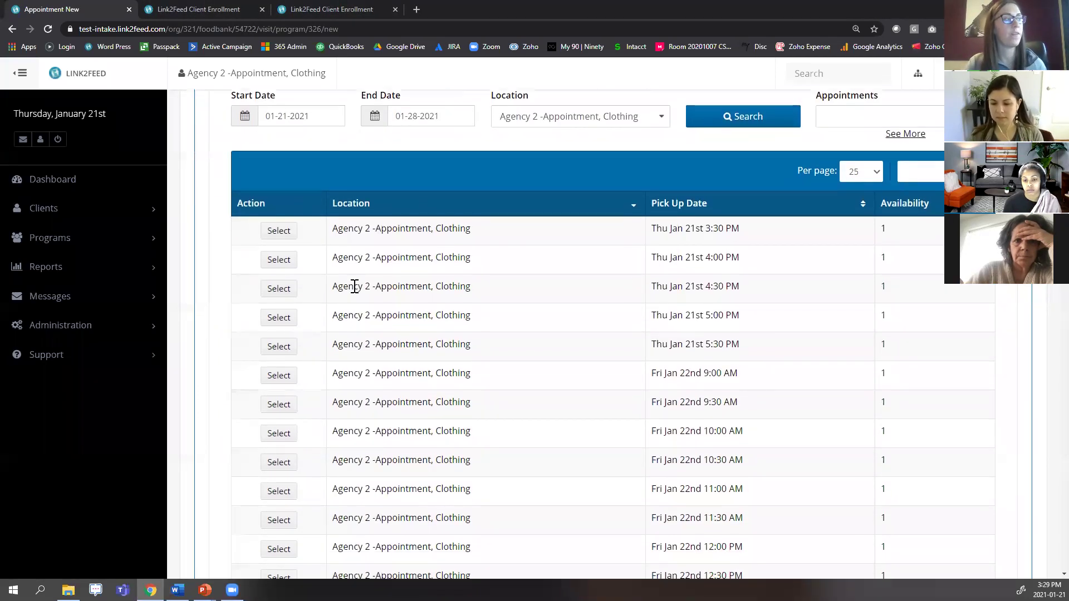
Book the Thu Jan 21st 3:30 PM slot and highlight the new pending appointment in history.
left_click(280, 231)
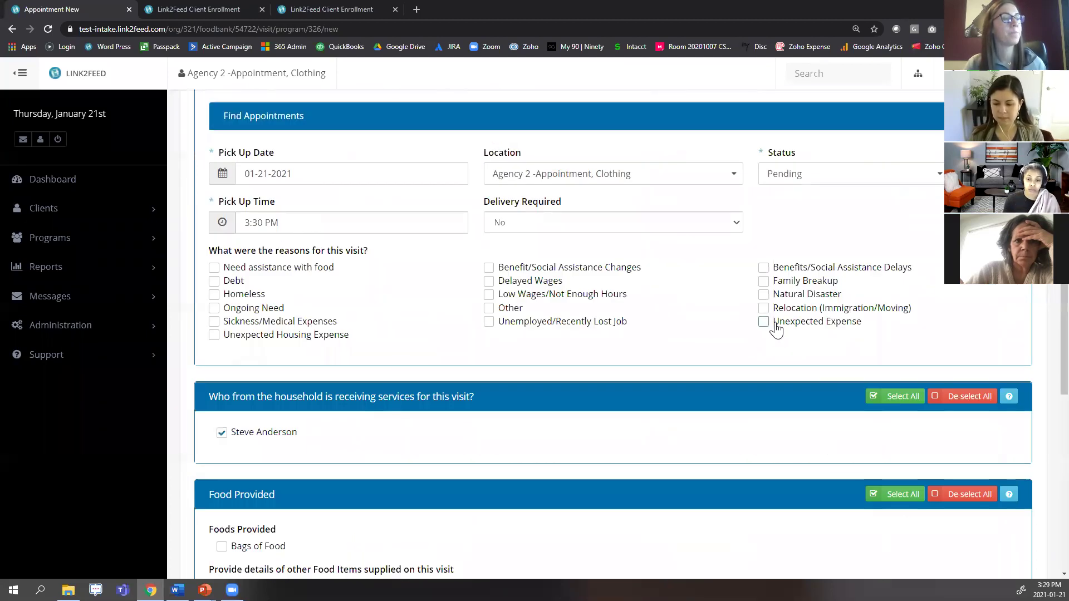
scroll(777, 329, "down", 8)
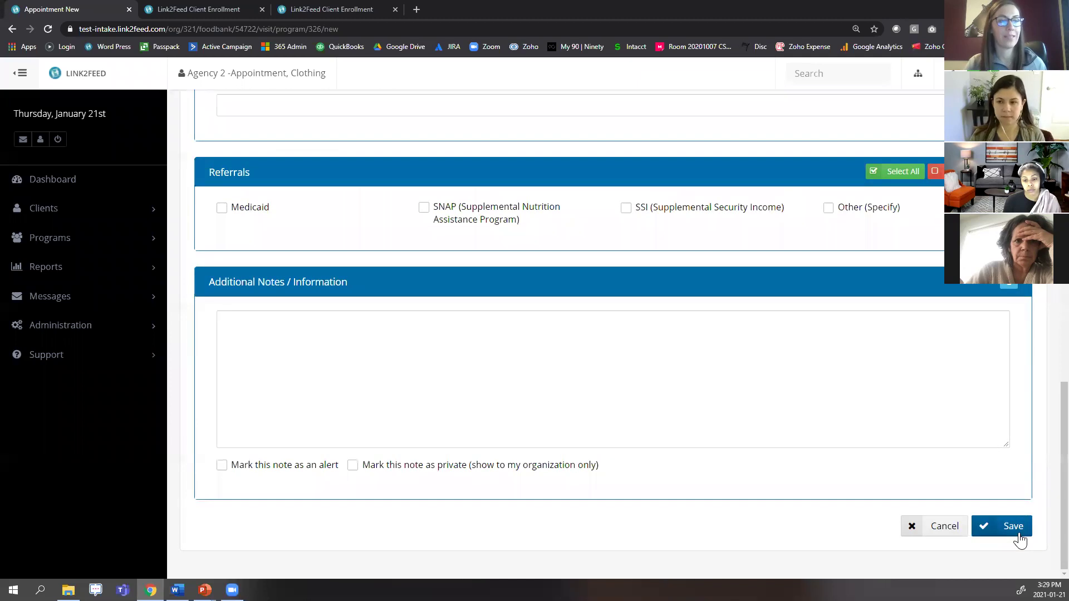
left_click(1019, 533)
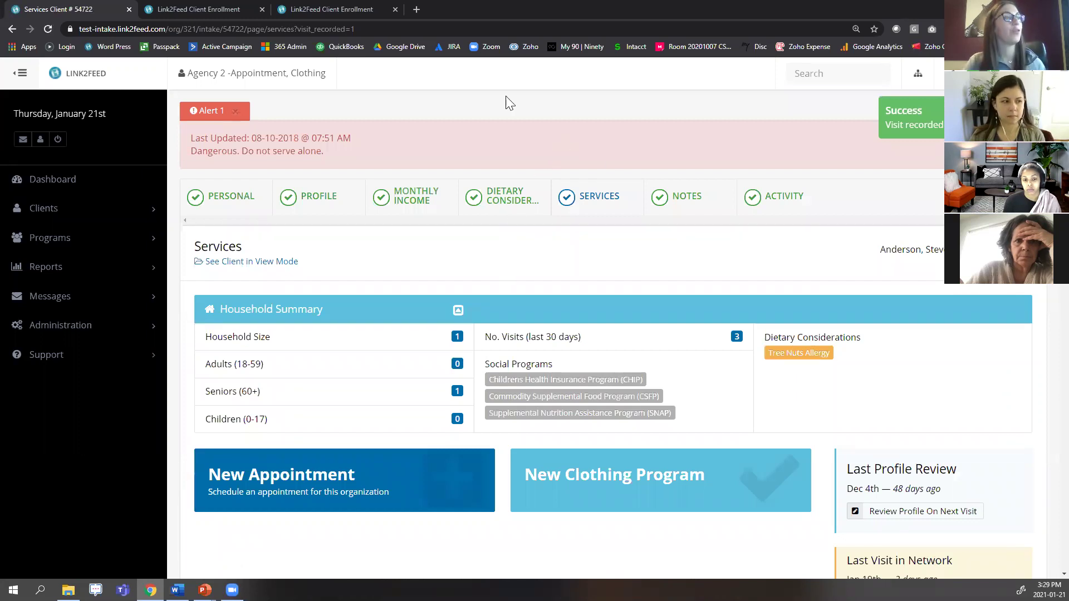
scroll(895, 222, "down", 6)
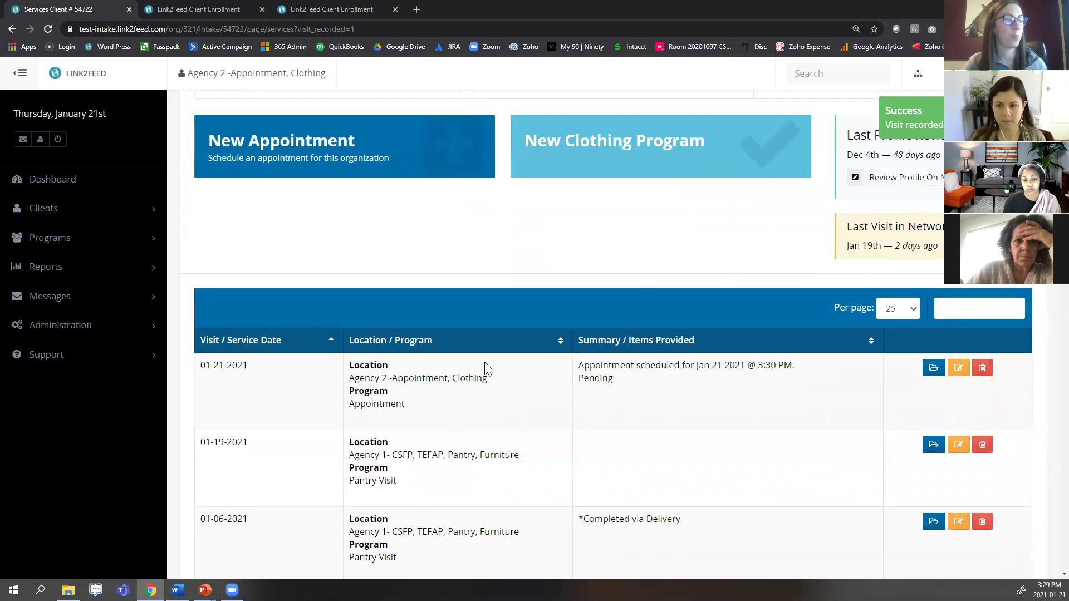
left_click_drag(394, 377, 488, 379)
left_click_drag(580, 365, 624, 383)
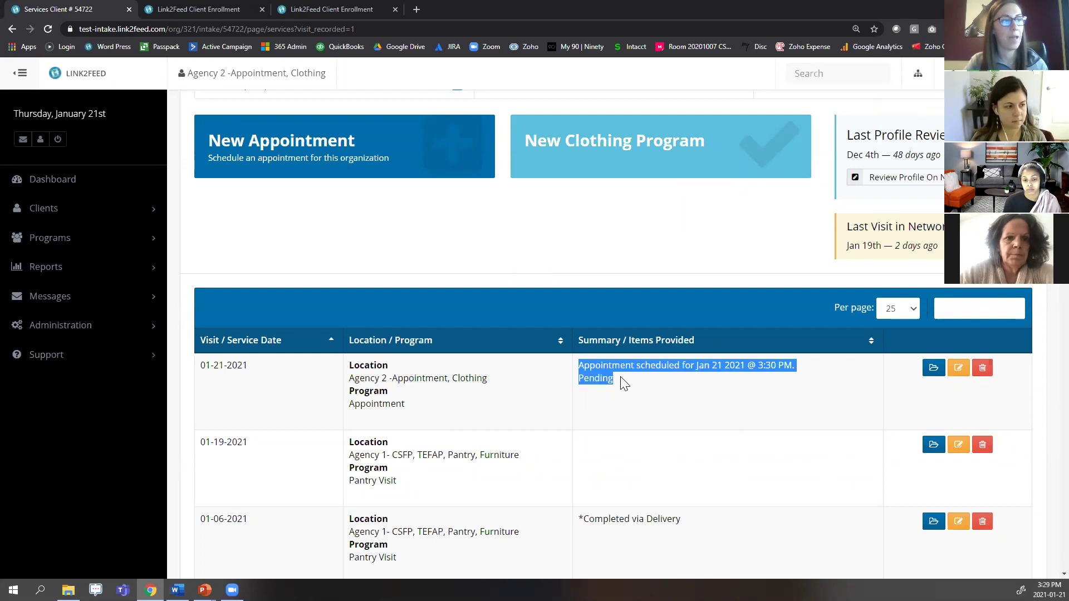
left_click(697, 382)
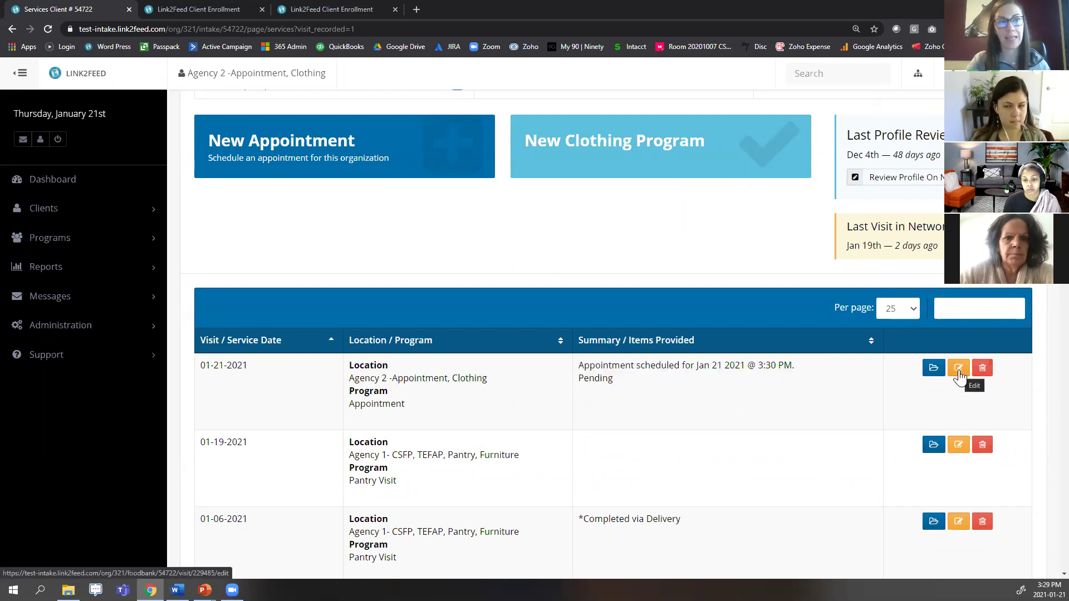
Edit the 01-21-2021 3:30 PM visit and set its Status to Collected.
left_click(959, 372)
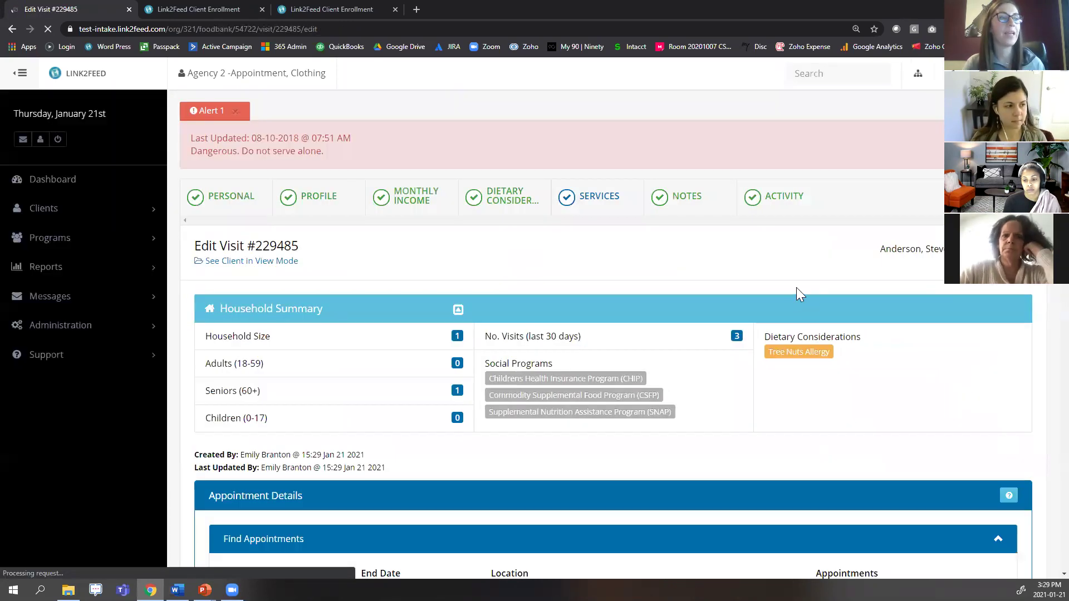
scroll(872, 244, "down", 7)
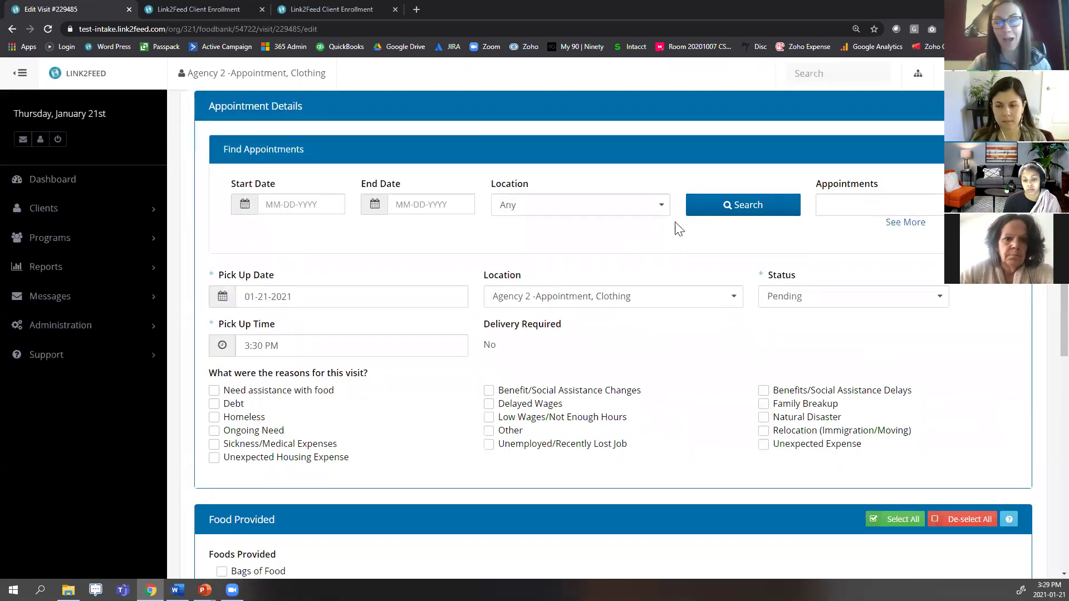
left_click(794, 301)
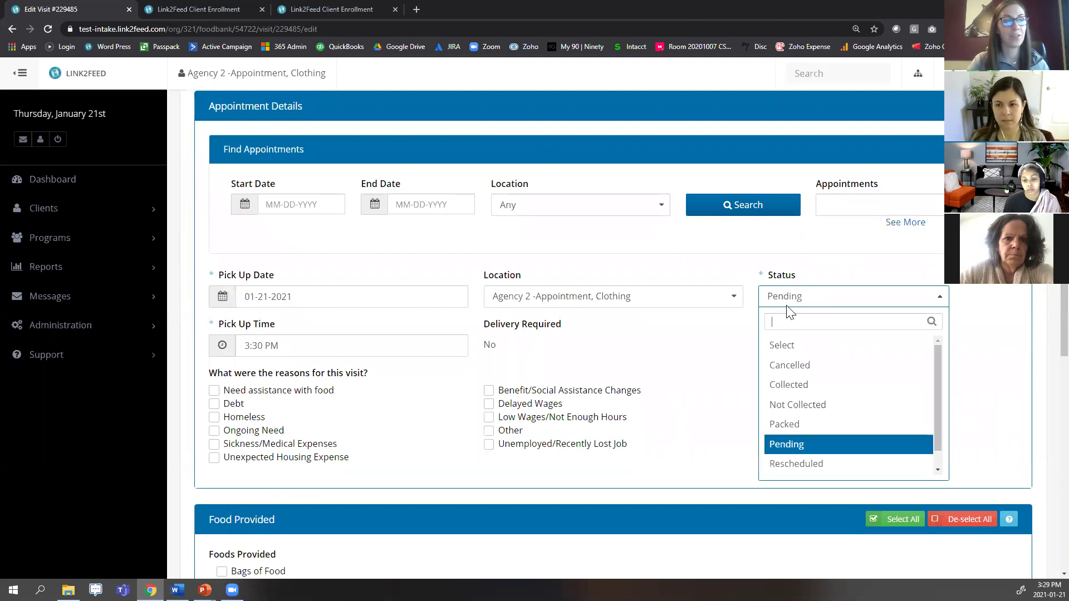
left_click(811, 385)
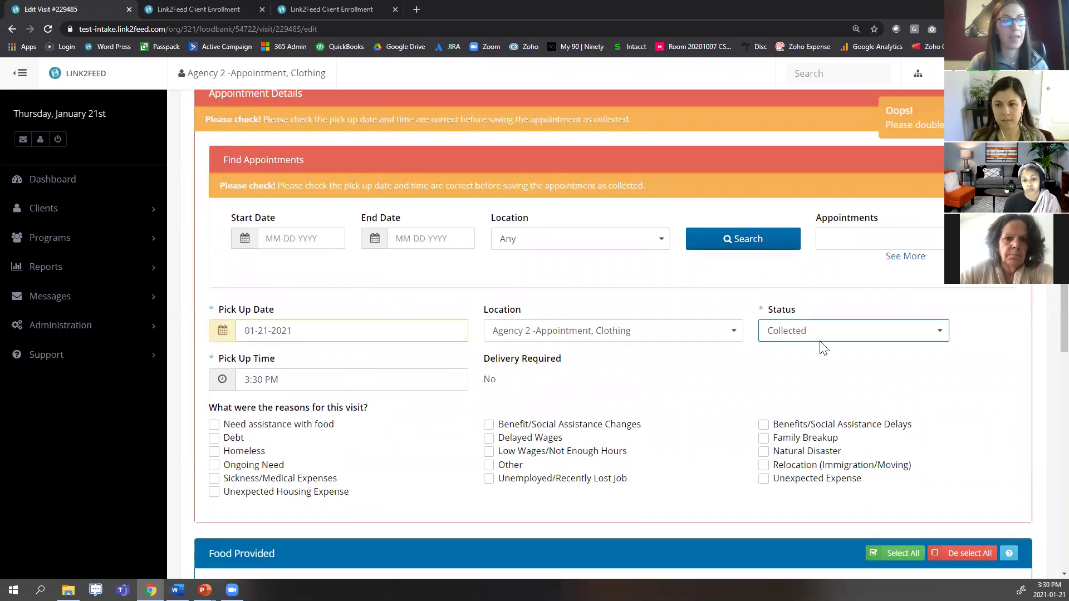
left_click(853, 319)
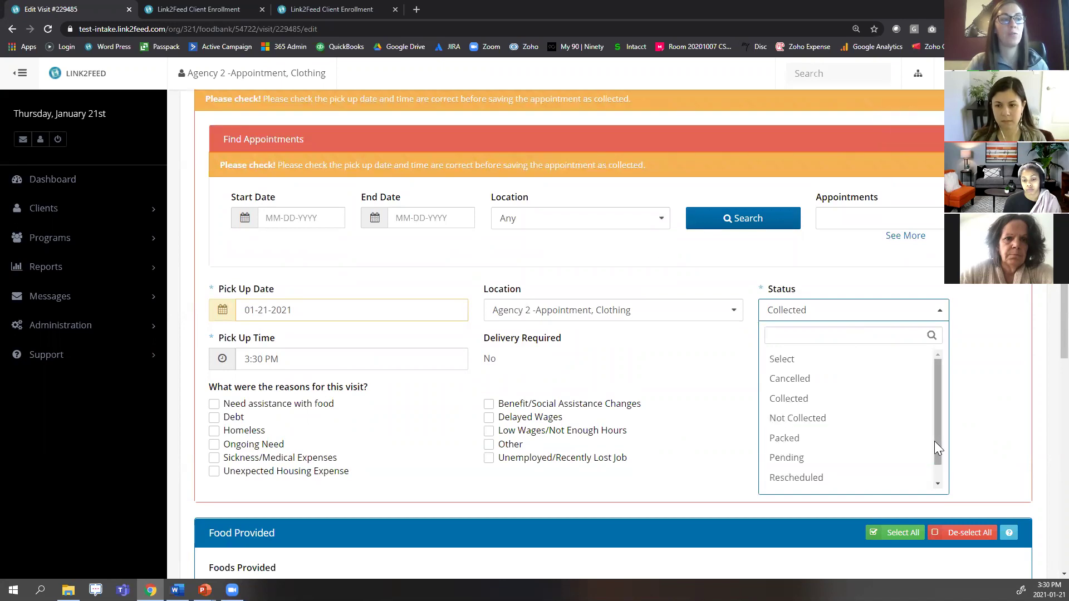
scroll(935, 441, "down", 1)
scroll(934, 401, "up", 1)
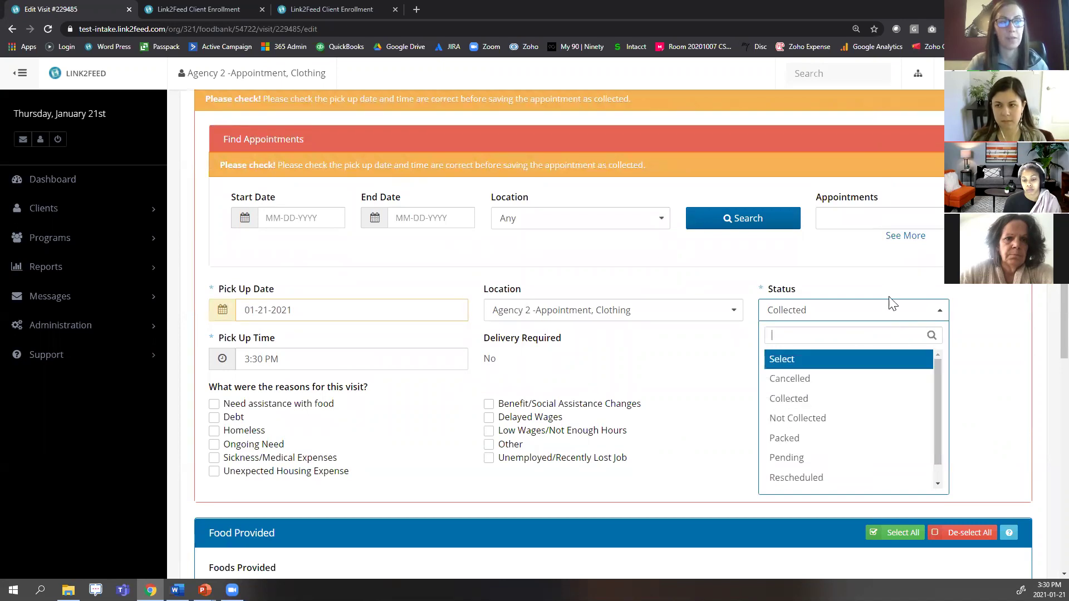
left_click(872, 276)
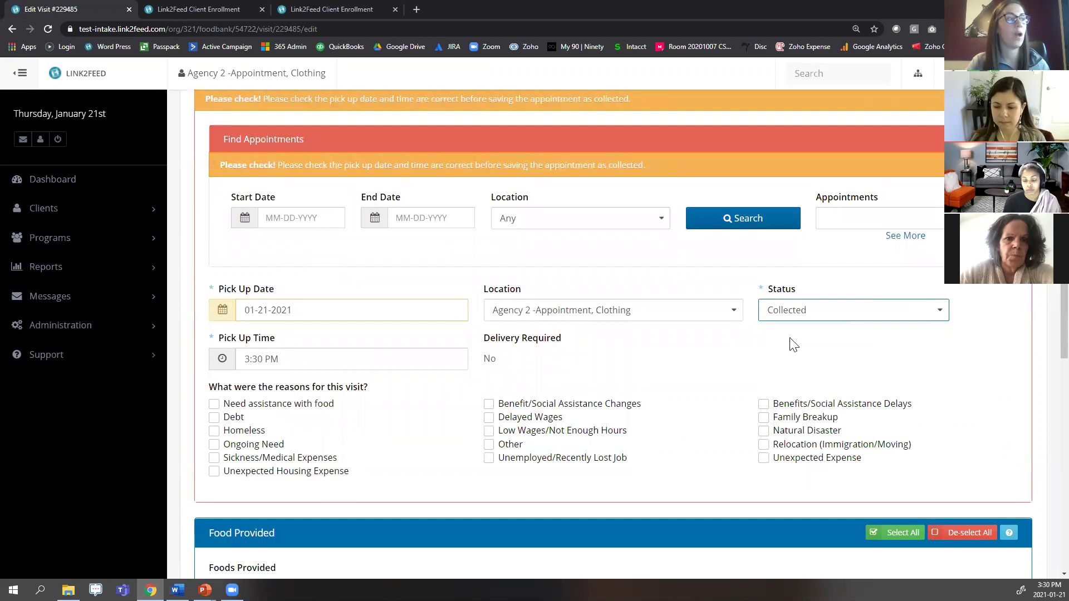
scroll(813, 337, "down", 10)
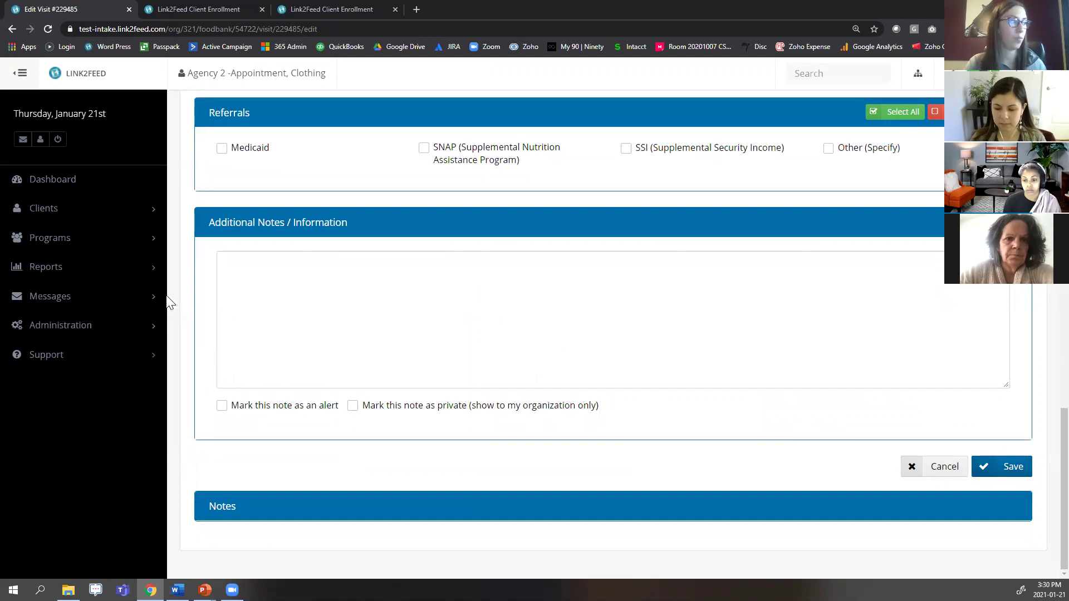
Go to Clients > Appointments List, leaving the visit edit unsaved.
left_click(92, 210)
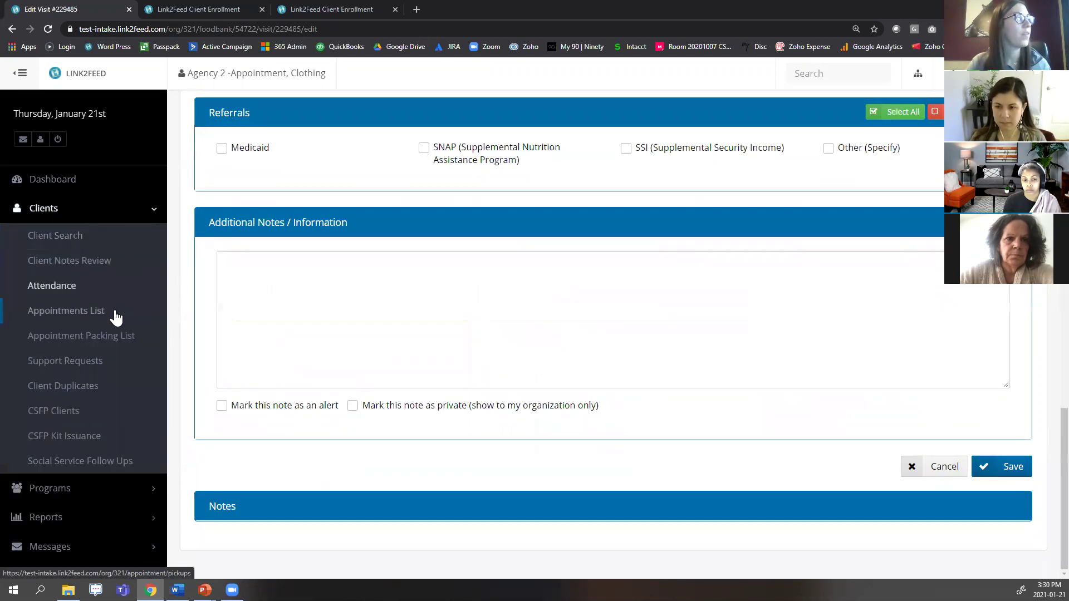
left_click(85, 314)
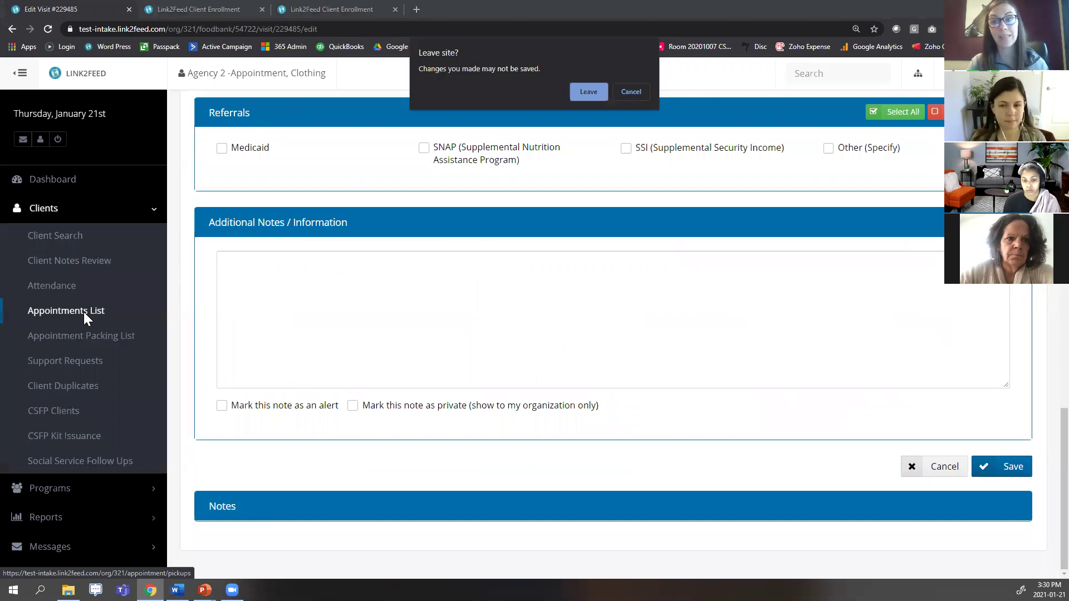
left_click(591, 100)
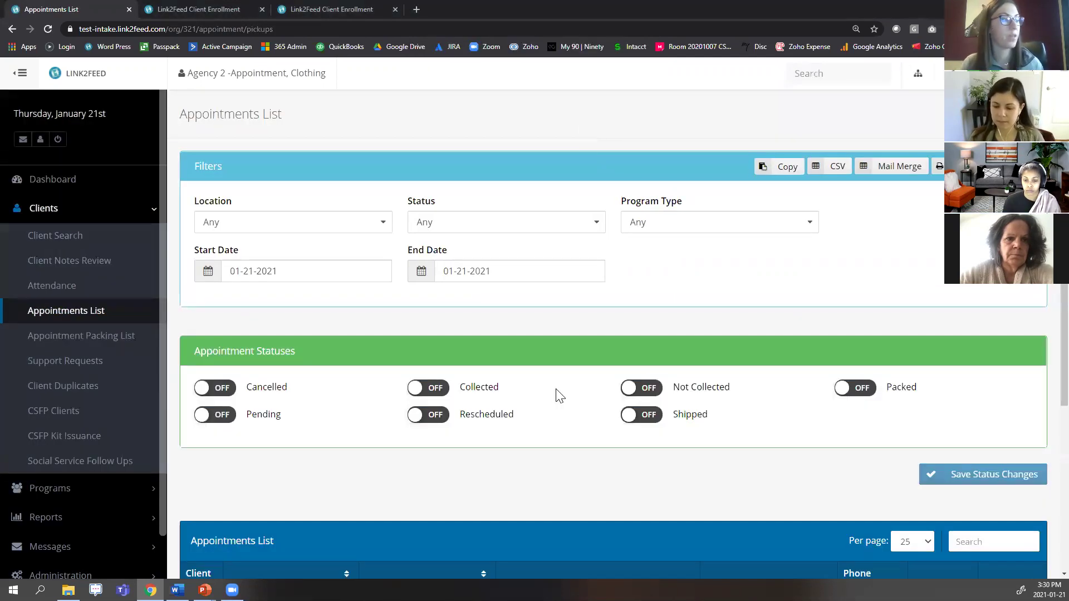
Show the location, status and program type filter options without changing them.
right_click(315, 206)
left_click(274, 224)
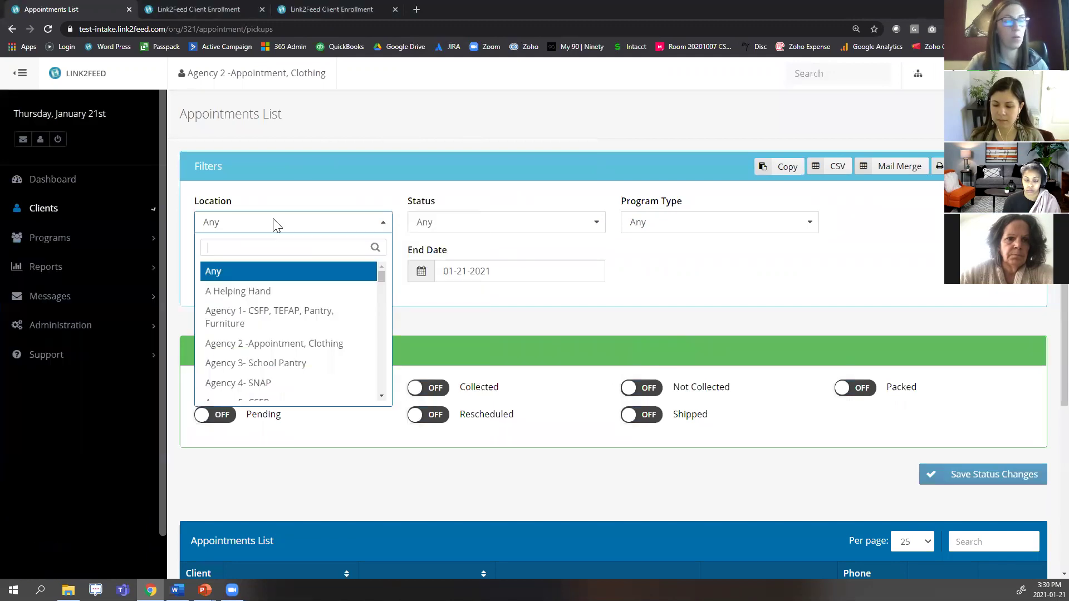
left_click(570, 141)
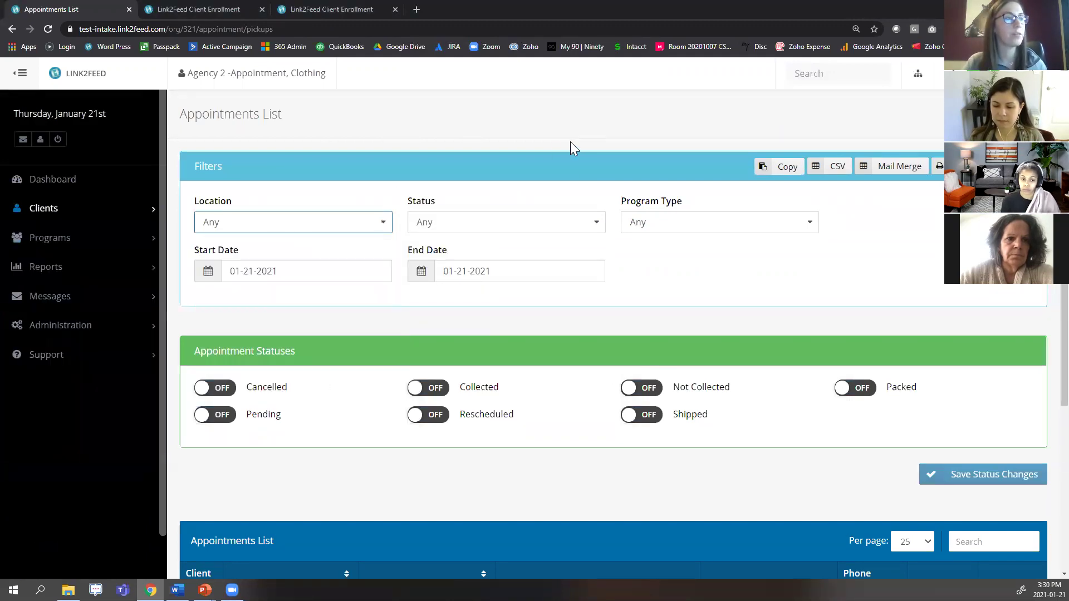
left_click(545, 221)
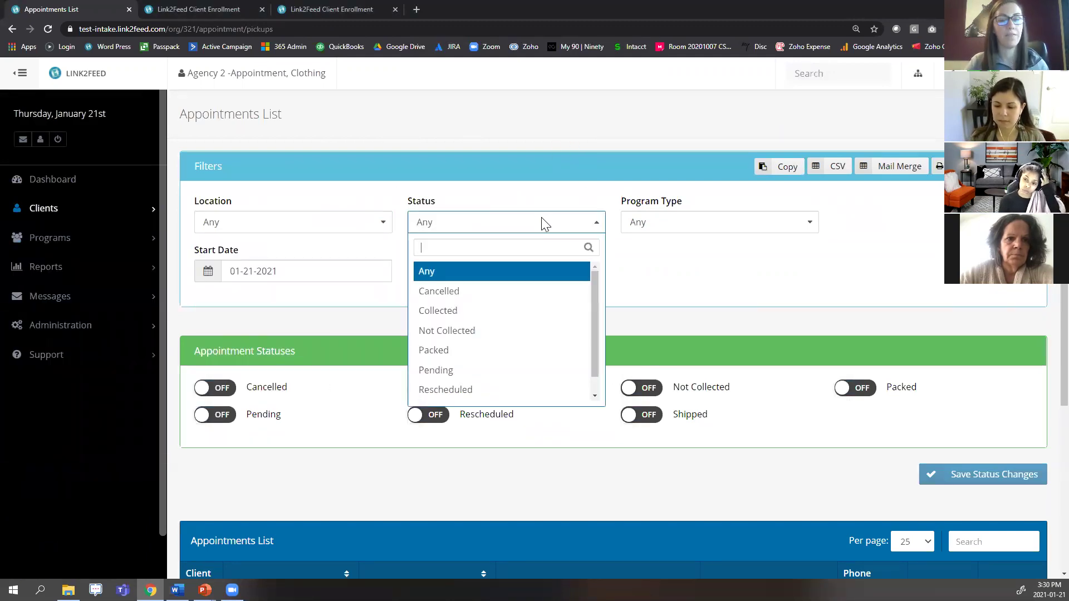
left_click(541, 220)
left_click(723, 221)
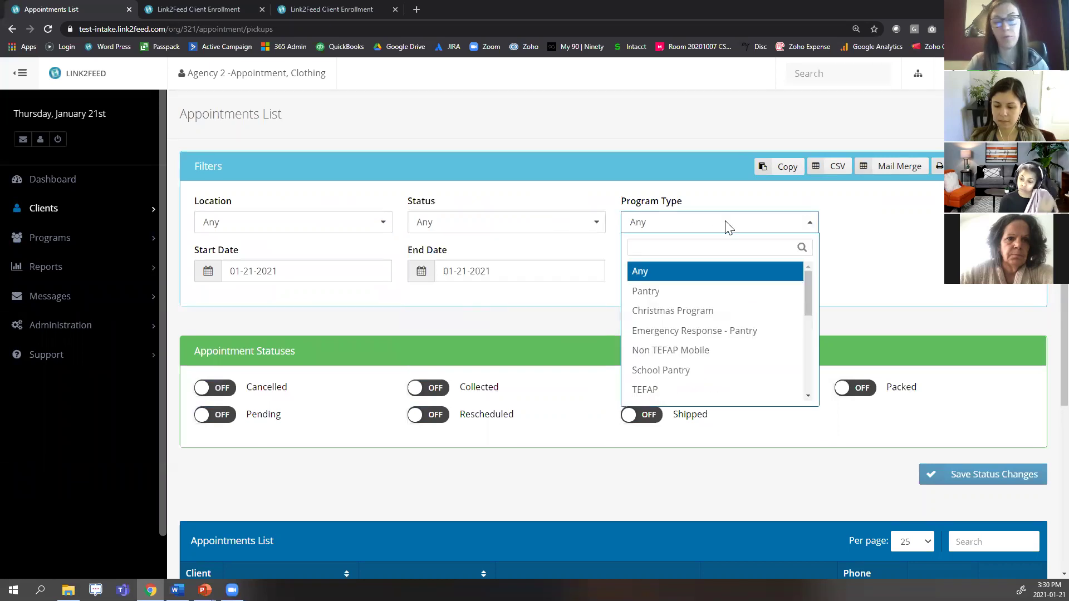
left_click(720, 222)
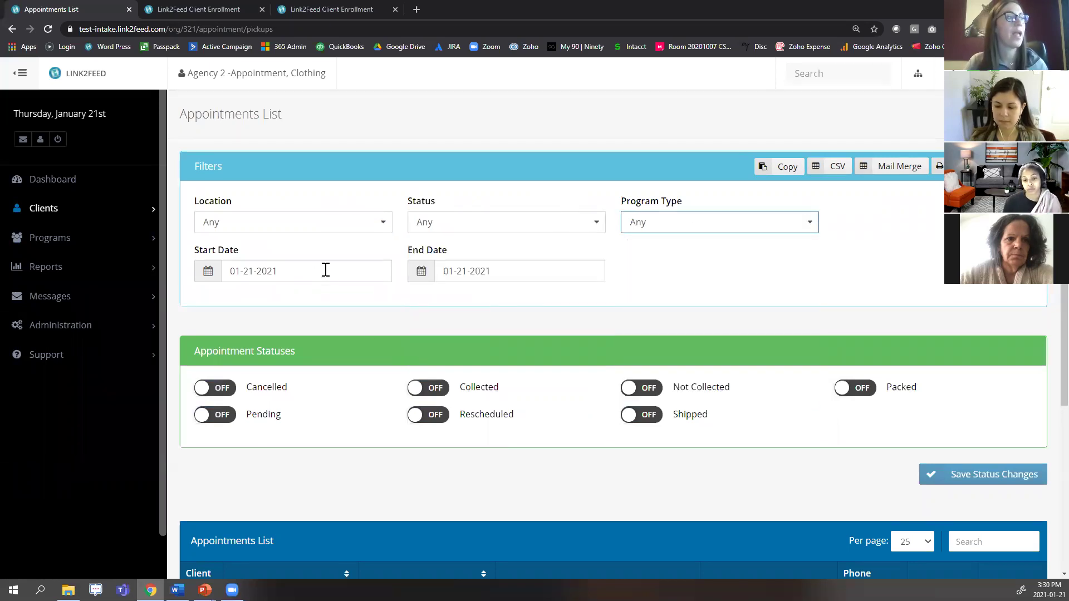
Filter appointments from 01-21-2021 to 01-28-2021 and scroll through the results.
left_click(326, 270)
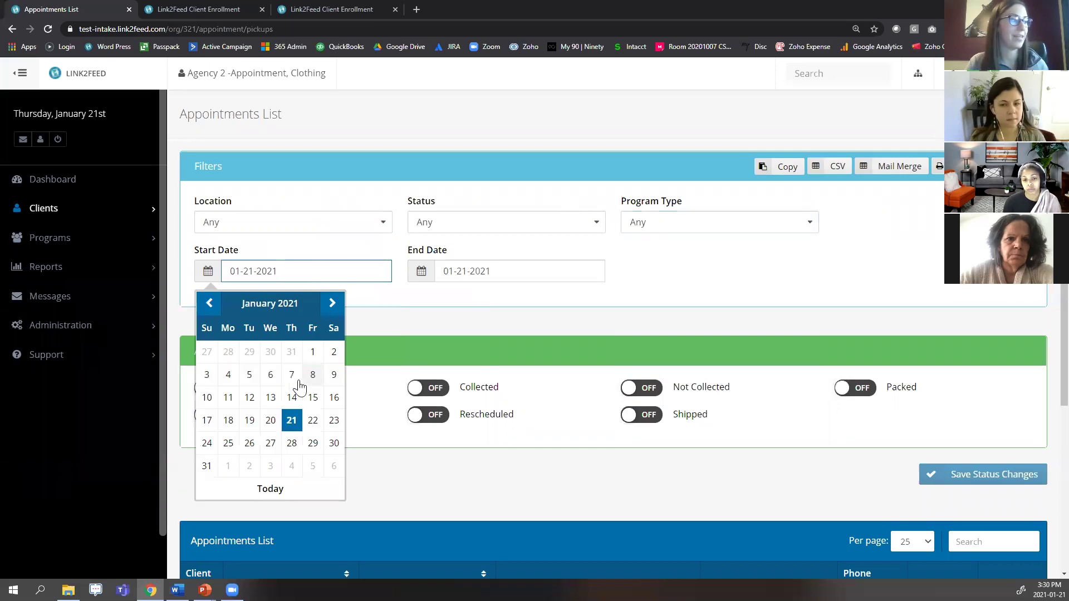
left_click(292, 421)
left_click(539, 267)
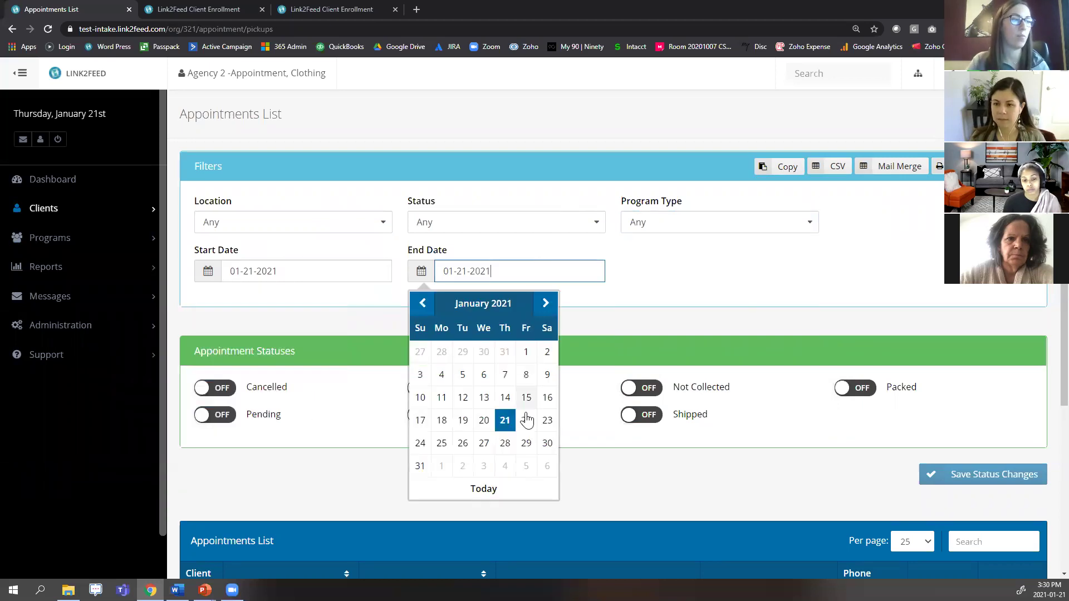
left_click(505, 444)
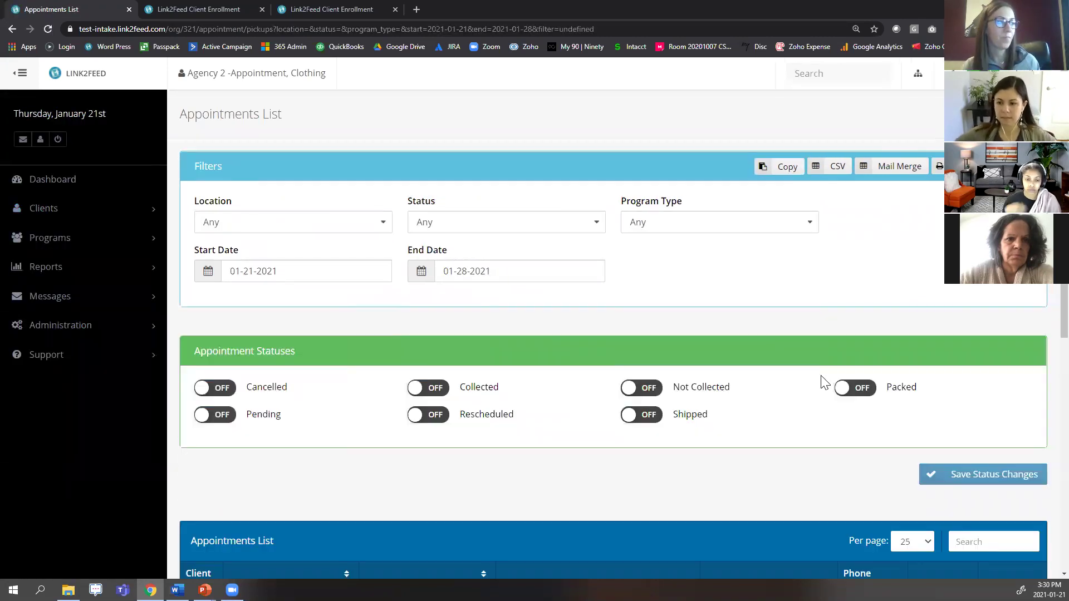
scroll(777, 356, "down", 2)
scroll(776, 360, "down", 4)
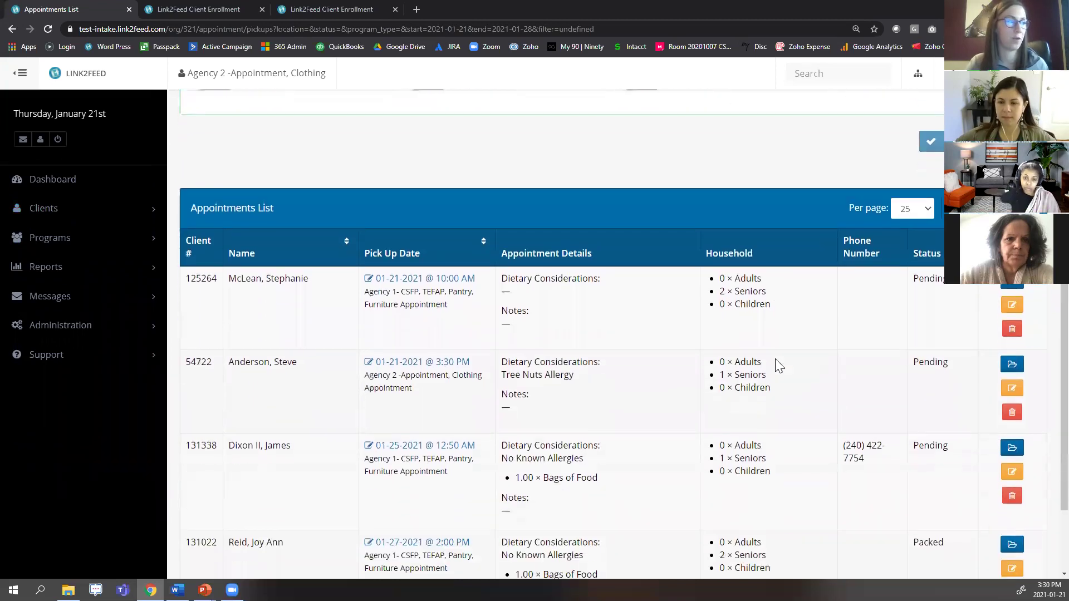
scroll(777, 360, "down", 1)
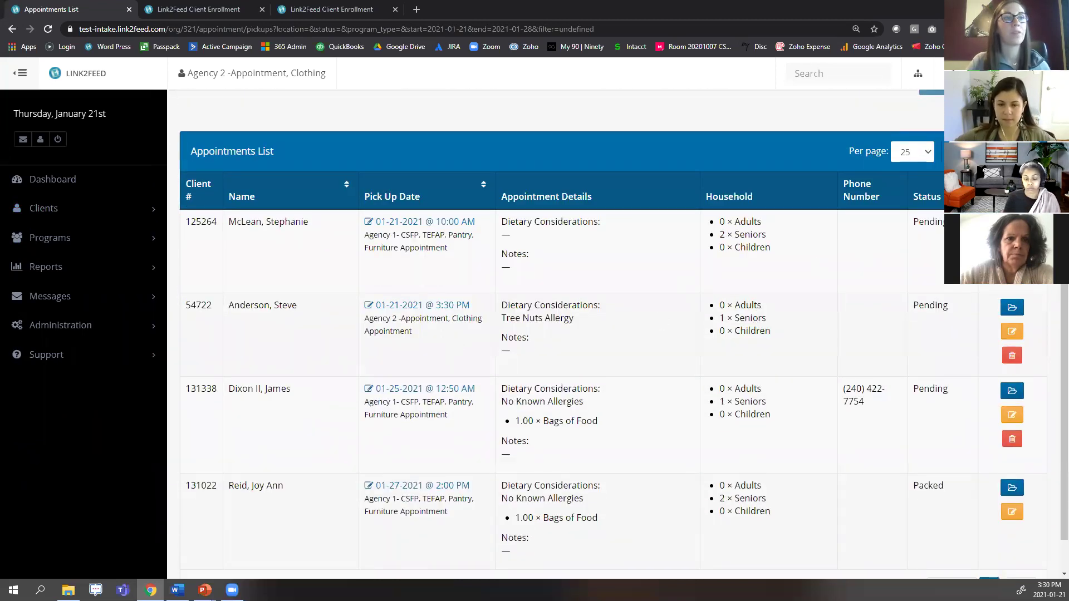
left_click(1012, 248)
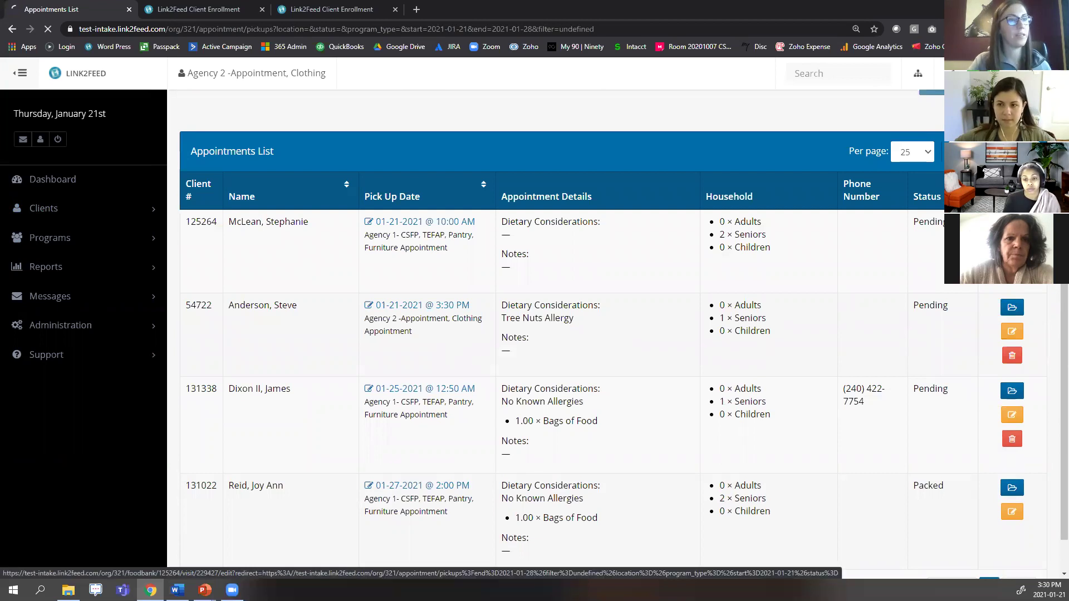
scroll(949, 311, "down", 5)
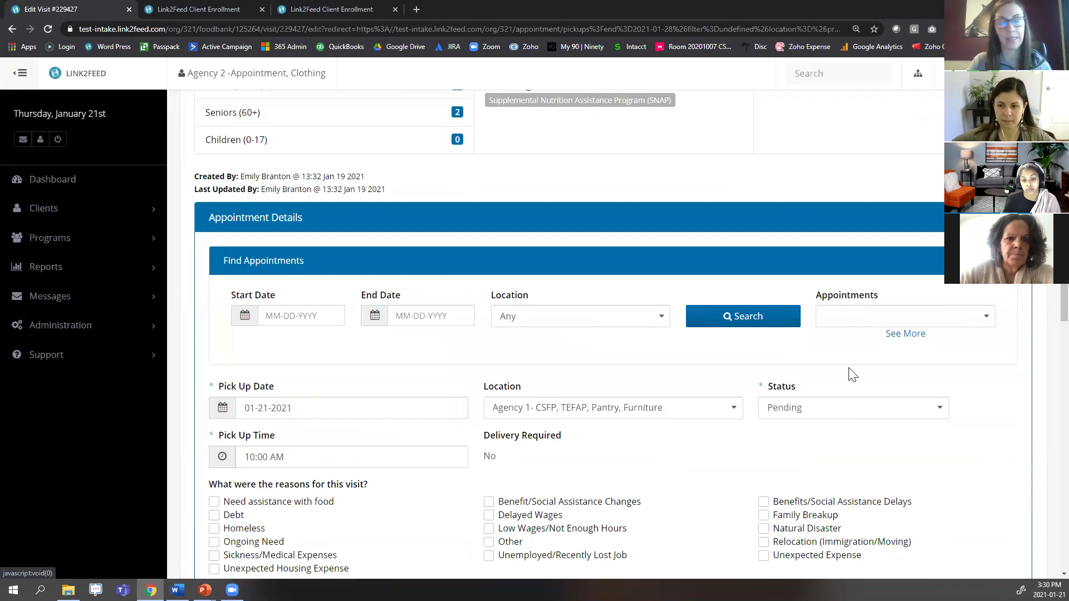
left_click(86, 208)
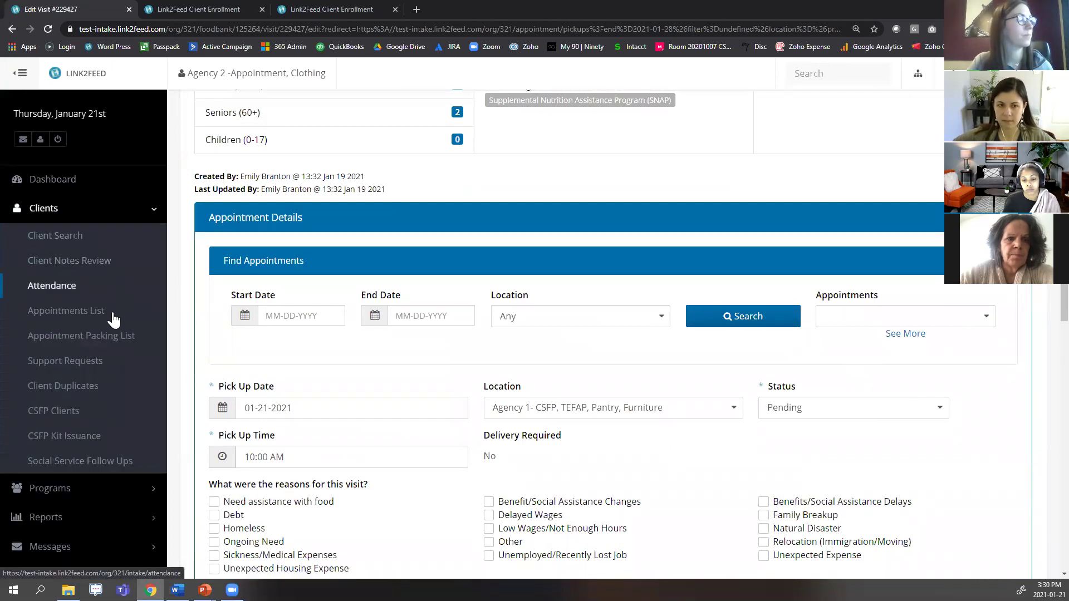
left_click(68, 313)
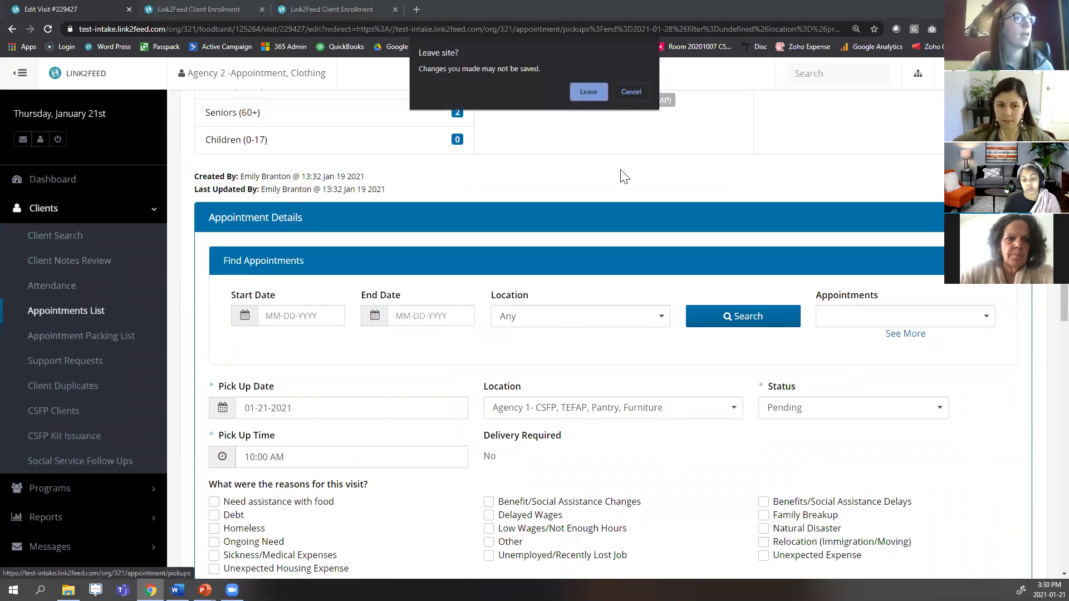
left_click(588, 92)
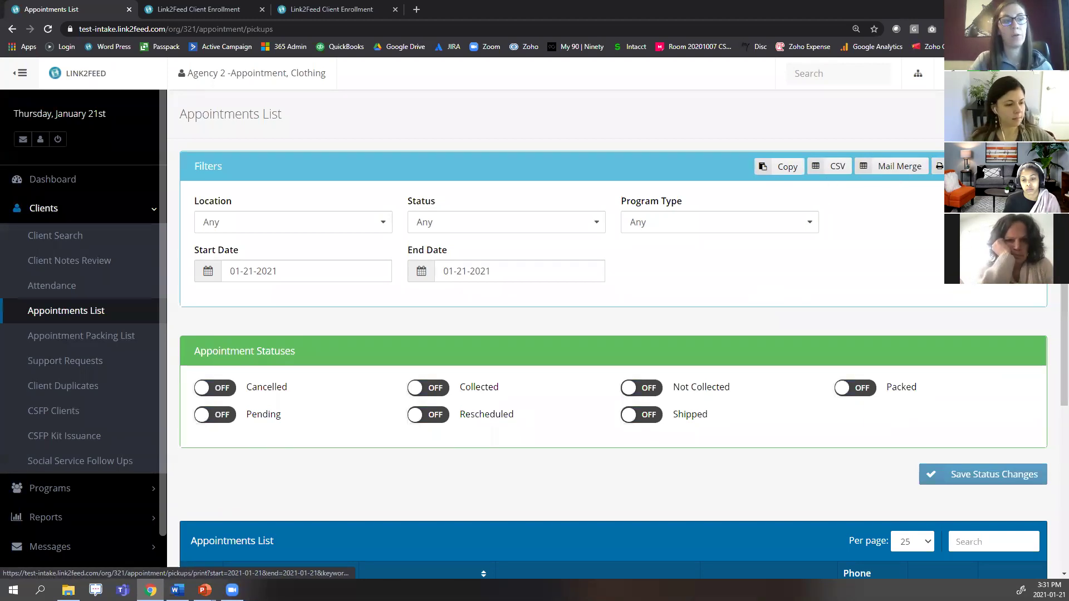
Set Collected as the status for both listed appointments, then bring up the Client Enrollment form.
scroll(628, 206, "down", 4)
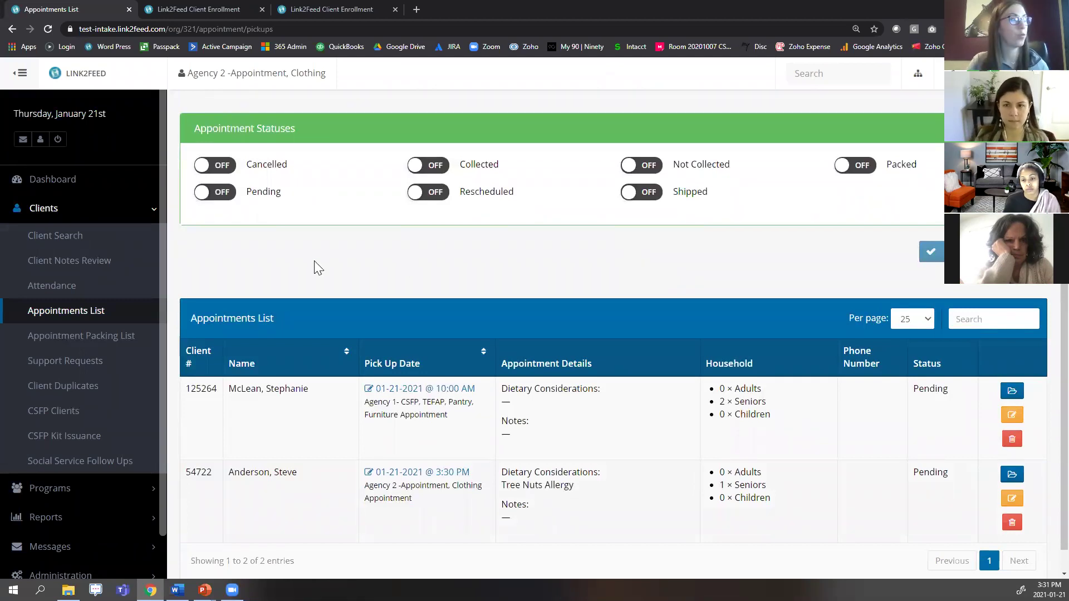
left_click(443, 169)
scroll(266, 248, "down", 1)
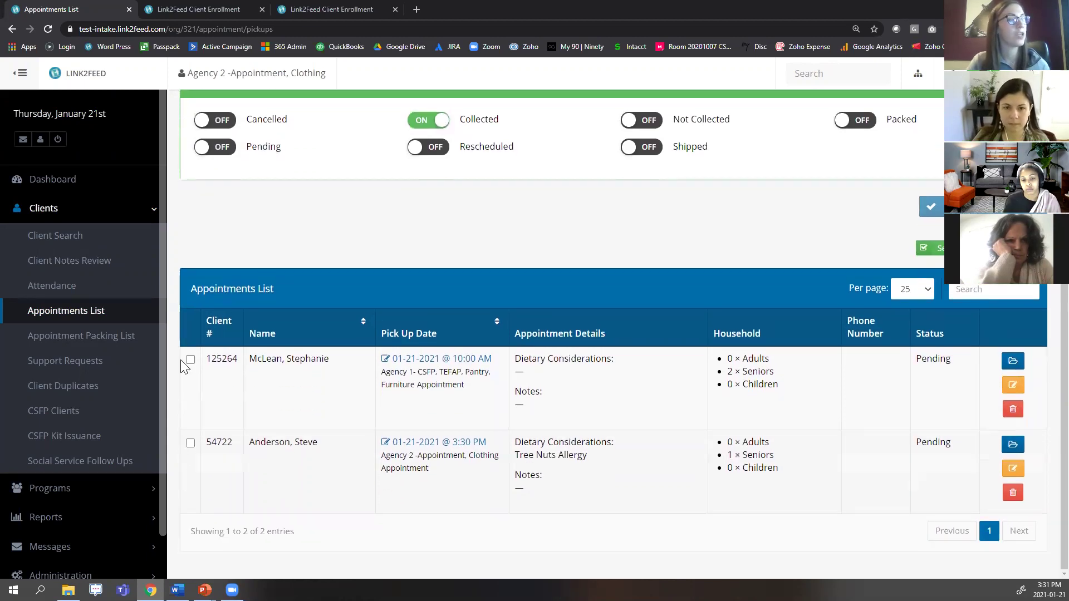
left_click(190, 359)
left_click(190, 444)
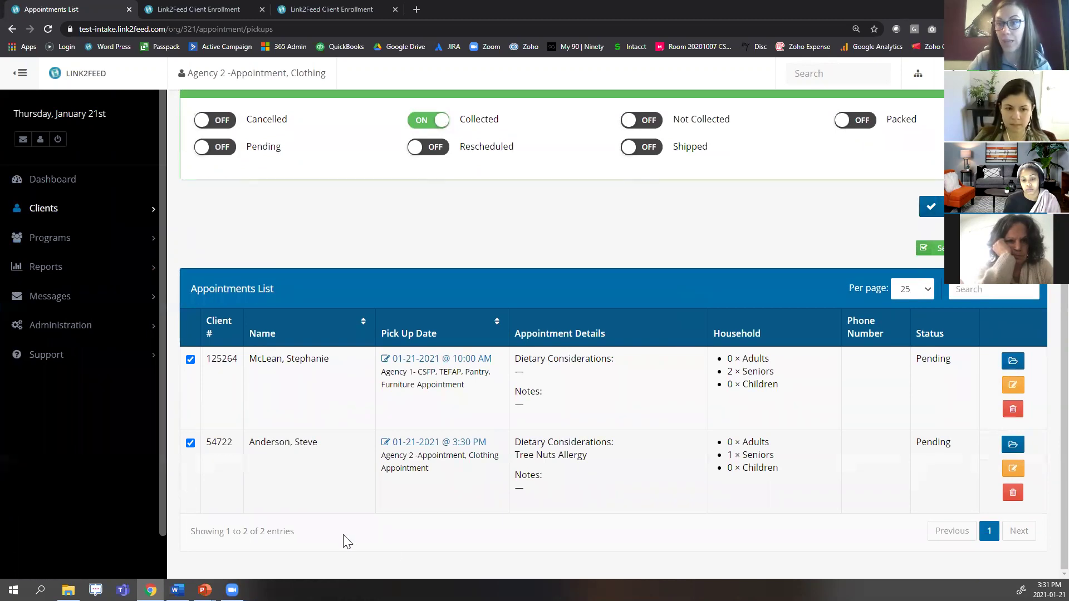
key("alt+Tab")
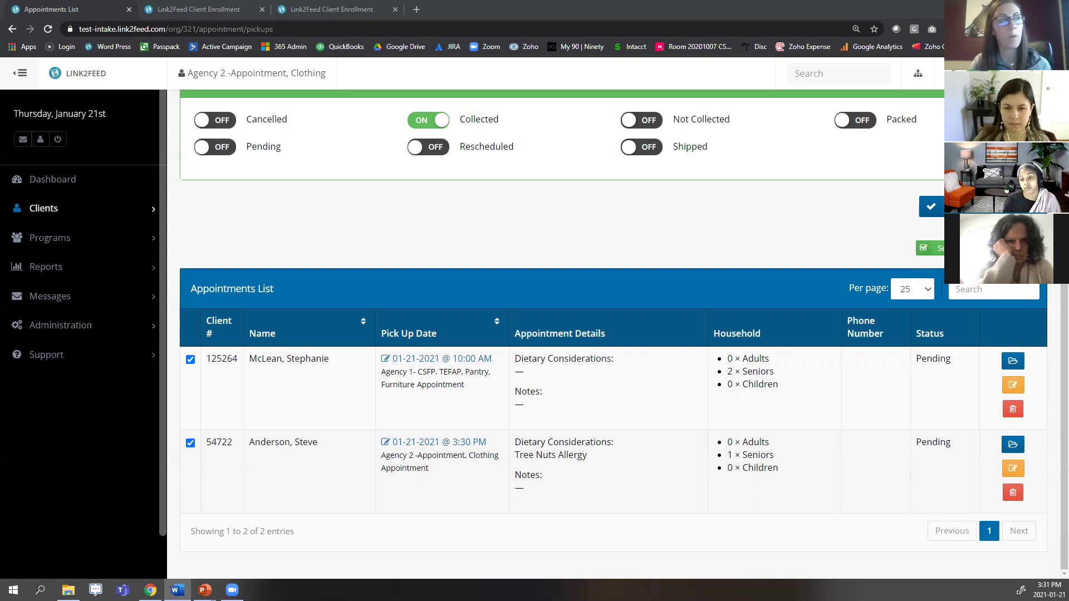
left_click(231, 9)
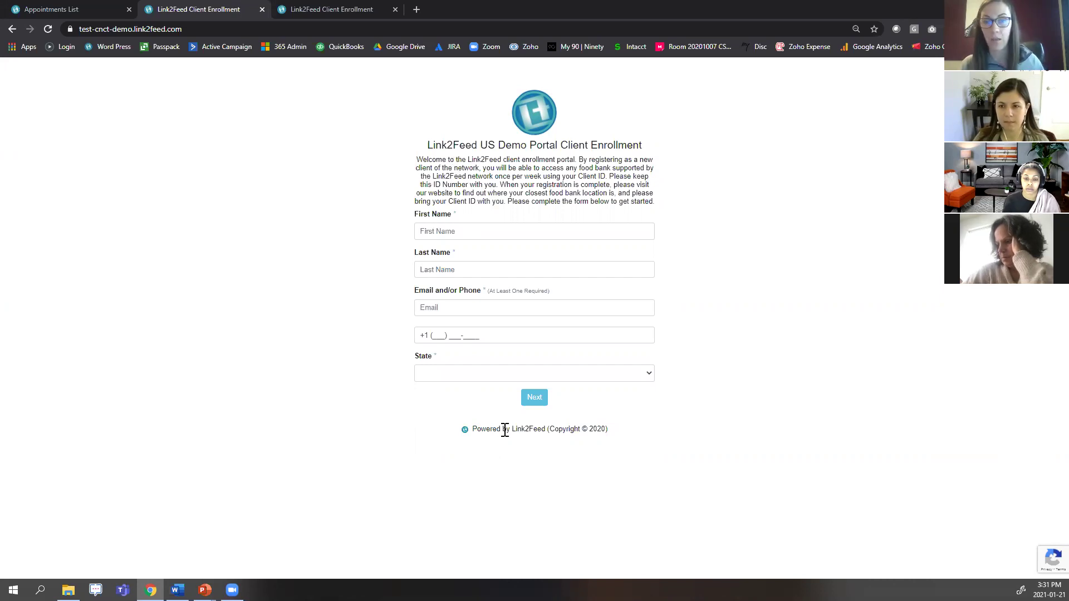
From the registration thank-you page, open Book Services for the newly registered client.
left_click(278, 6)
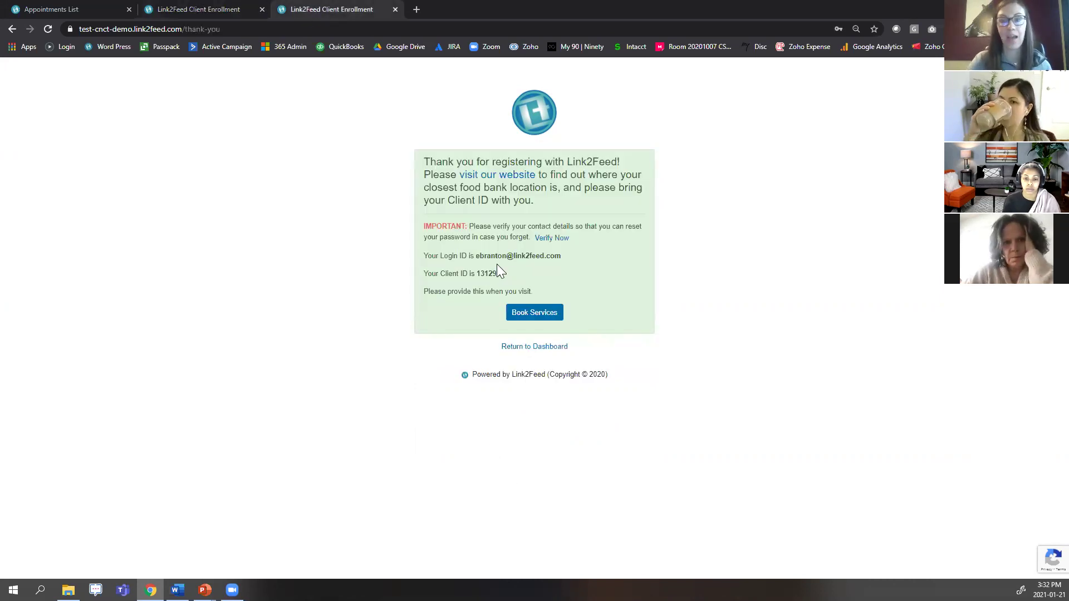
left_click(542, 317)
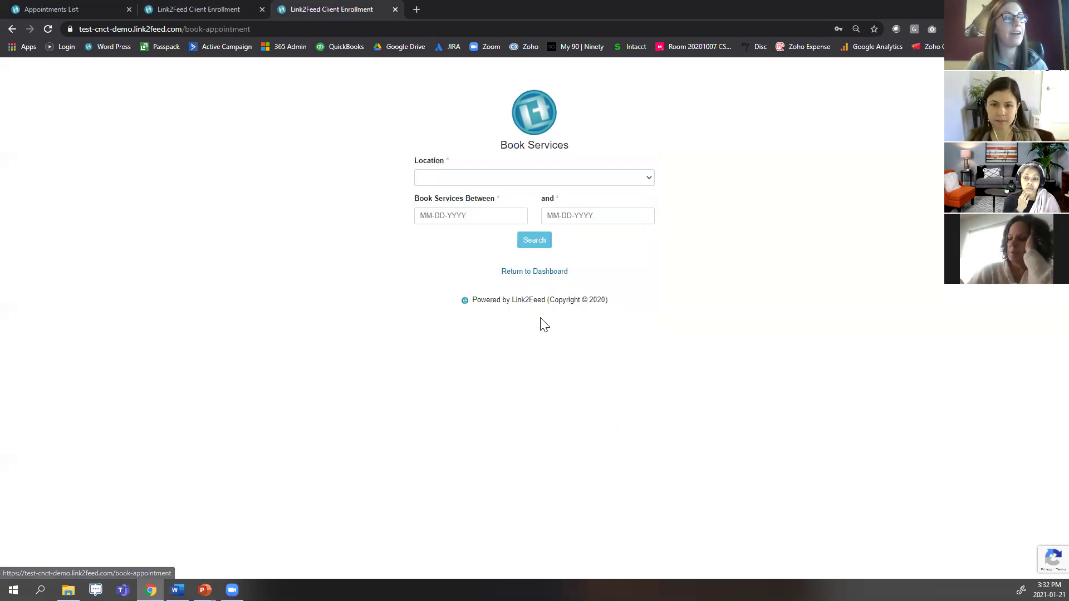
Set location to Agency 2 and the date range to 01-21-2021 through 01-28-2021.
left_click(511, 178)
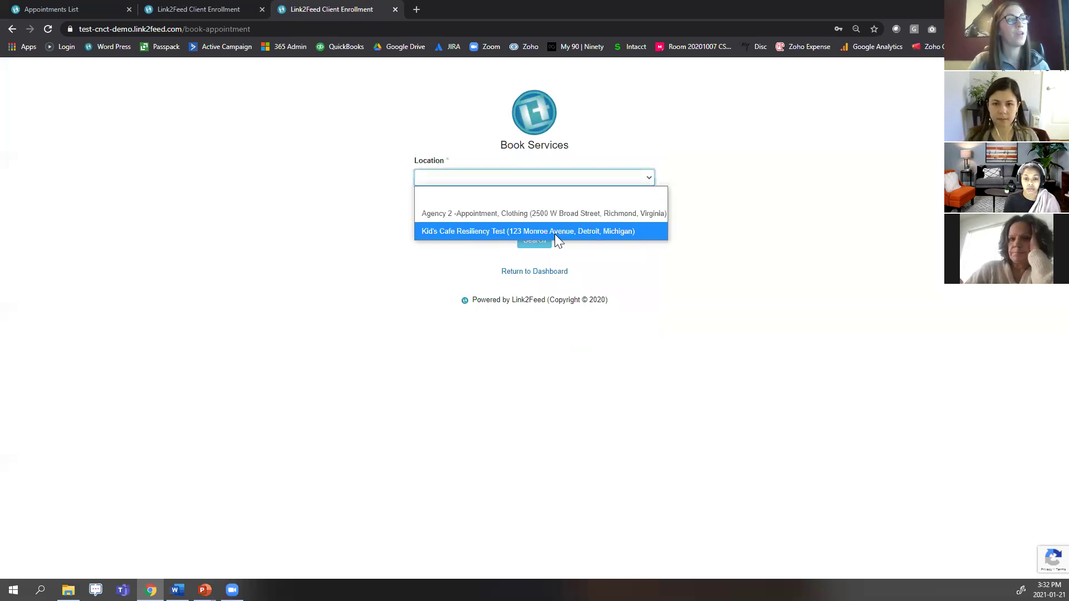
left_click(554, 213)
left_click(470, 216)
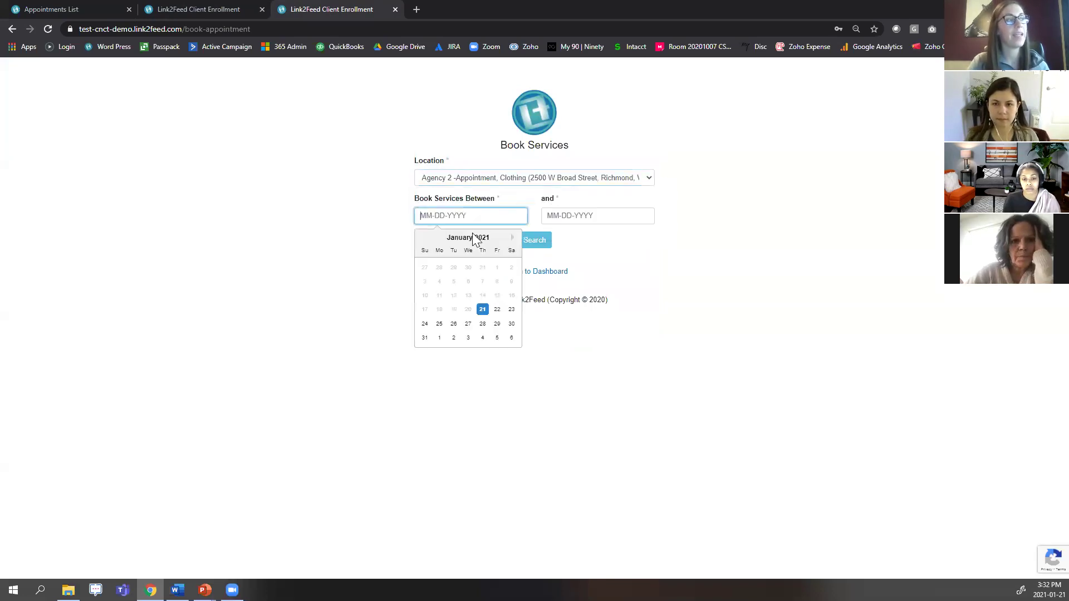
left_click(483, 311)
left_click(616, 215)
left_click(610, 323)
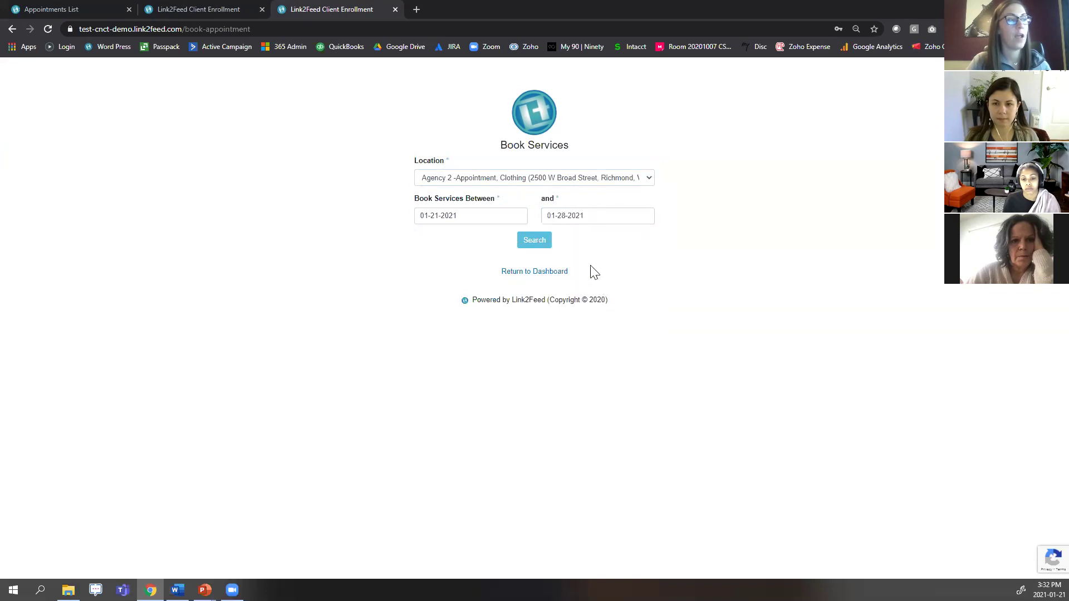
Search the openings and choose the Thu January 21st 4:00 PM slot.
left_click(534, 245)
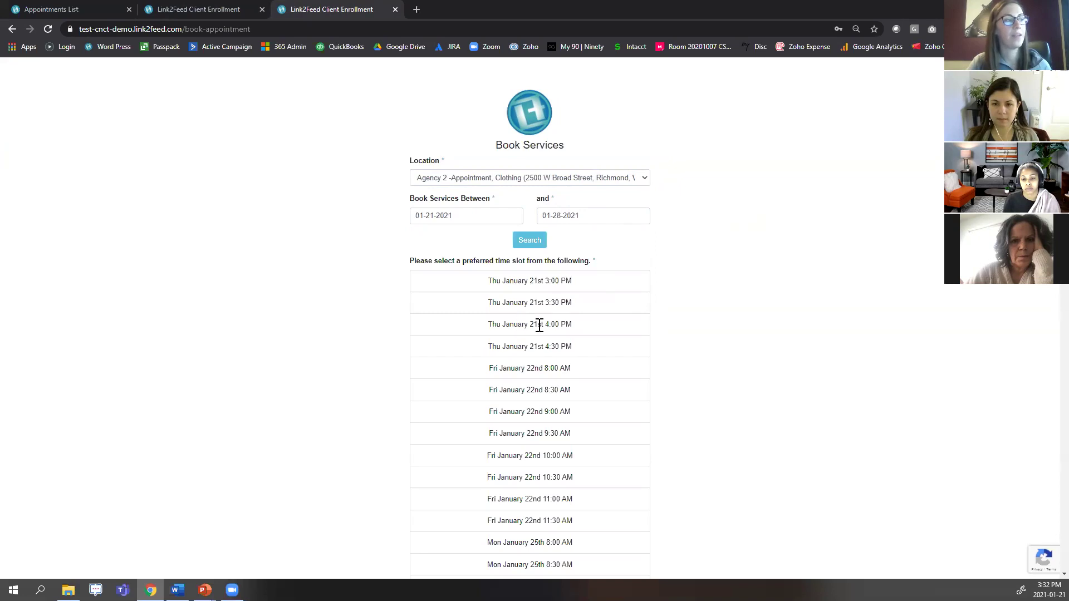
left_click(540, 325)
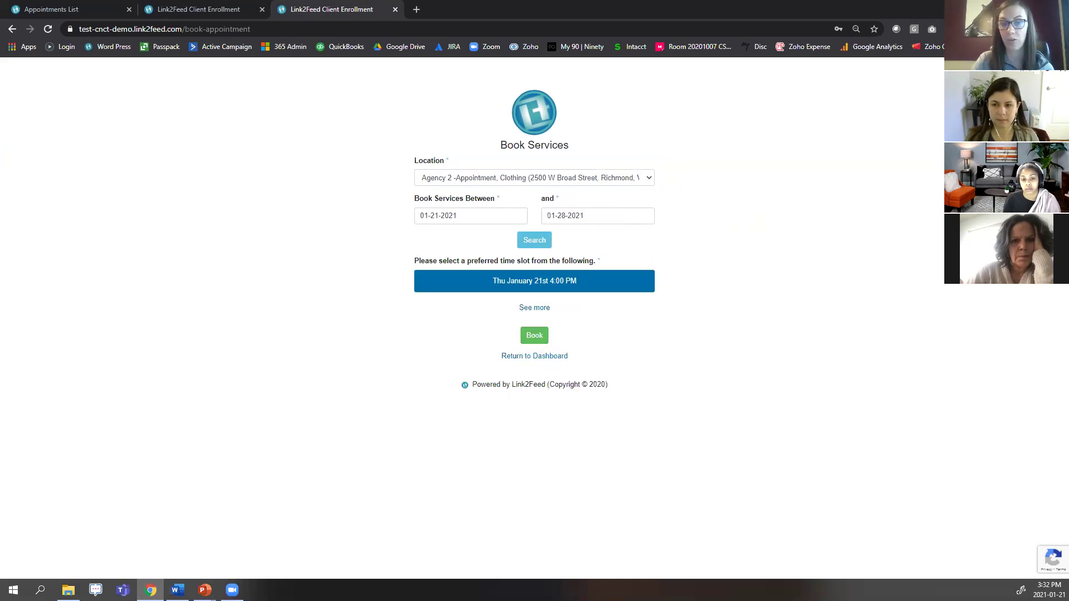
key("alt+Tab")
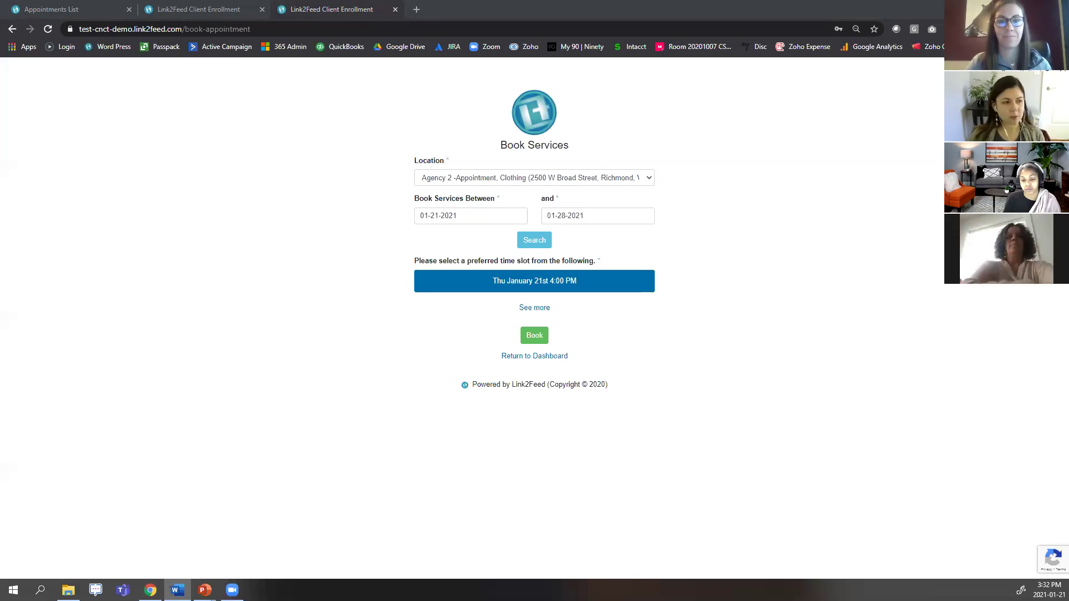
Return to the staff side and view the Dashboard's Most Recently Accessed Client Records.
left_click(64, 8)
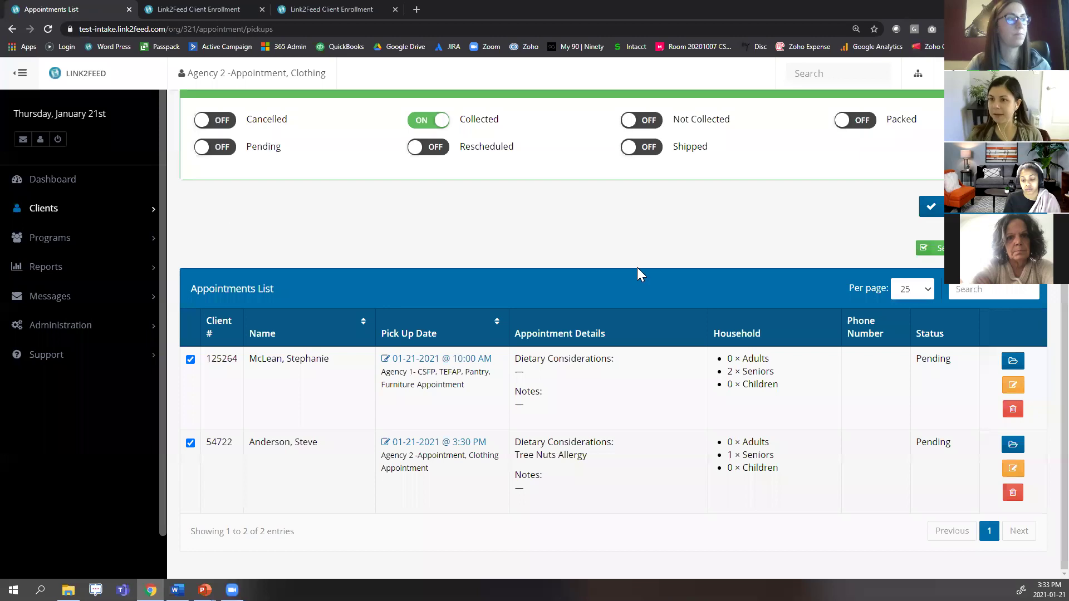
left_click(66, 184)
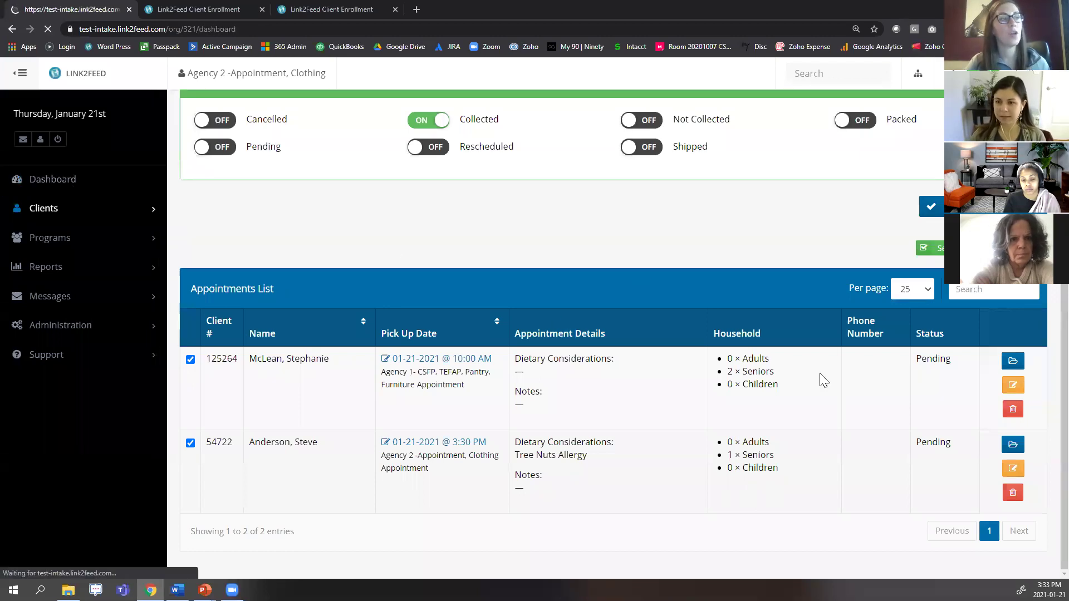
scroll(787, 340, "down", 4)
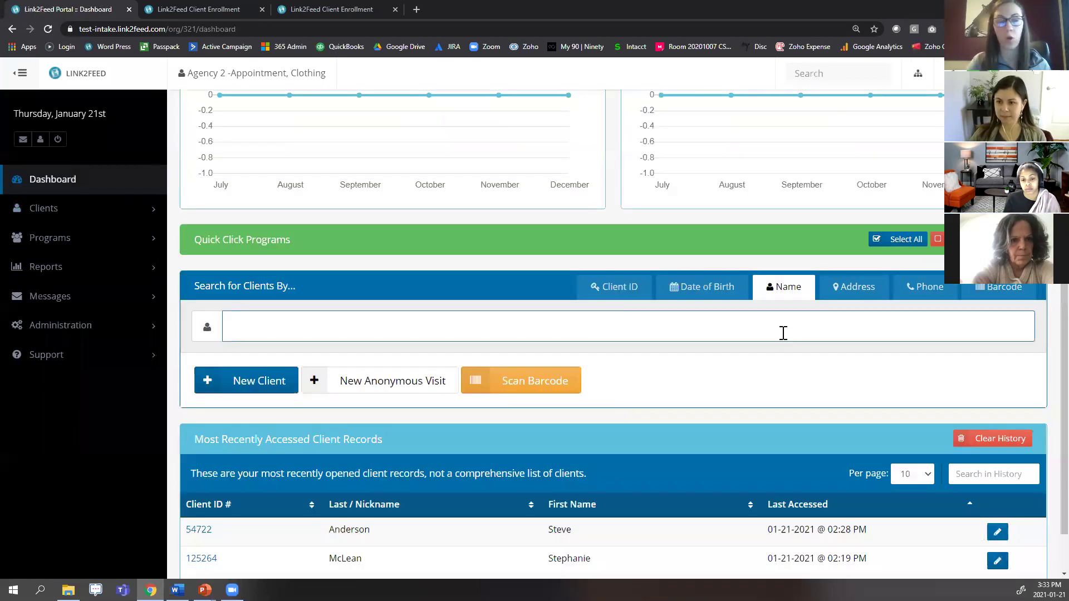
scroll(784, 333, "down", 1)
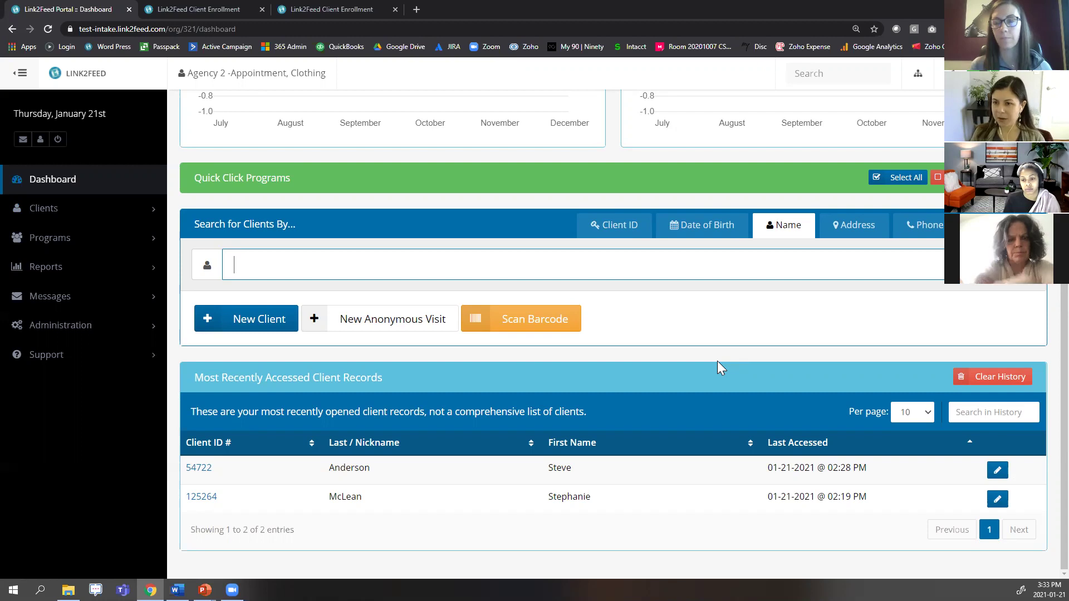
Open the top recently accessed client and start a New Clothing Program visit.
left_click(408, 473)
left_click(410, 474)
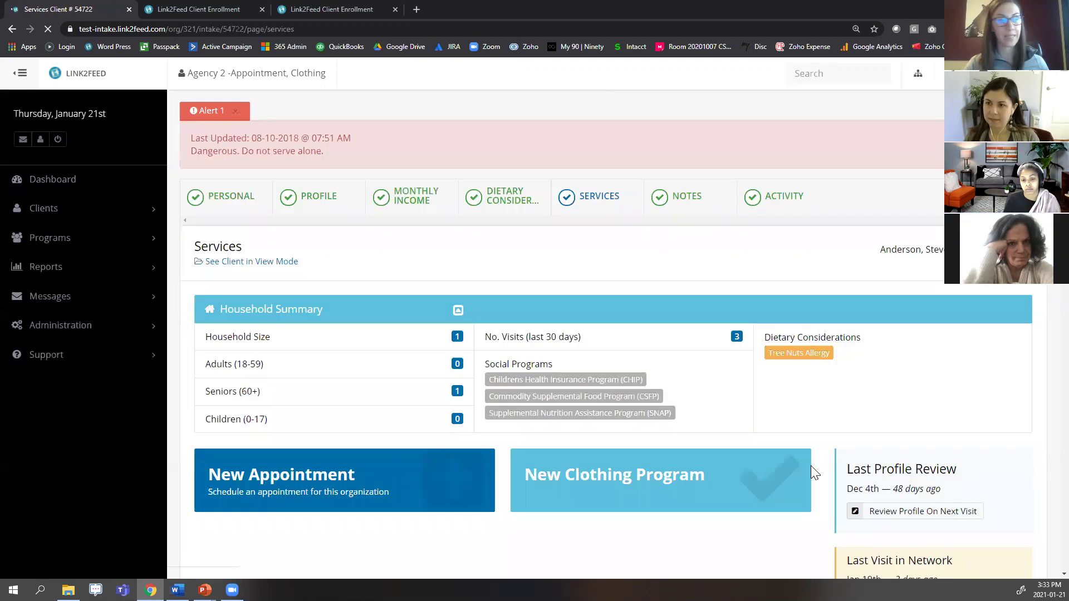
left_click(657, 489)
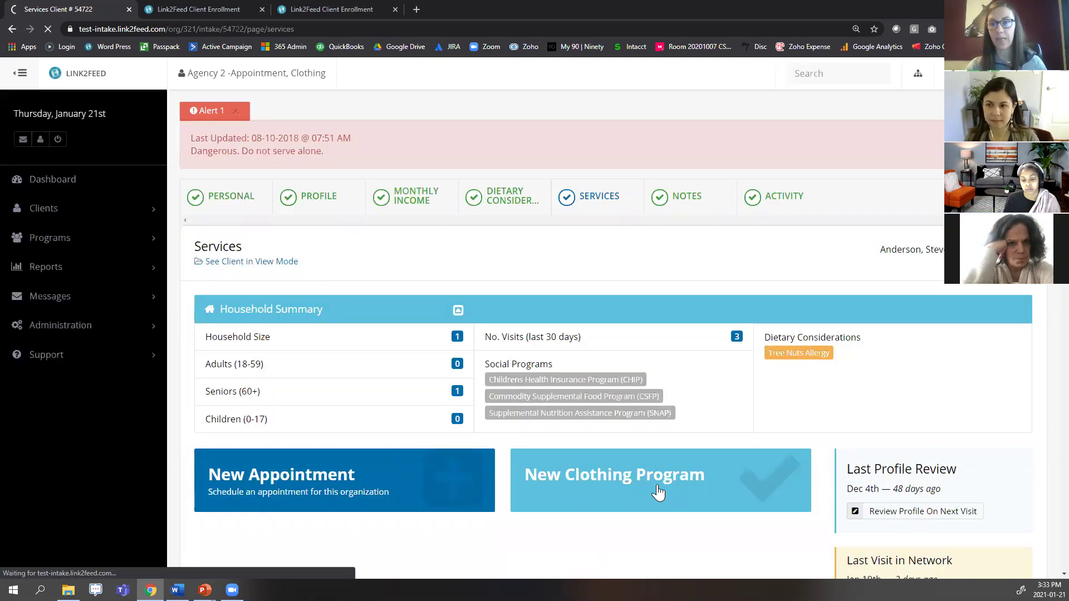
scroll(752, 431, "down", 2)
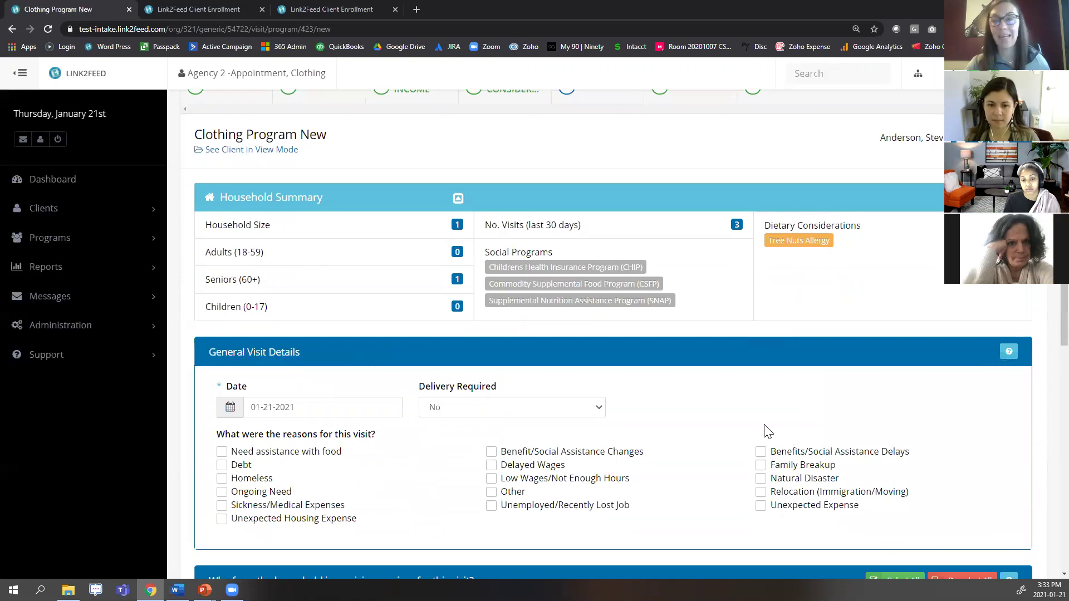
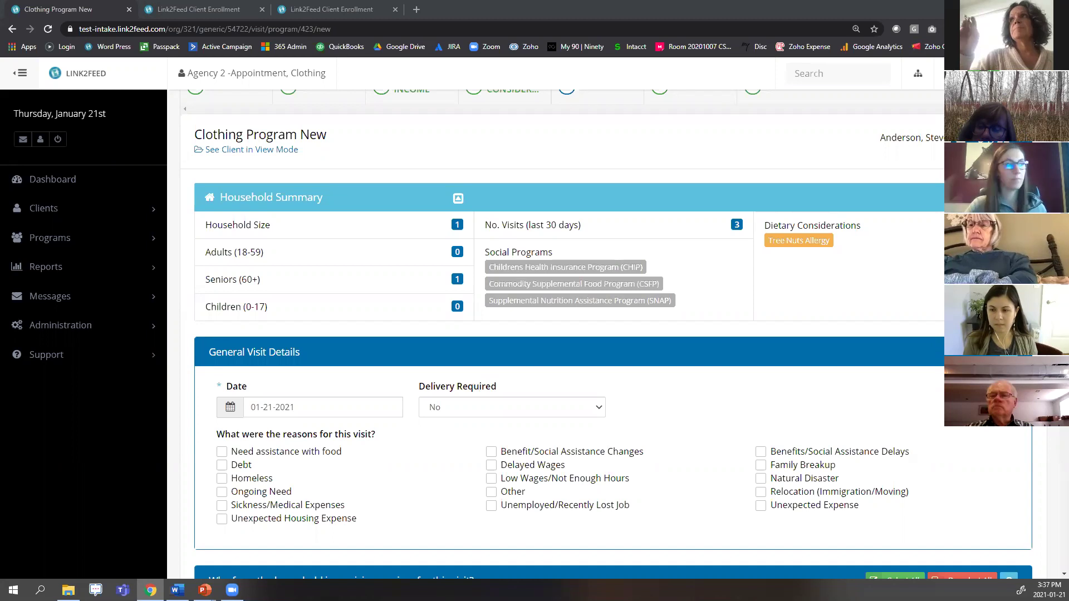
Leave the unfinished clothing visit without saving and go to the client's Services tab.
scroll(669, 310, "up", 2)
left_click(595, 195)
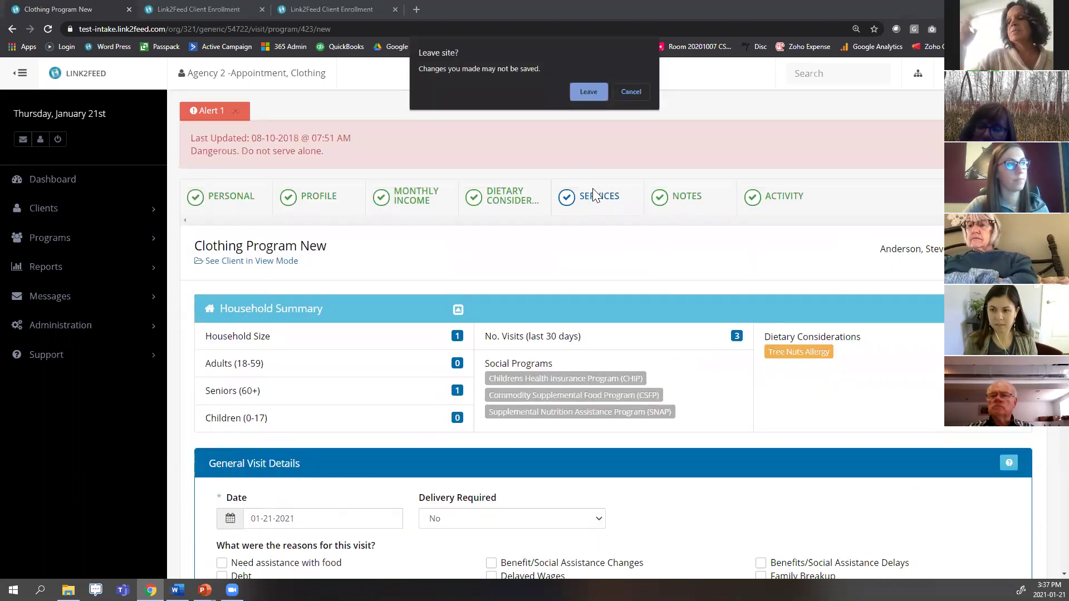
left_click(581, 91)
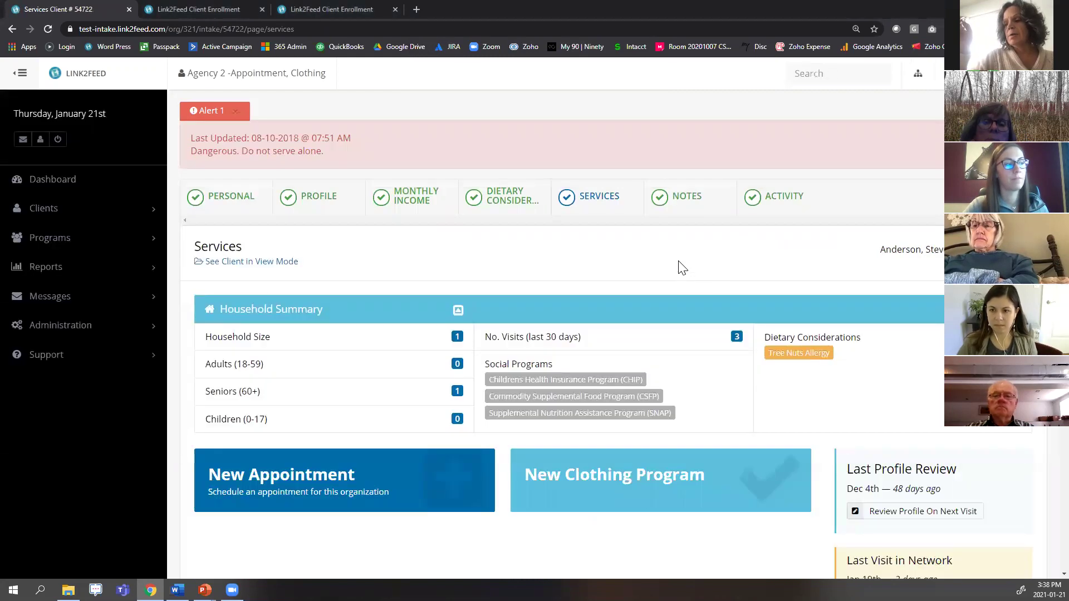
Scroll the Services page to review the Last Visit in Network details.
scroll(683, 268, "down", 1)
scroll(676, 260, "down", 1)
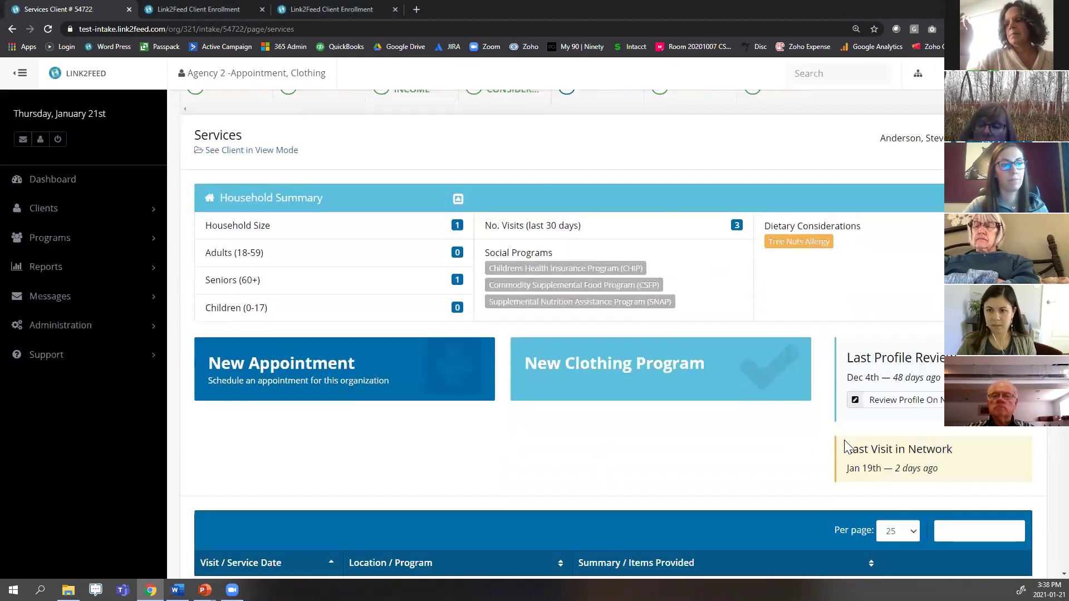
left_click_drag(846, 447, 958, 470)
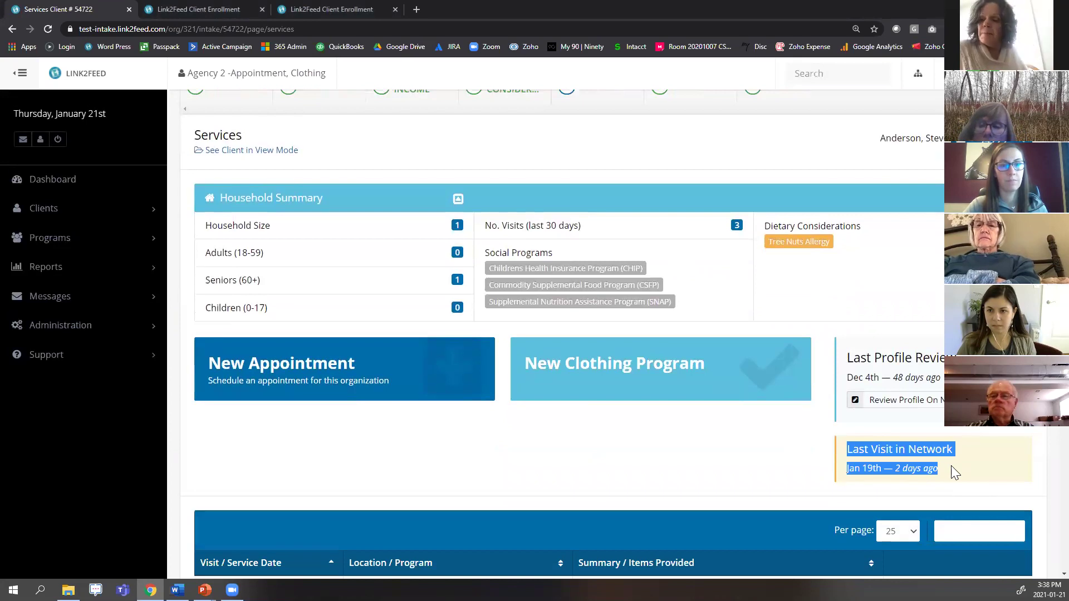
left_click(741, 454)
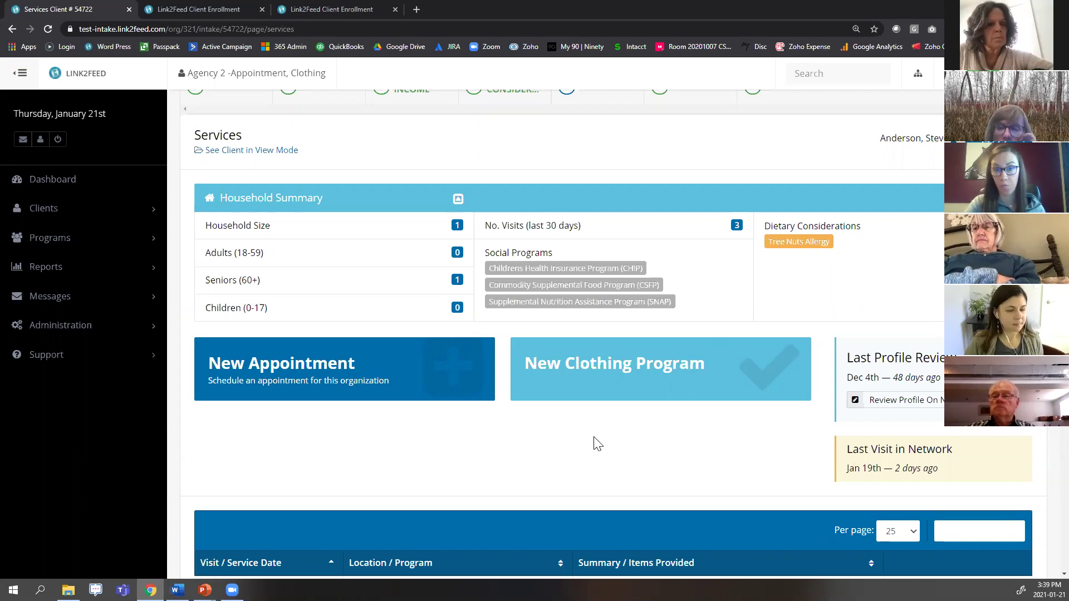
Open Administration > Organizations and enable Christmas Program for Agency 2.
left_click(85, 328)
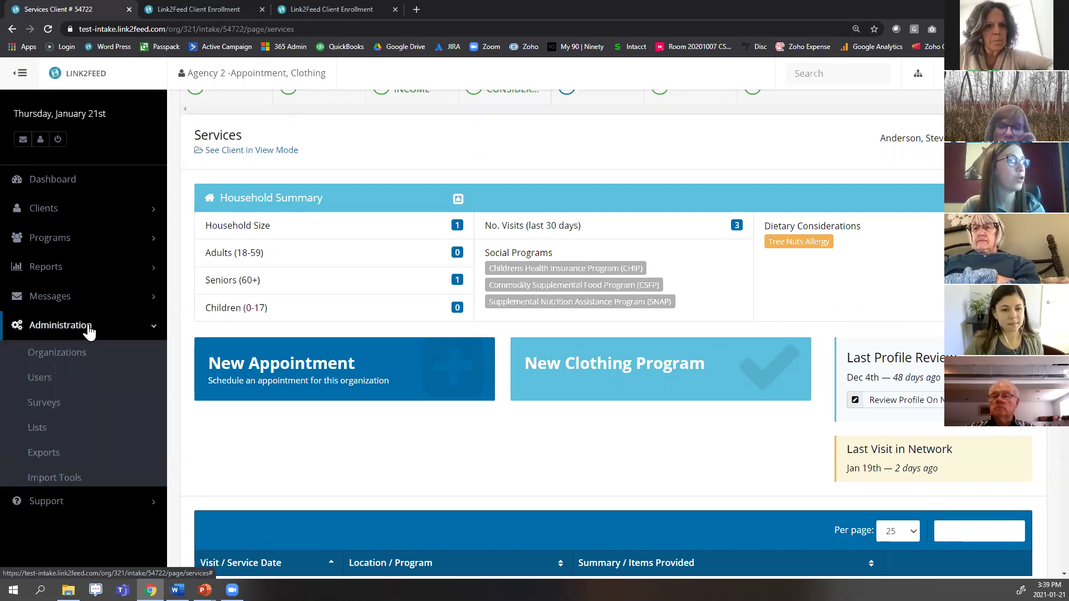
left_click(88, 348)
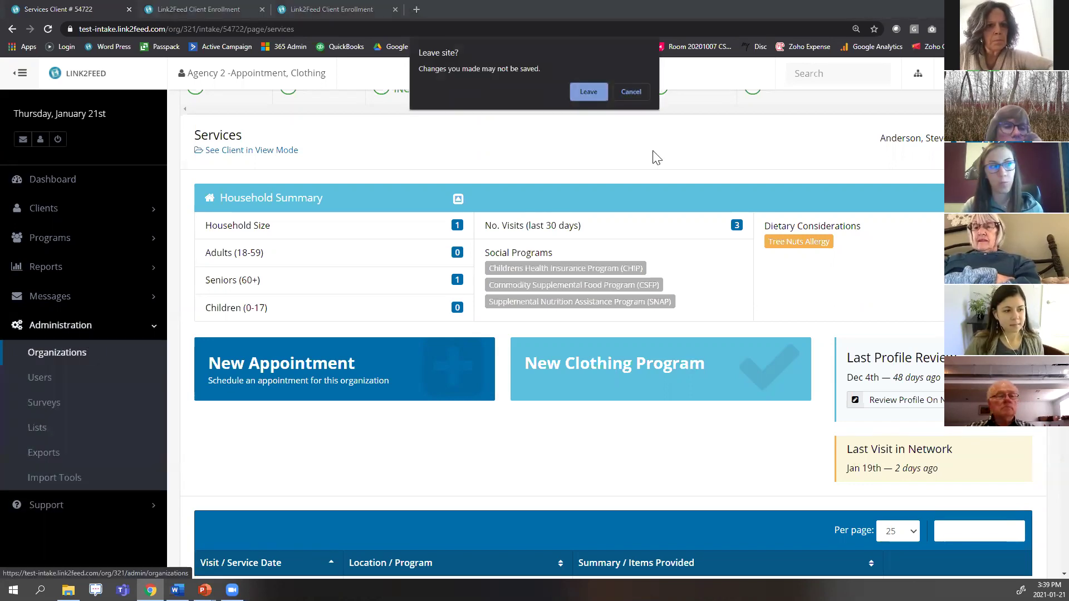
left_click(588, 93)
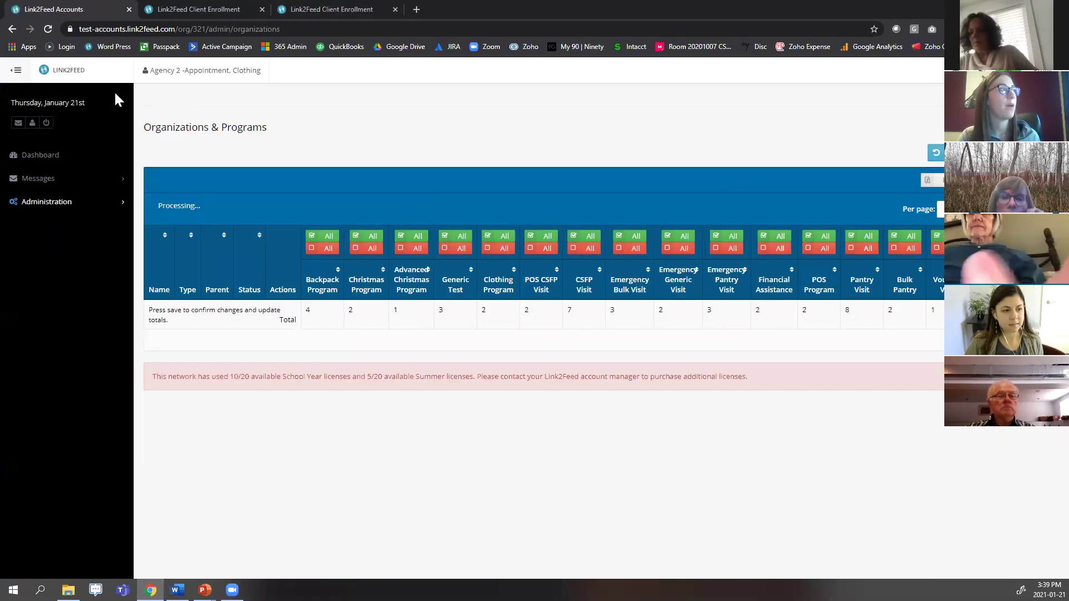
left_click(82, 208)
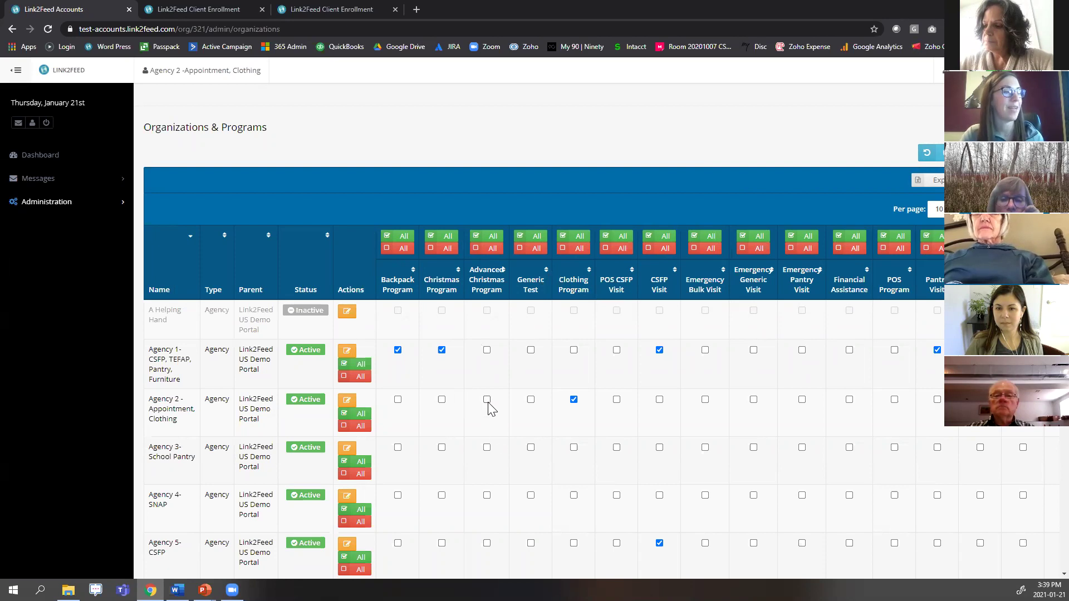
left_click(442, 400)
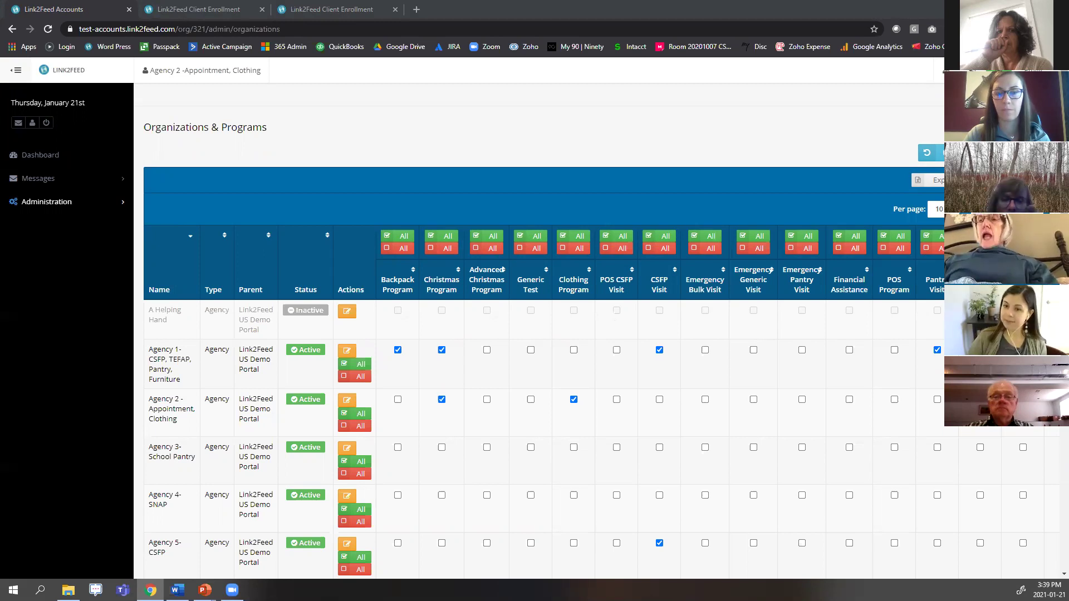
Briefly check the client enrollment form, then leave Organizations for the Dashboard.
left_click(207, 10)
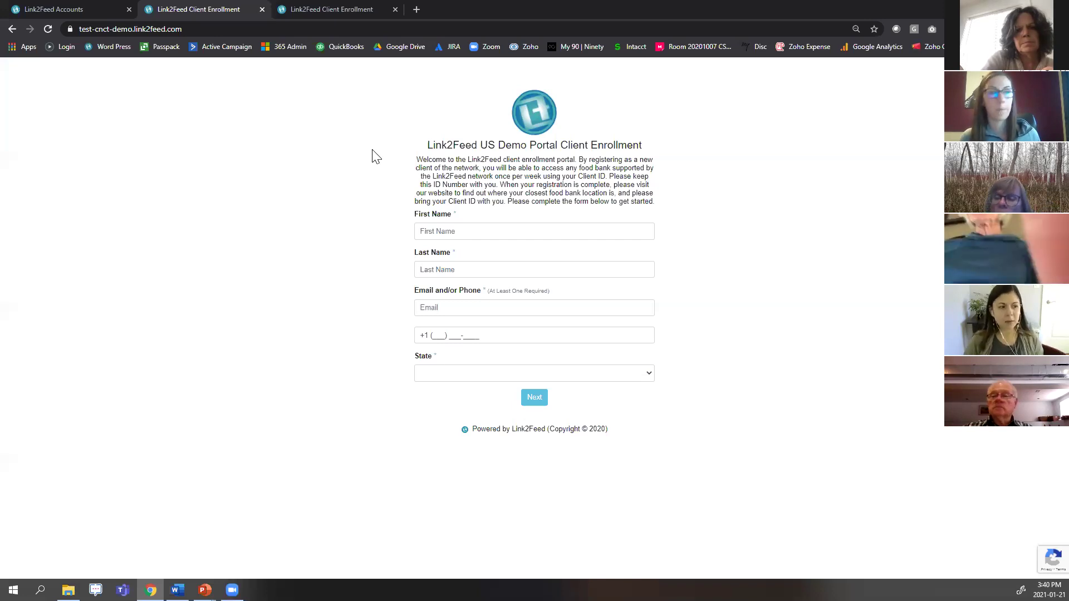
left_click(81, 9)
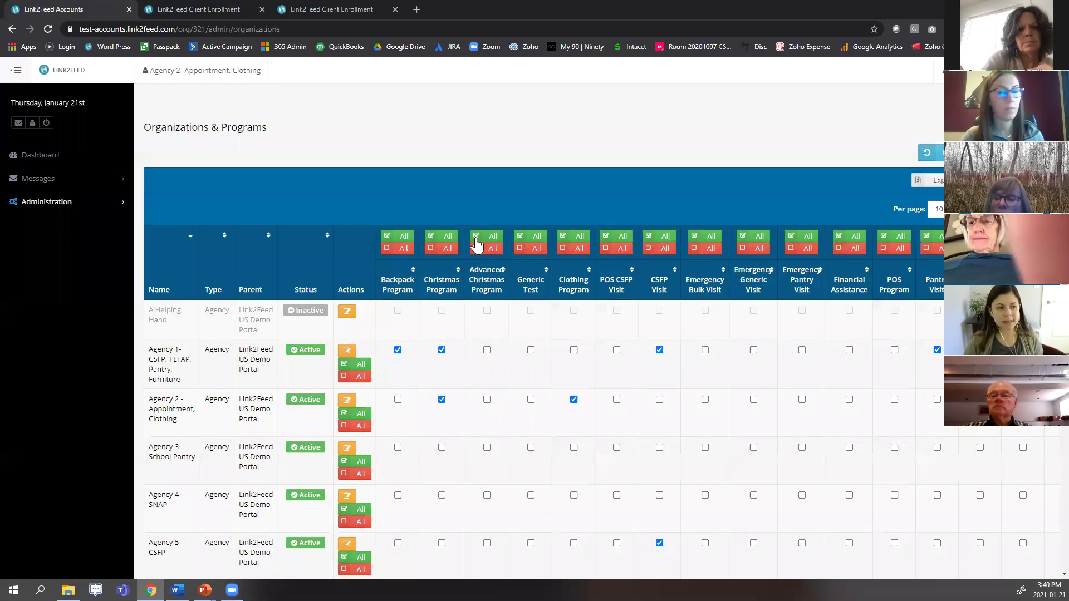
left_click(73, 161)
left_click(589, 91)
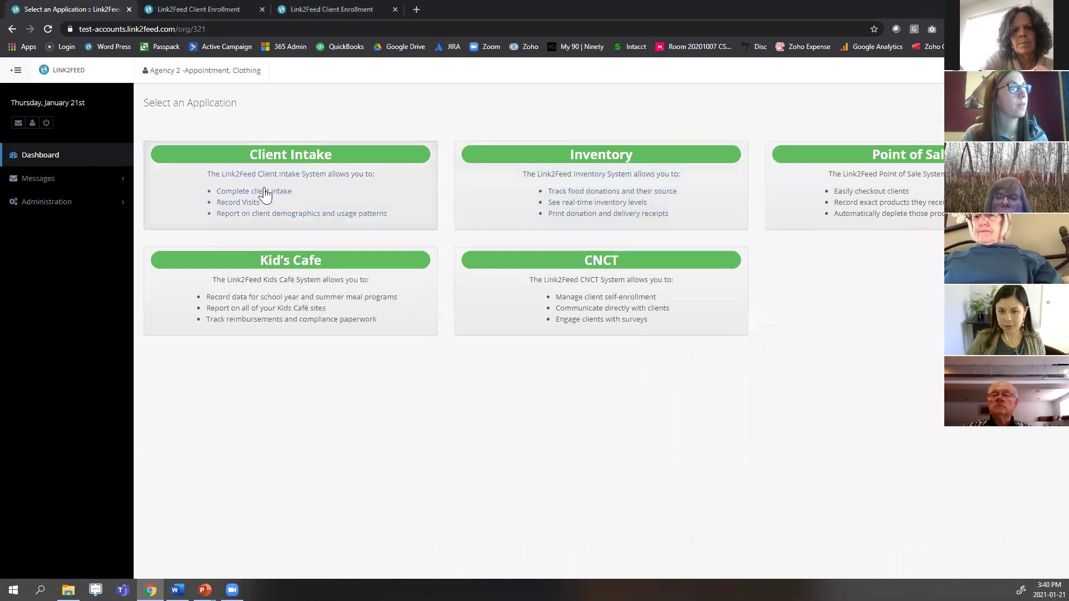
In Client Intake, open recently accessed client 54722's record.
left_click(265, 195)
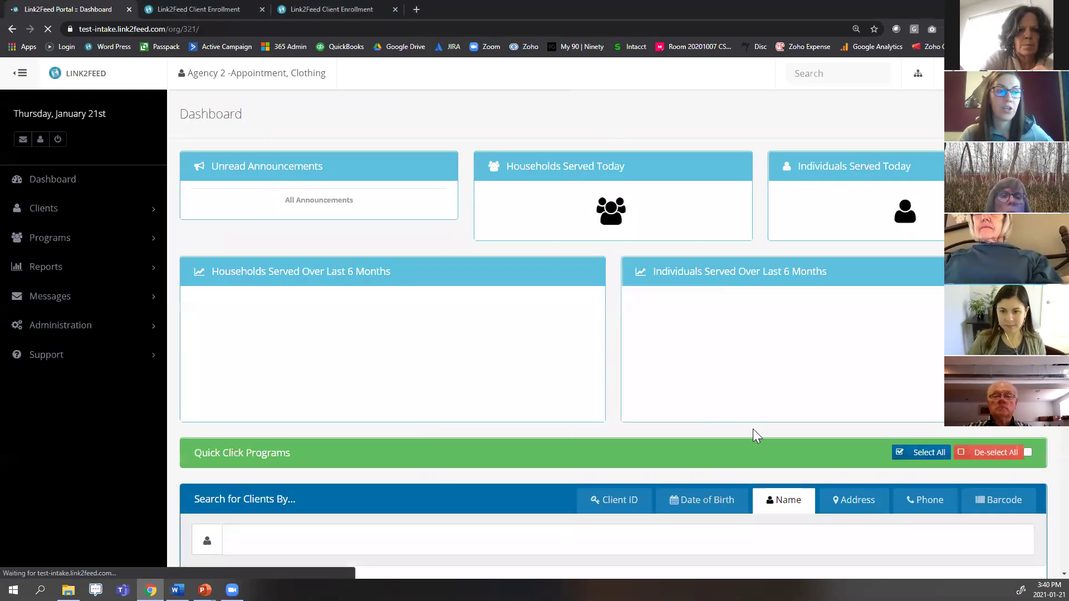
scroll(753, 429, "down", 3)
scroll(722, 323, "down", 1)
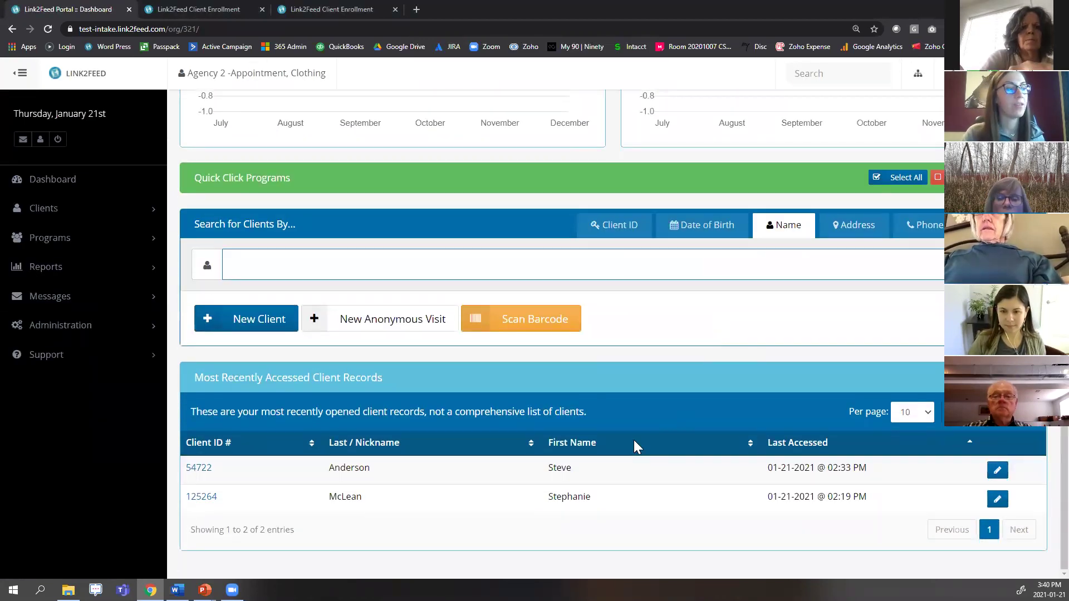
left_click(559, 470)
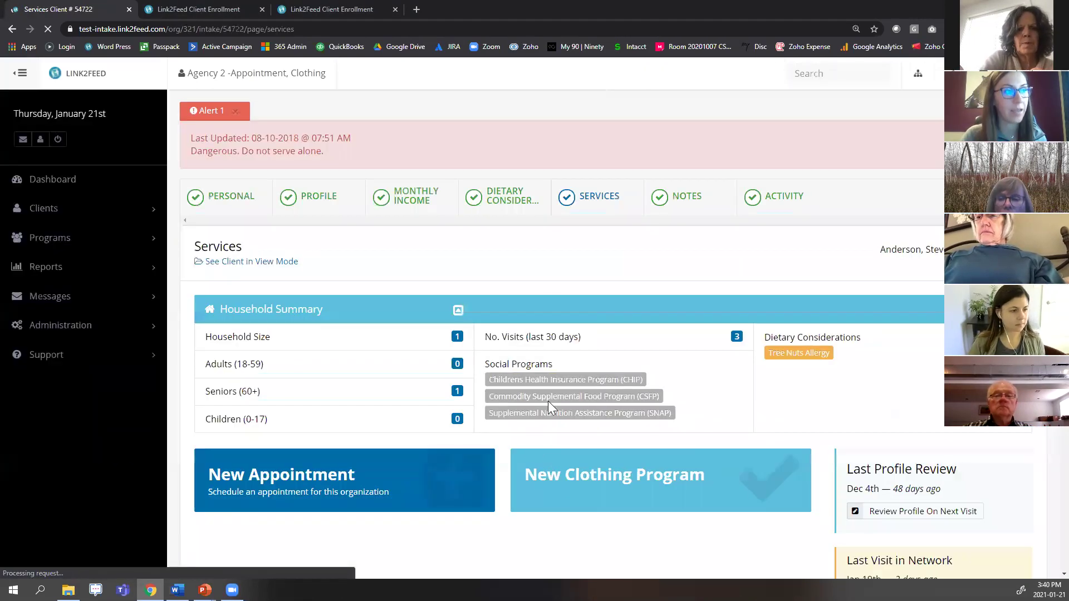
Review the visit history and open the 01-21-2021 appointment visit for editing.
scroll(690, 366, "down", 6)
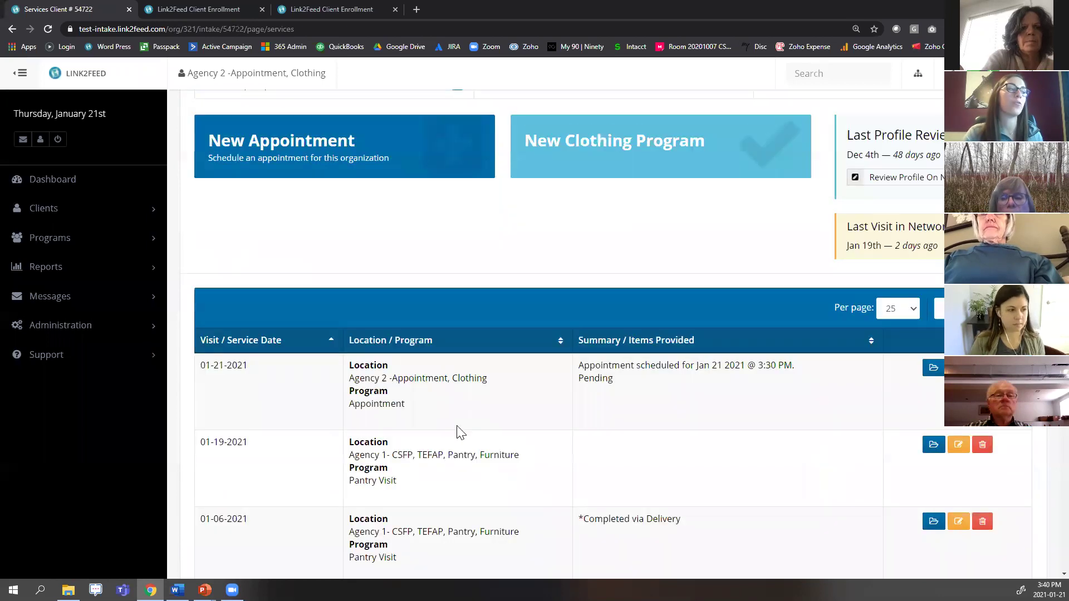
left_click_drag(199, 365, 840, 382)
left_click(842, 381)
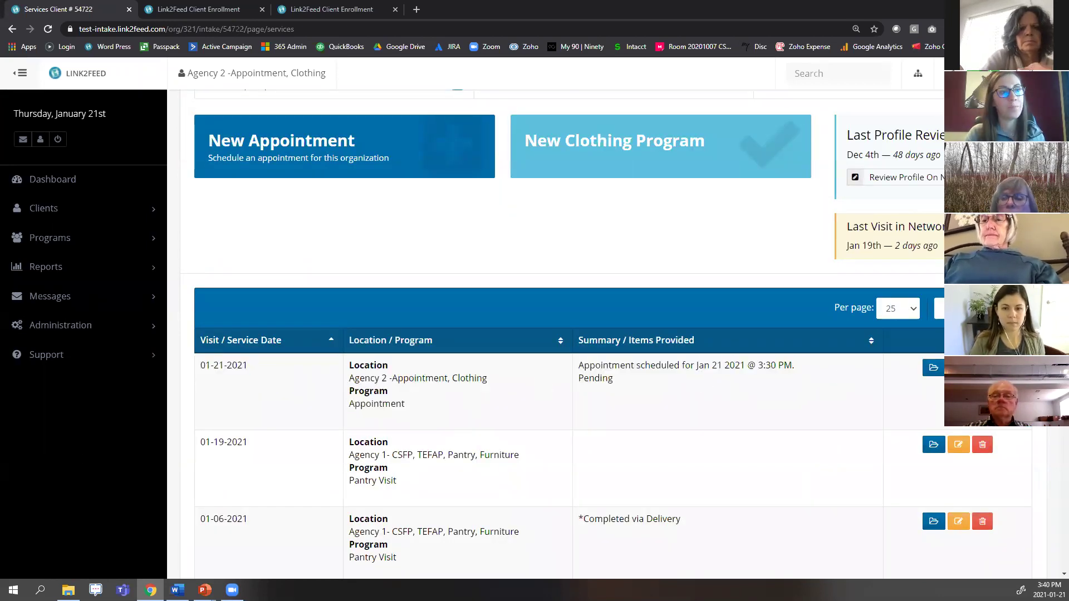
left_click(958, 368)
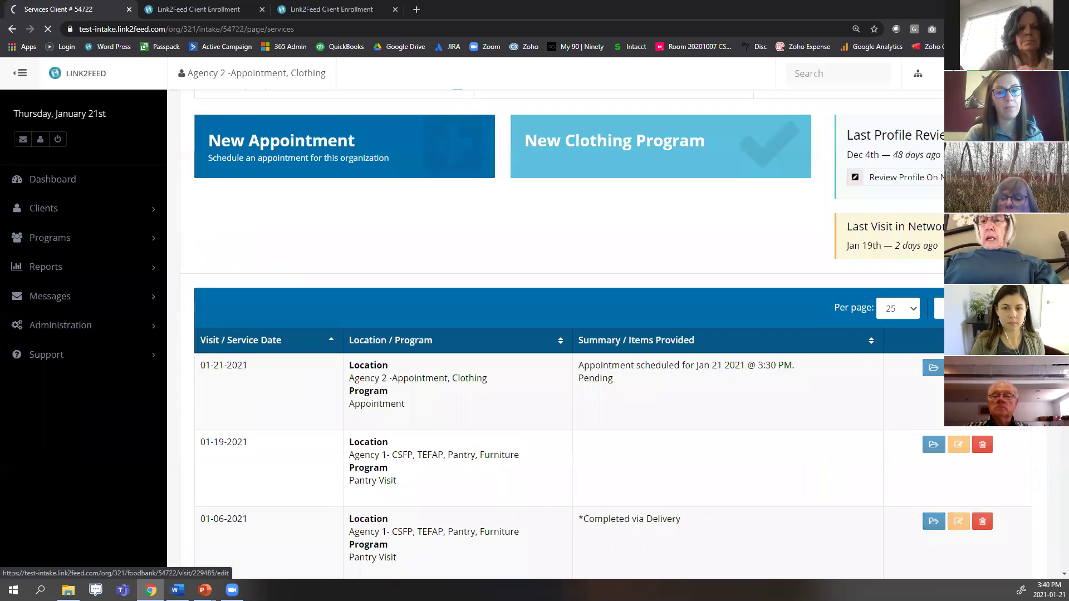
scroll(560, 281, "down", 6)
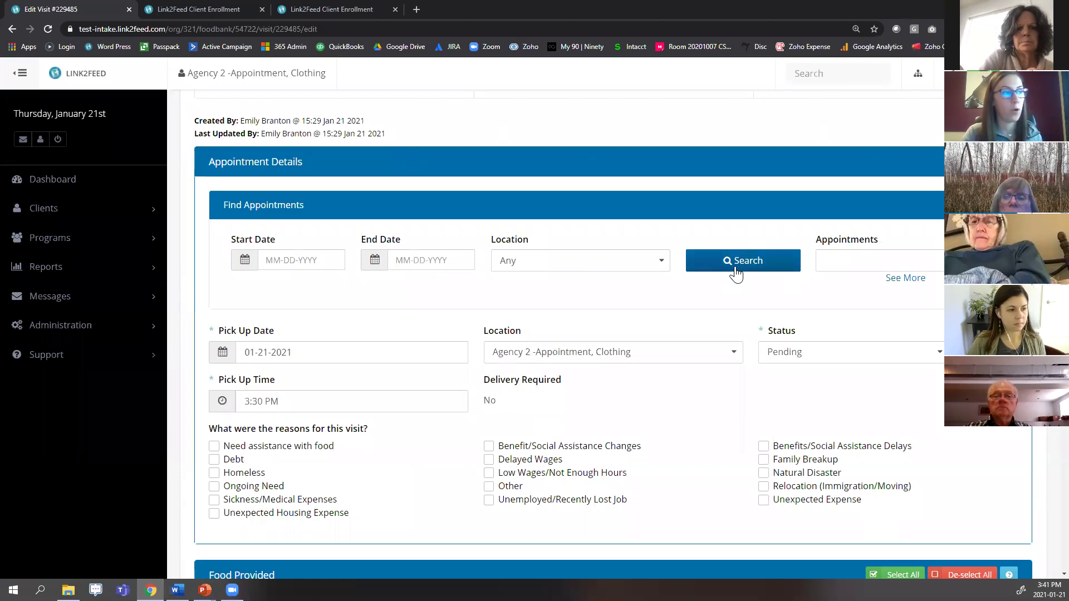
scroll(692, 341, "down", 7)
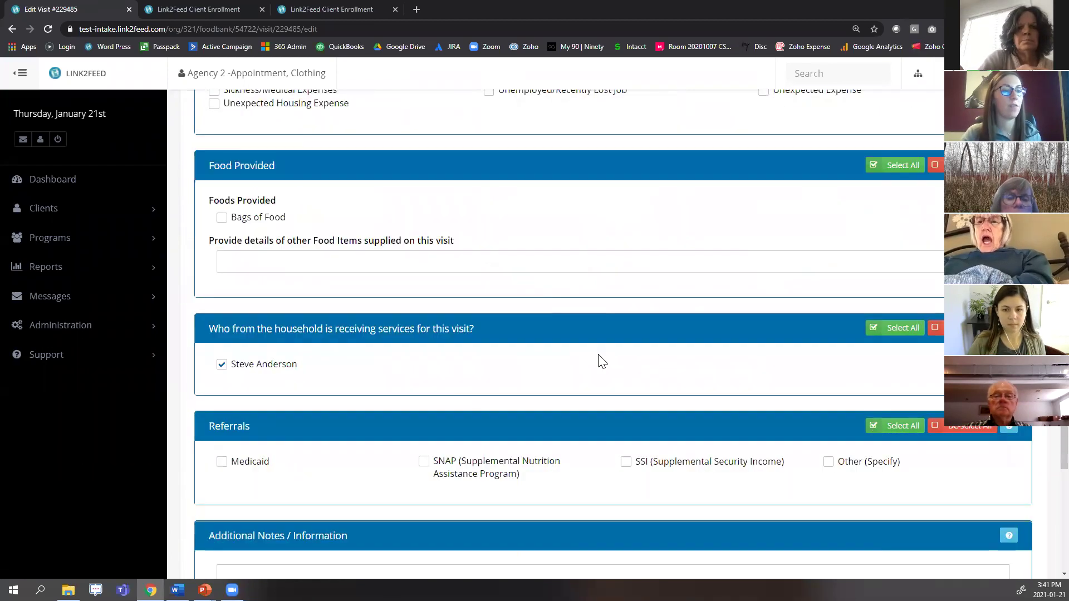
scroll(602, 362, "down", 5)
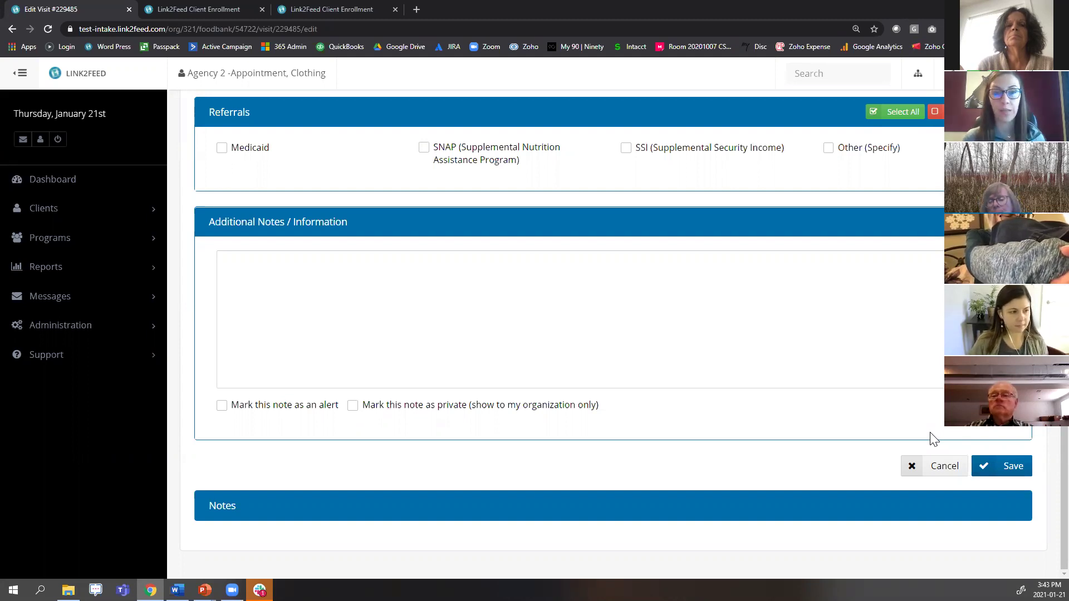
scroll(723, 259, "up", 15)
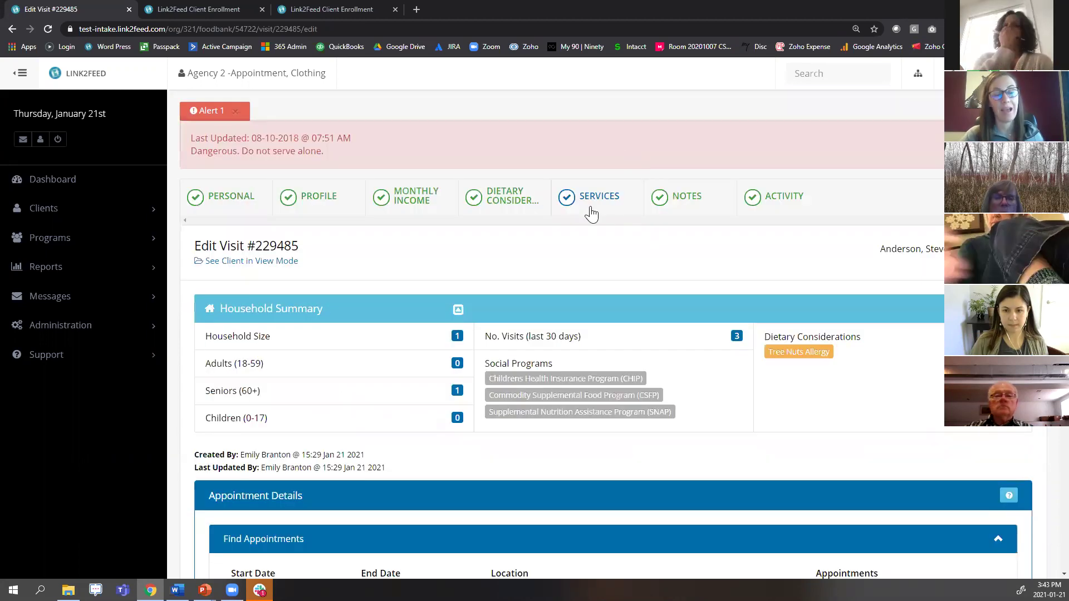
left_click(590, 205)
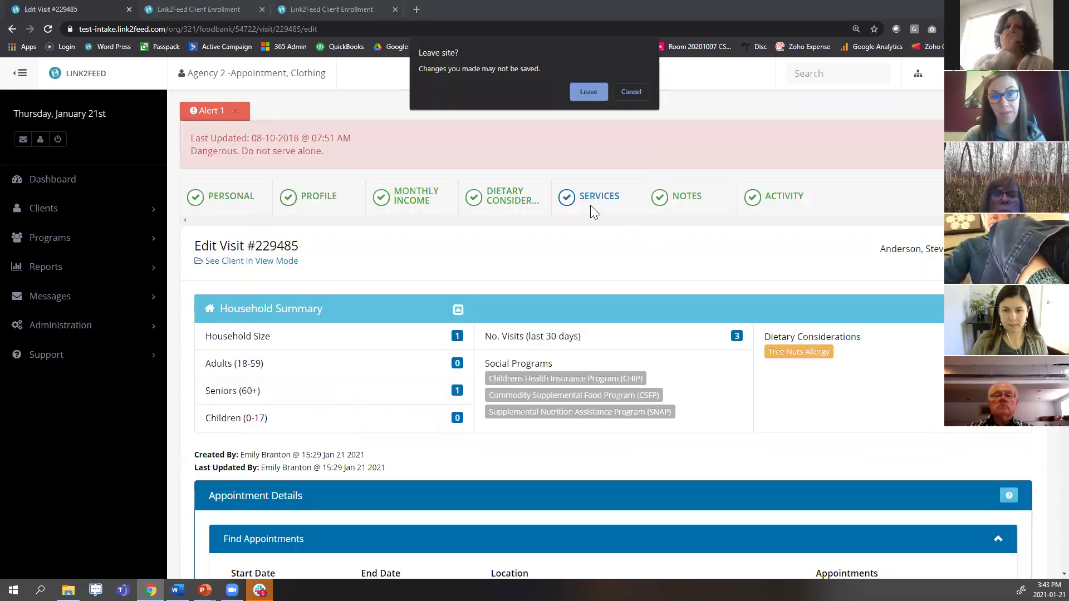
left_click(585, 94)
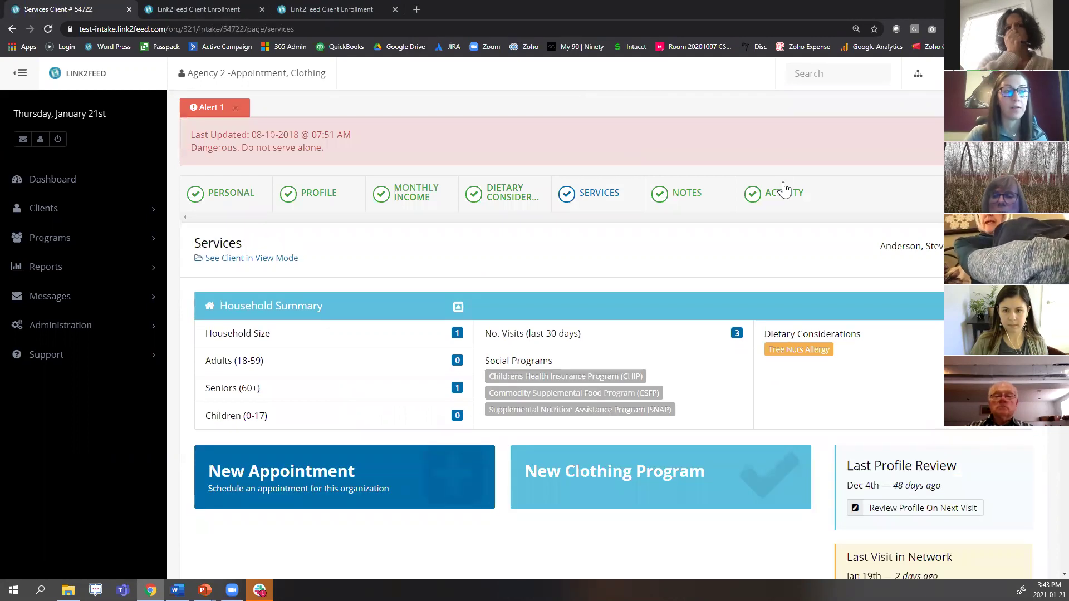
Scroll the Services page to review Last Visit in Network and the pending Jan 21 appointment.
scroll(784, 189, "down", 3)
left_click_drag(847, 389, 967, 438)
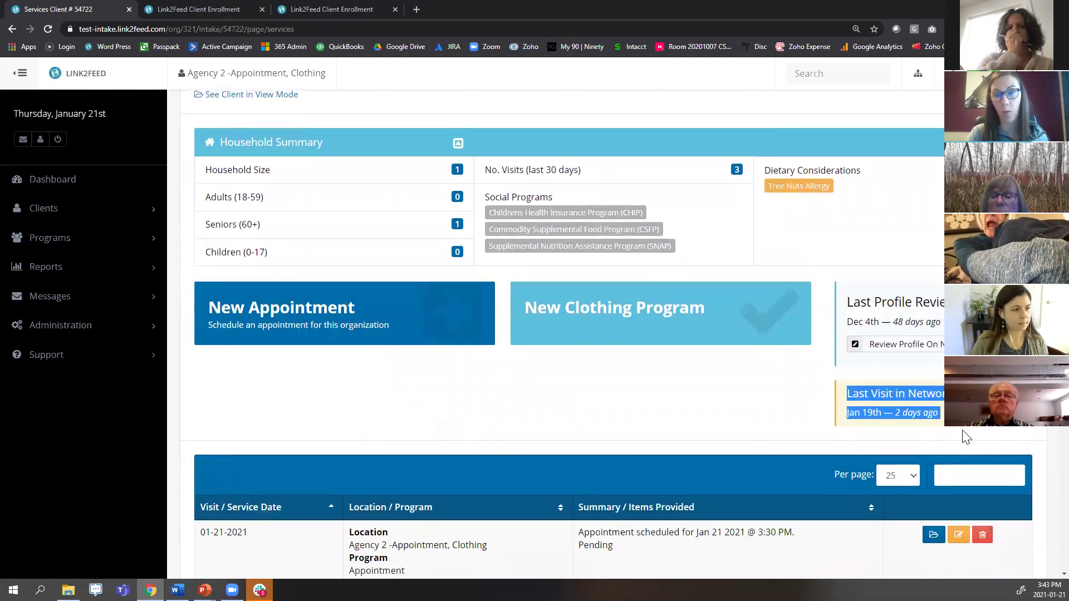
left_click(969, 437)
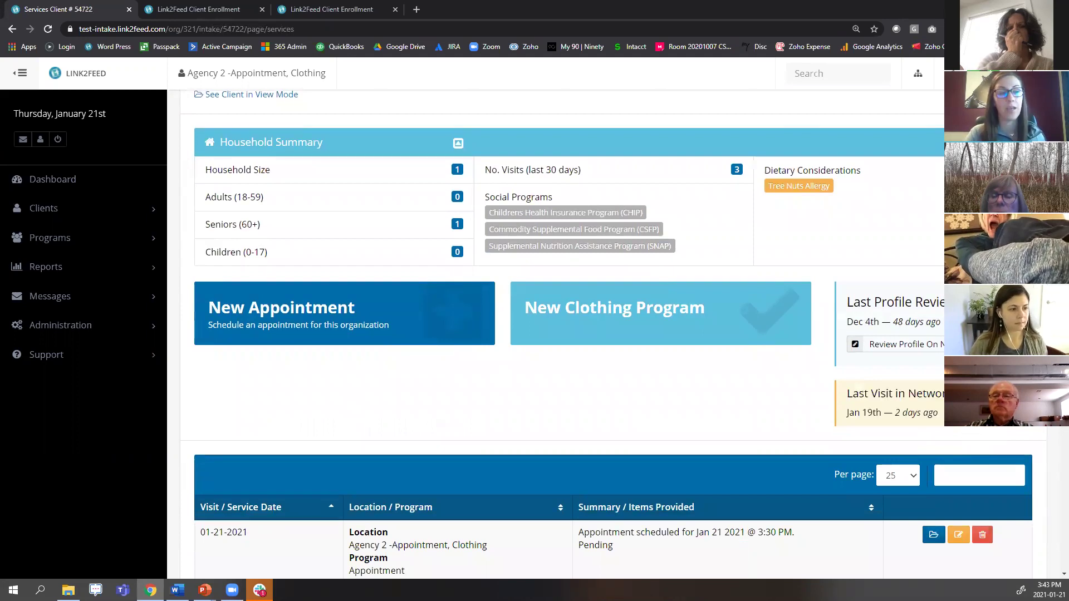
scroll(741, 429, "down", 1)
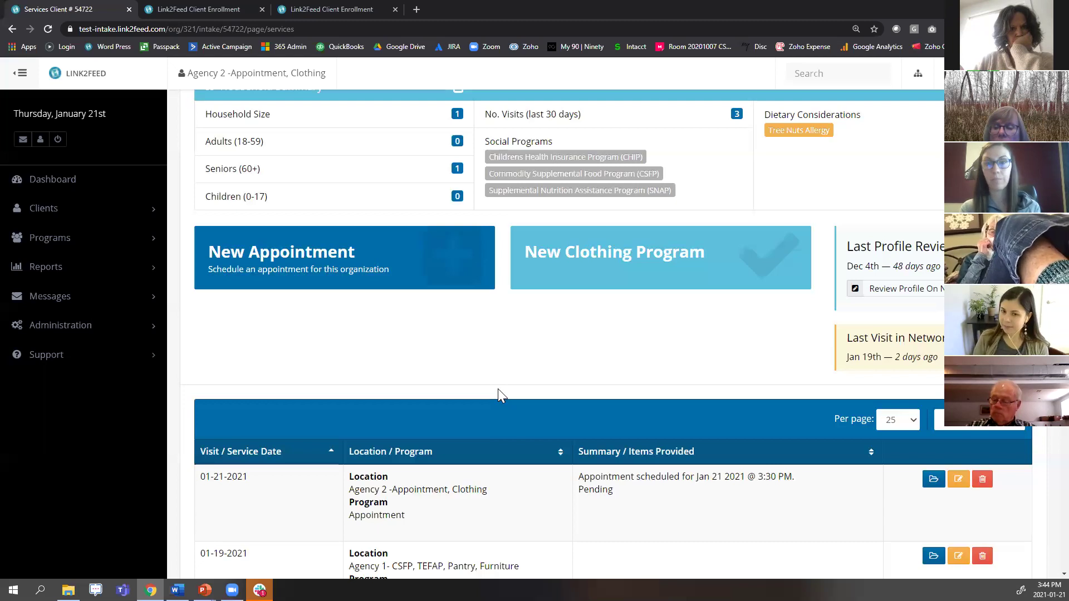
scroll(312, 356, "up", 1)
Switch to Agency 1 and open the recently accessed client's Personal Information page.
left_click(918, 74)
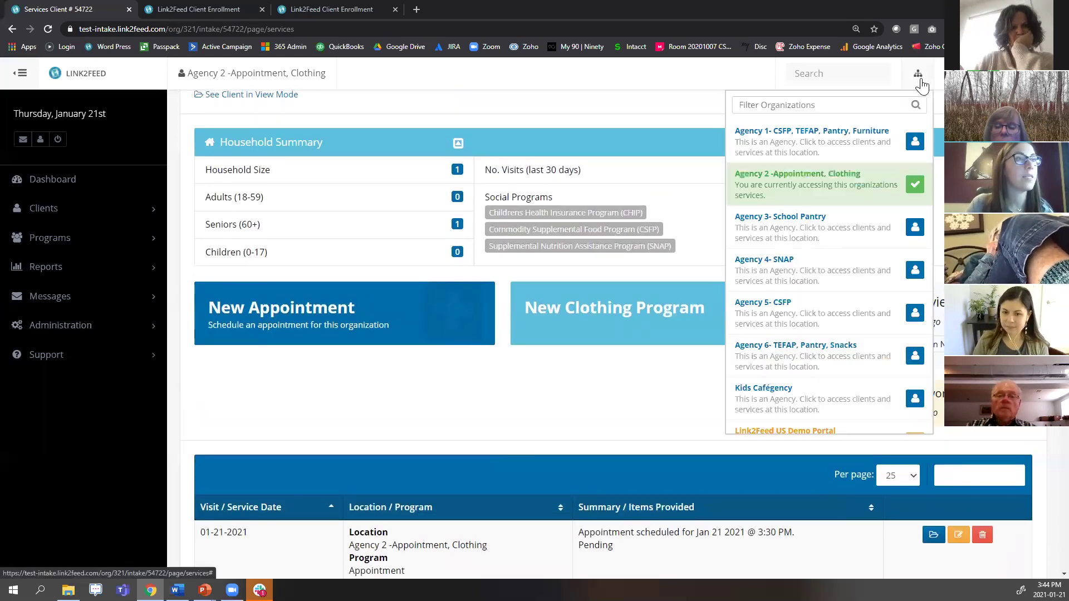
left_click(836, 140)
left_click(590, 93)
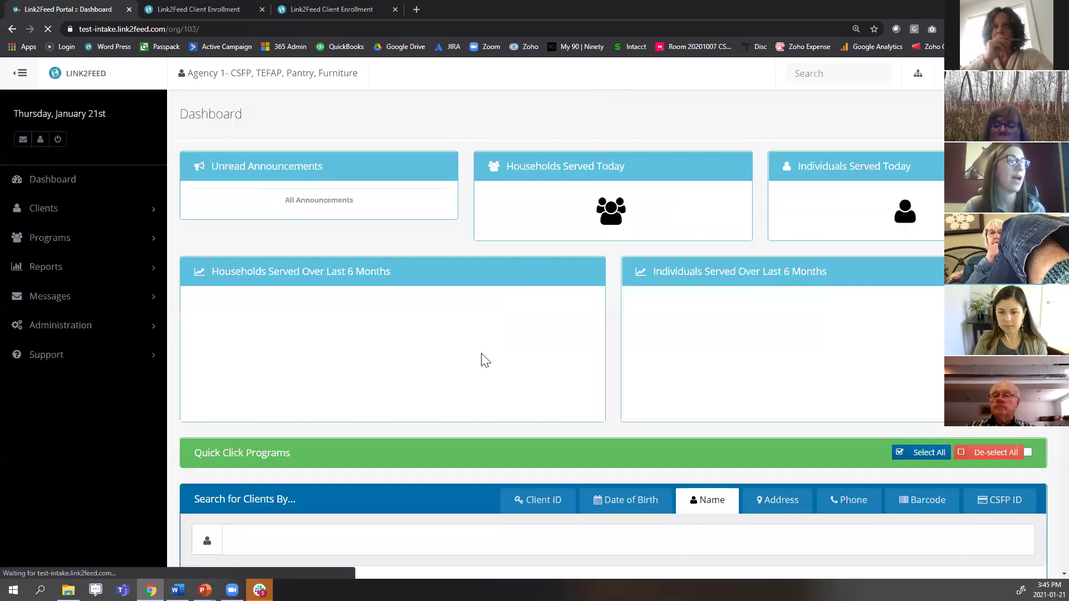
scroll(482, 361, "down", 5)
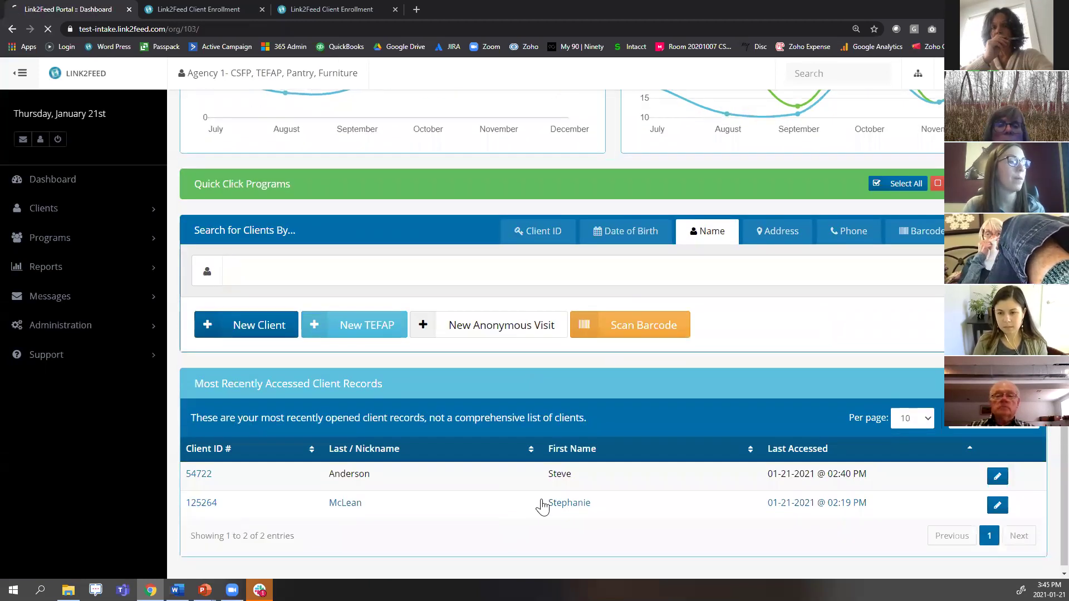
left_click(543, 504)
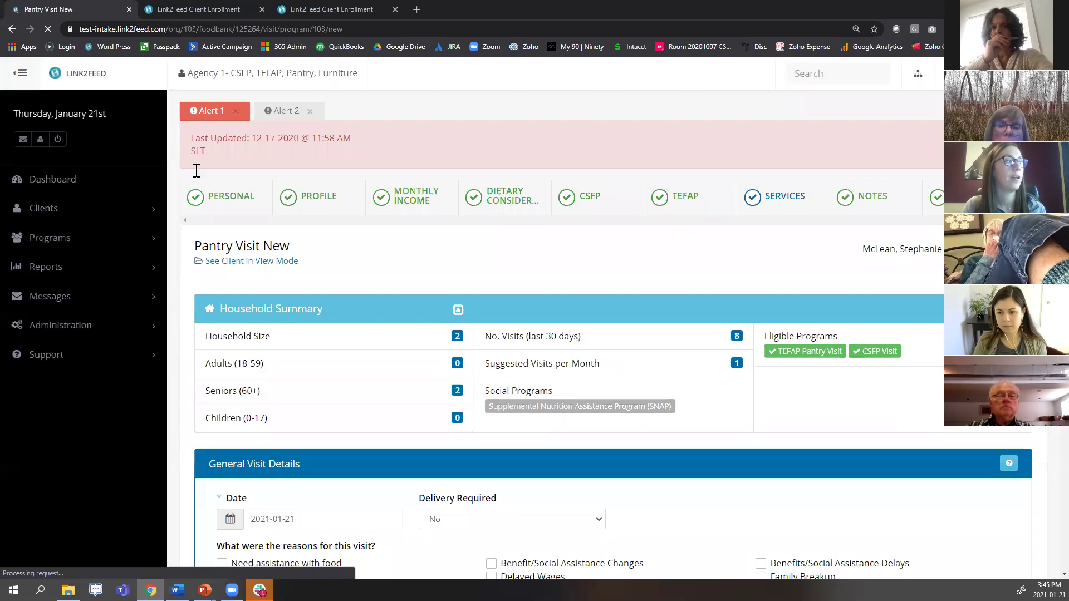
left_click(577, 92)
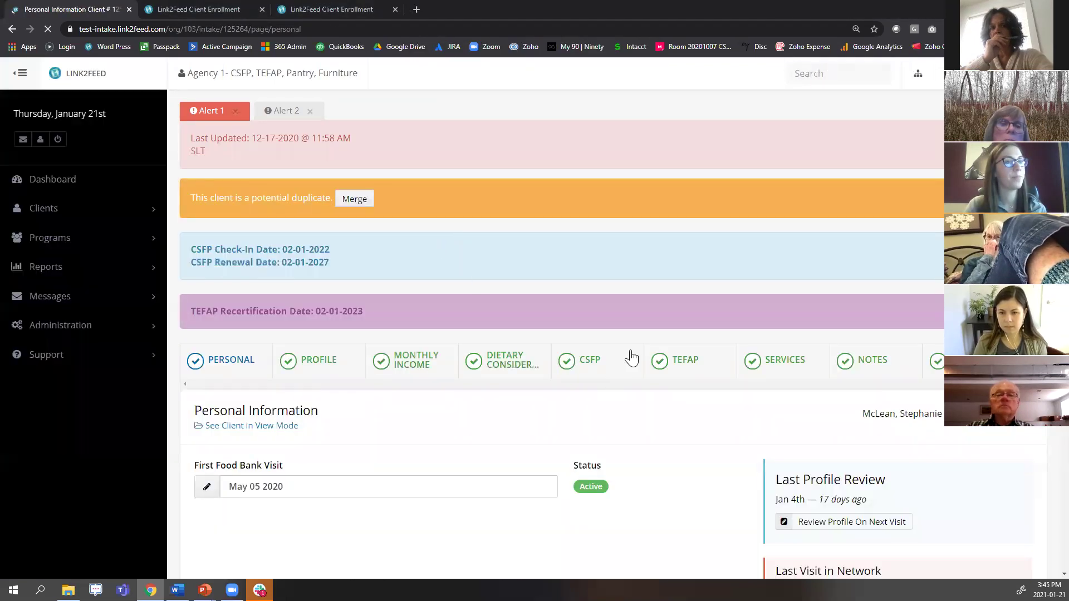
scroll(631, 357, "down", 15)
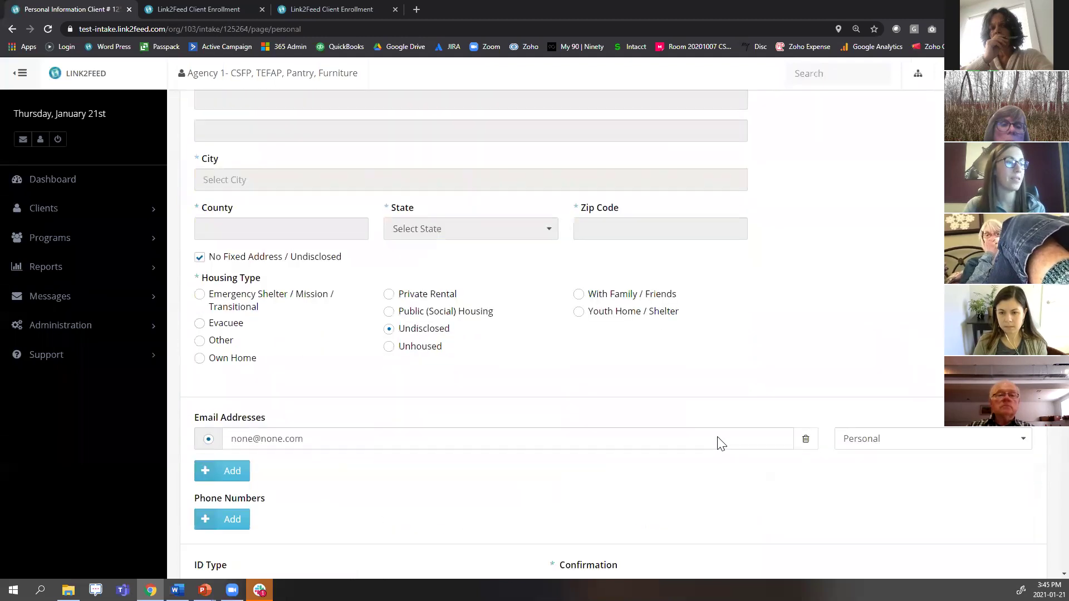
scroll(719, 444, "down", 10)
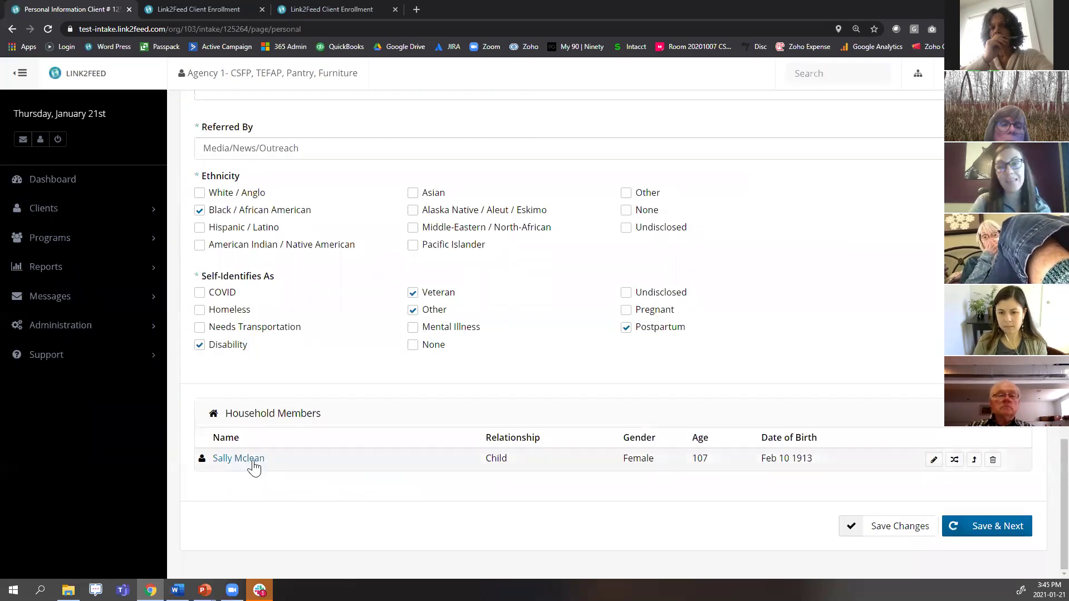
scroll(709, 257, "up", 20)
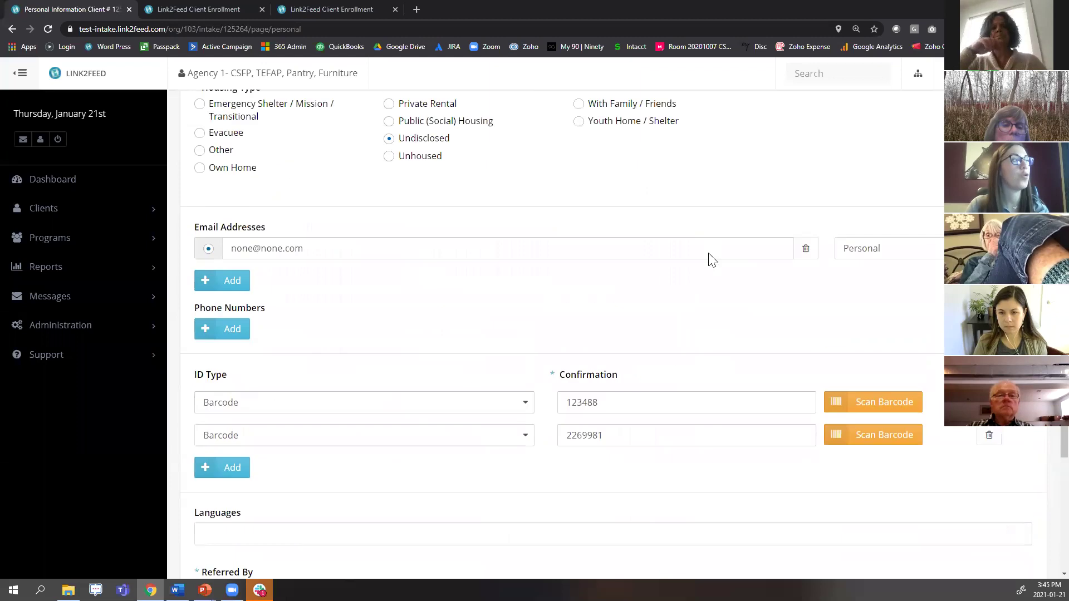
scroll(350, 203, "up", 3)
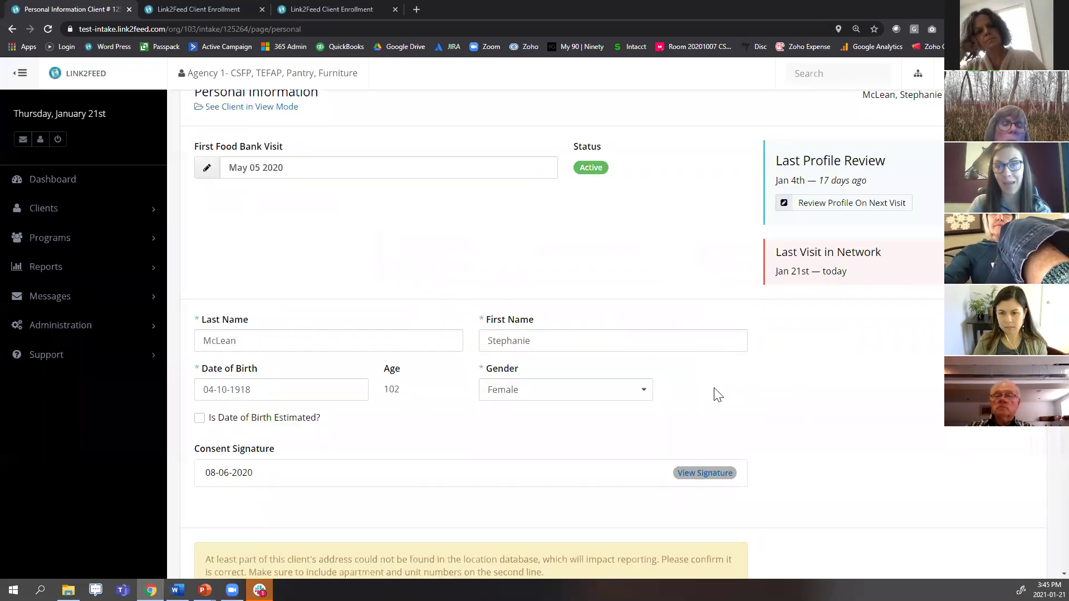
scroll(618, 437, "down", 20)
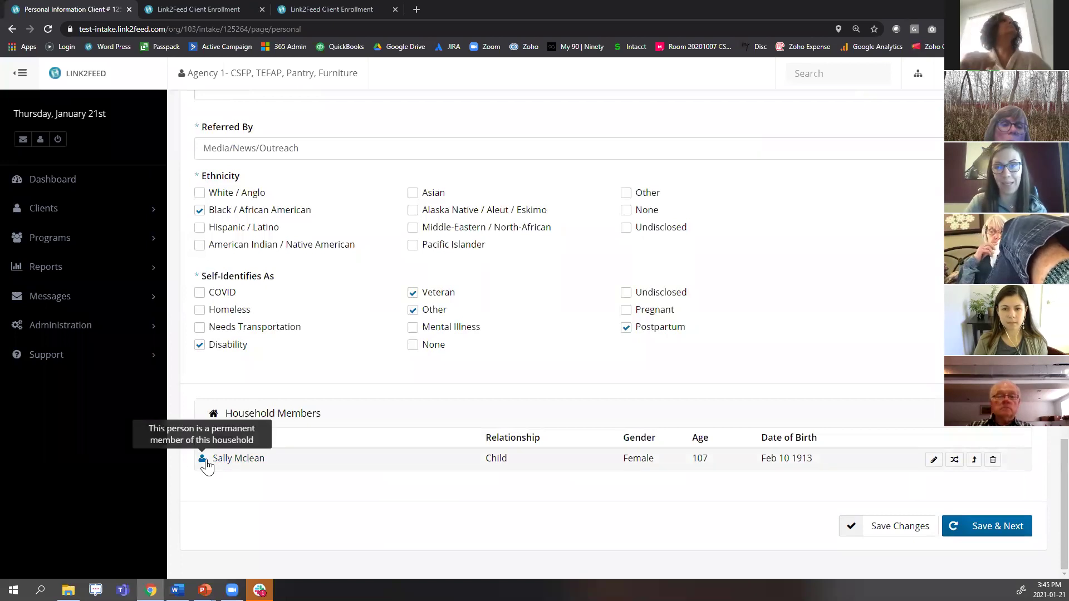
Switch to the household member's full profile and go to its CSFP tab.
left_click(955, 461)
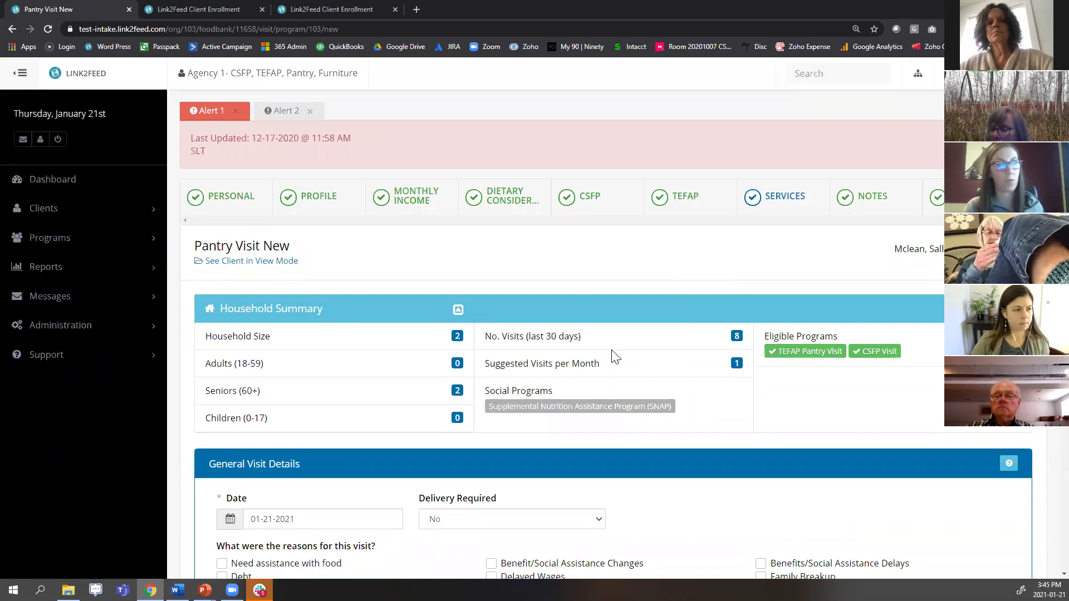
left_click(592, 203)
Leave the visit page and review the member's Active CSFP enrollment from 09-26-2016.
left_click(592, 94)
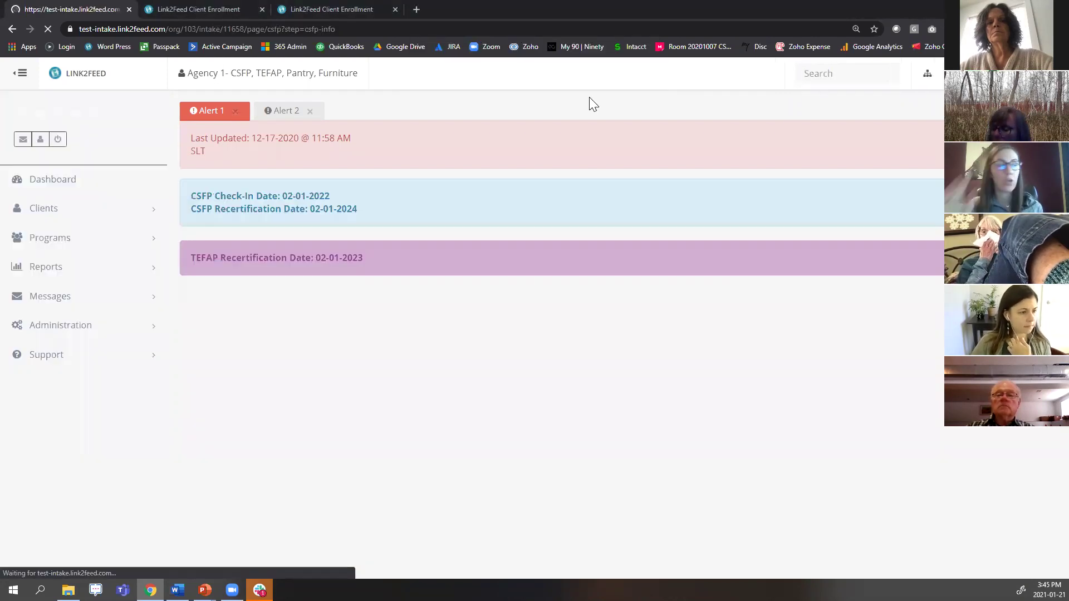
scroll(552, 290, "down", 5)
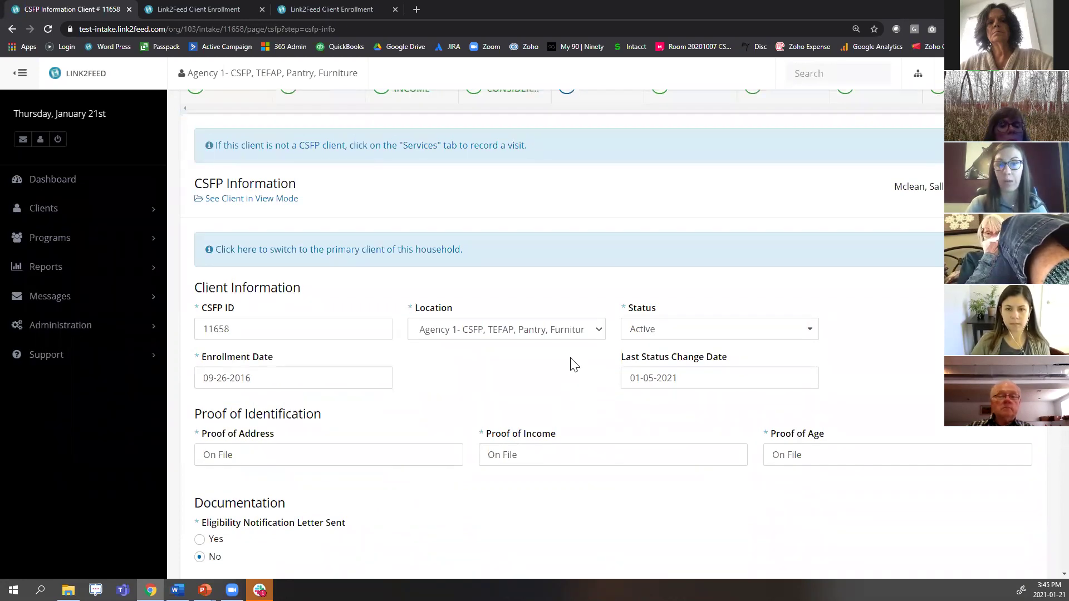
scroll(574, 375, "down", 6)
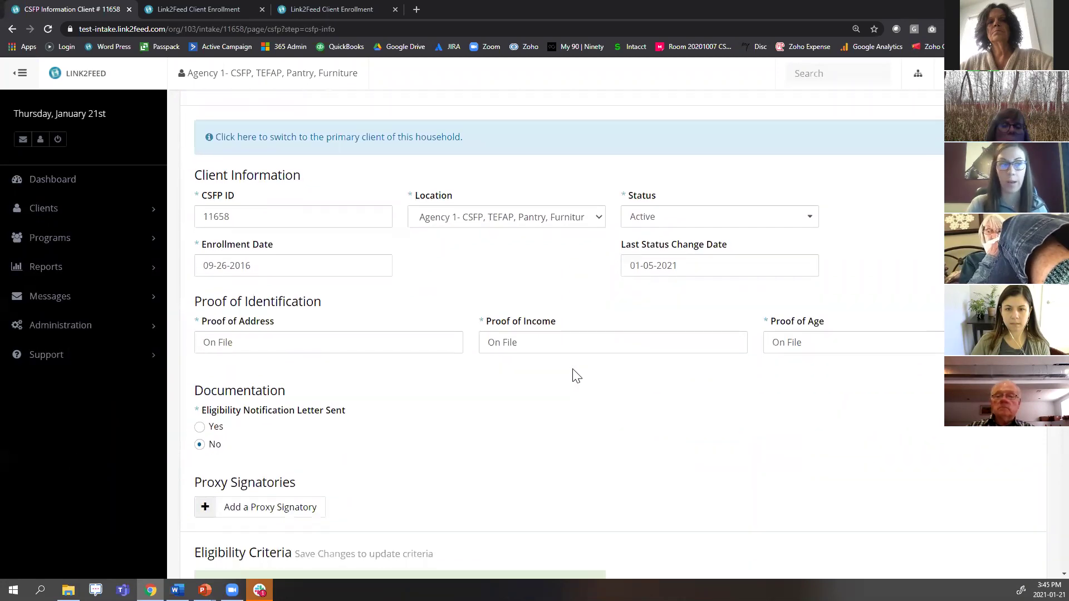
scroll(625, 309, "up", 3)
scroll(625, 312, "up", 4)
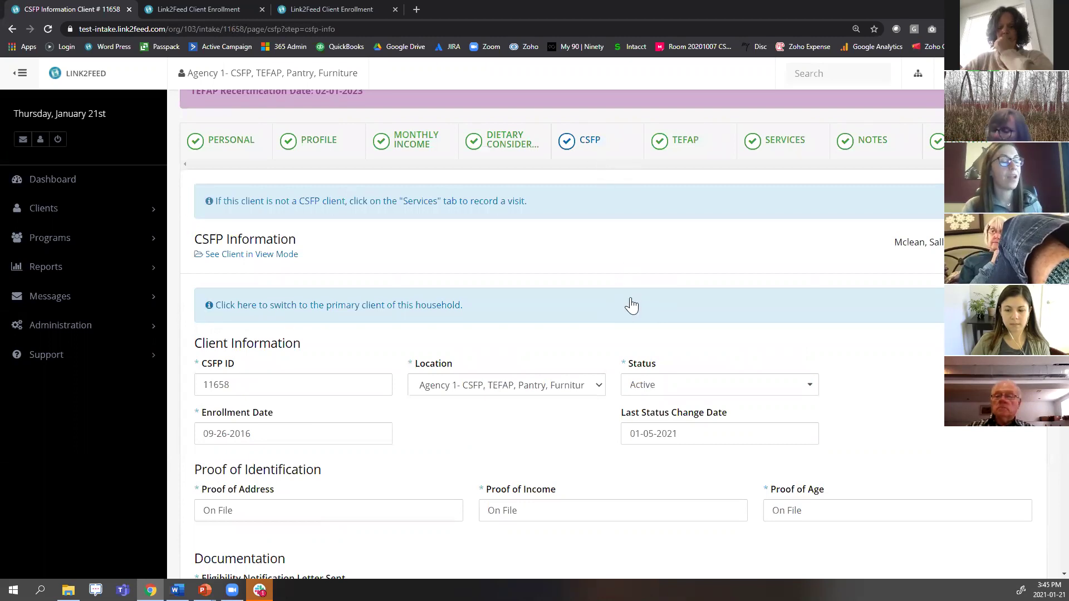
scroll(692, 320, "down", 2)
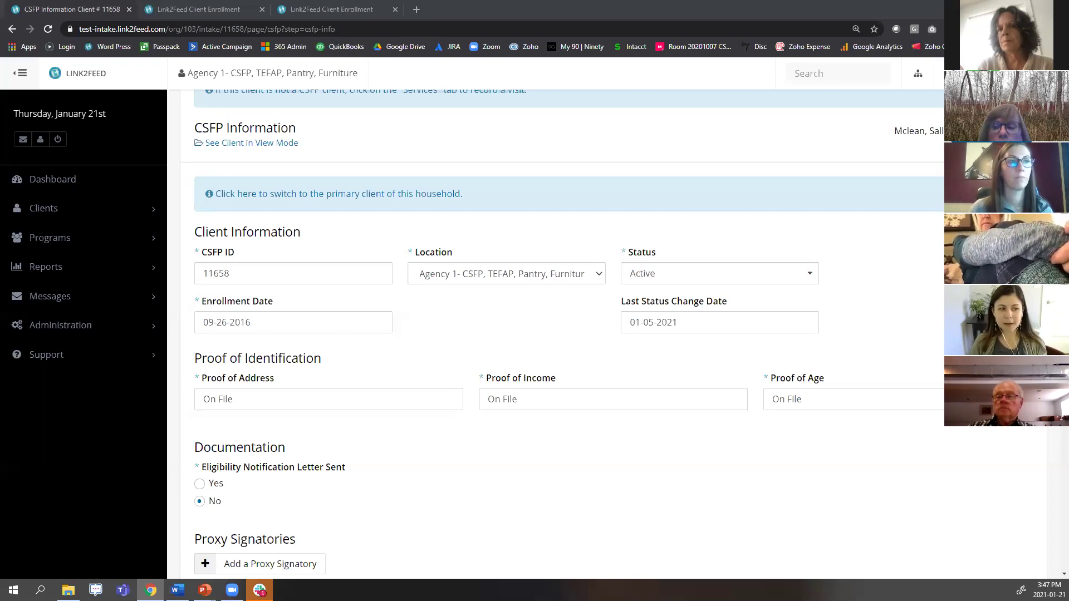
scroll(895, 293, "up", 2)
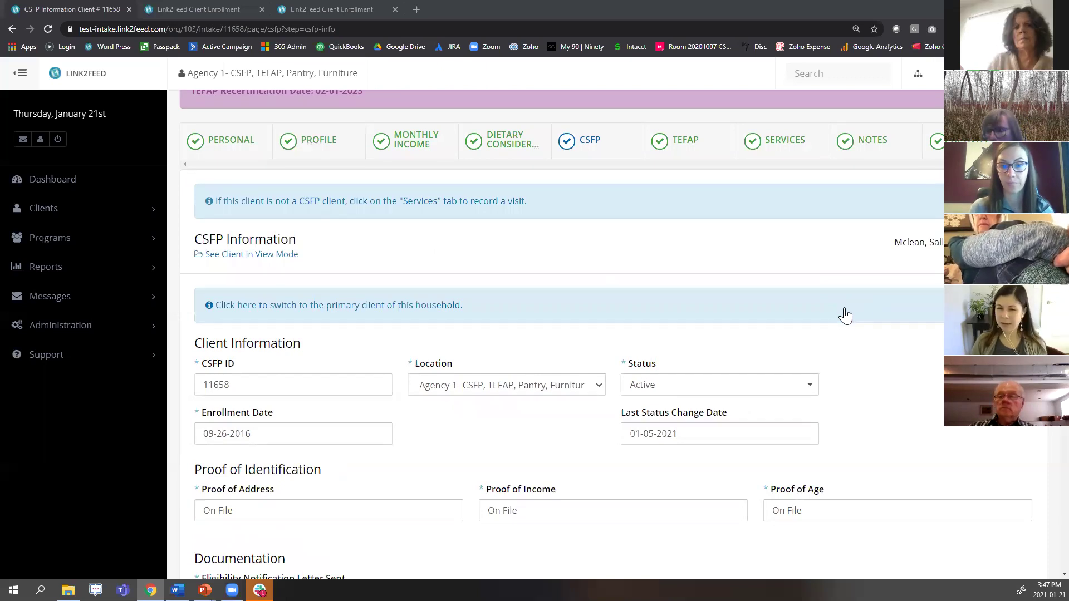
scroll(845, 315, "up", 1)
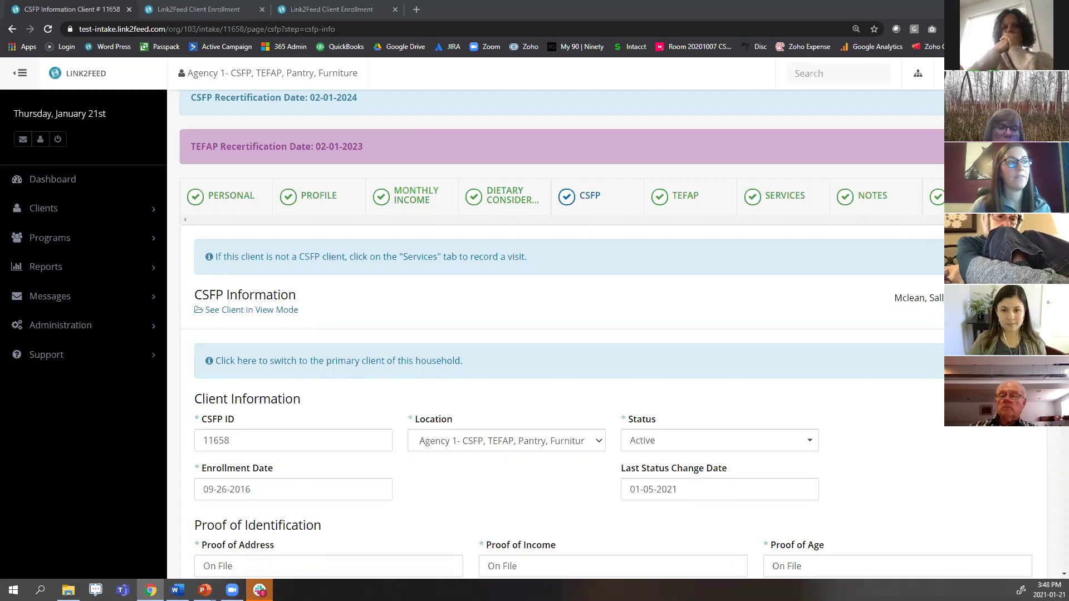
Review the member's TEFAP page: proxy signatory, 01-05-2021 certification log, eligibility criteria.
left_click(679, 211)
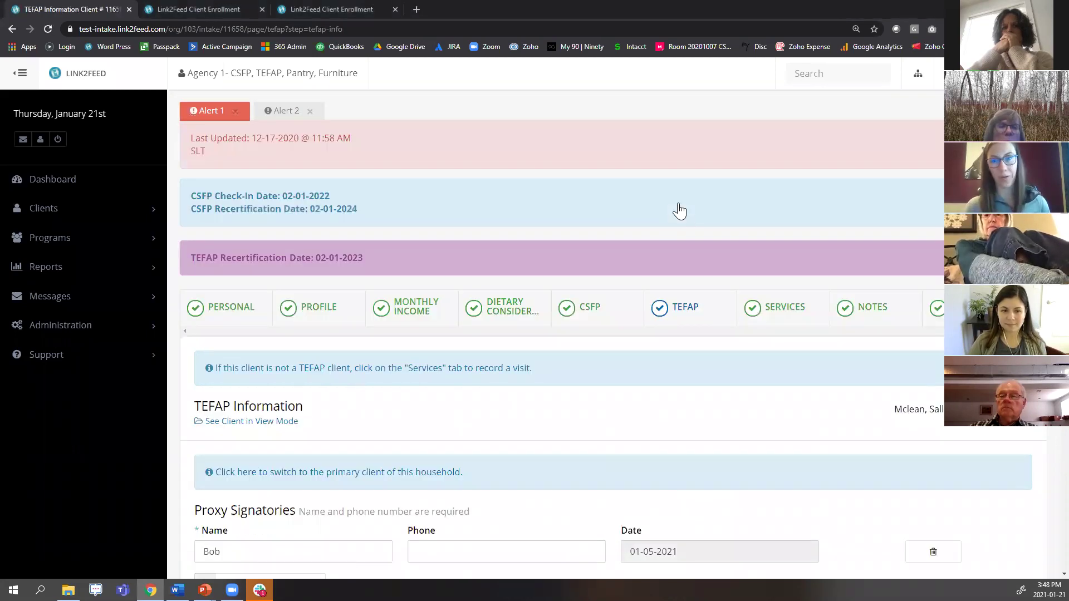
scroll(697, 256, "down", 3)
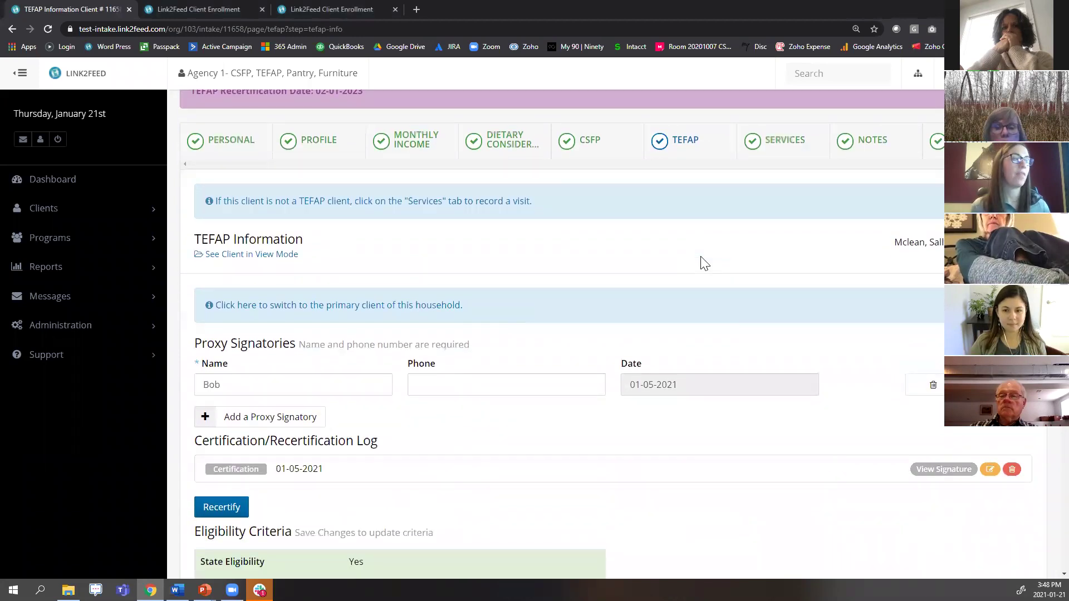
scroll(636, 279, "down", 3)
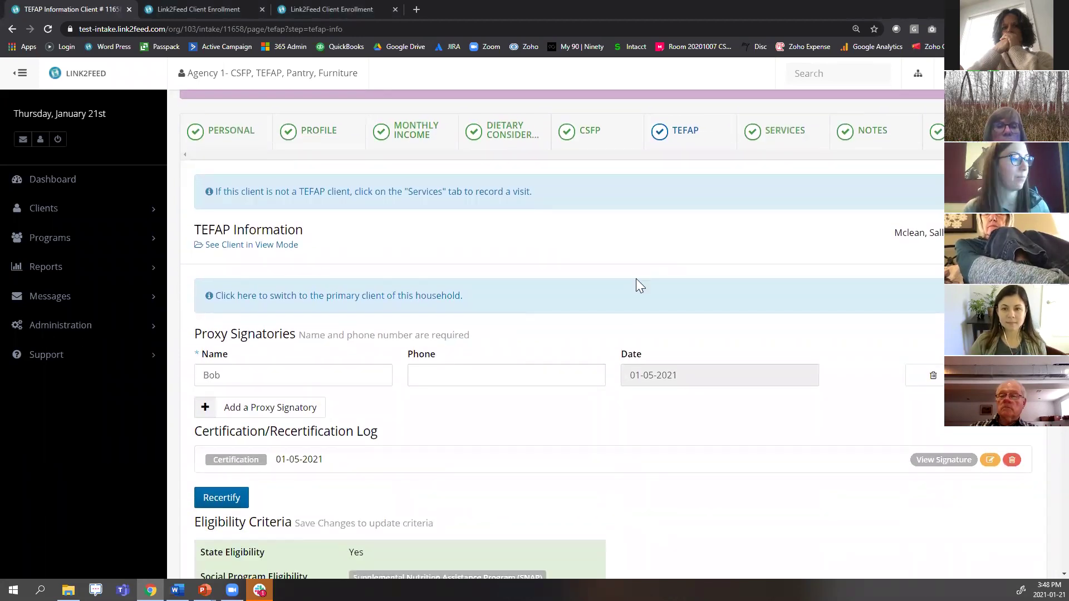